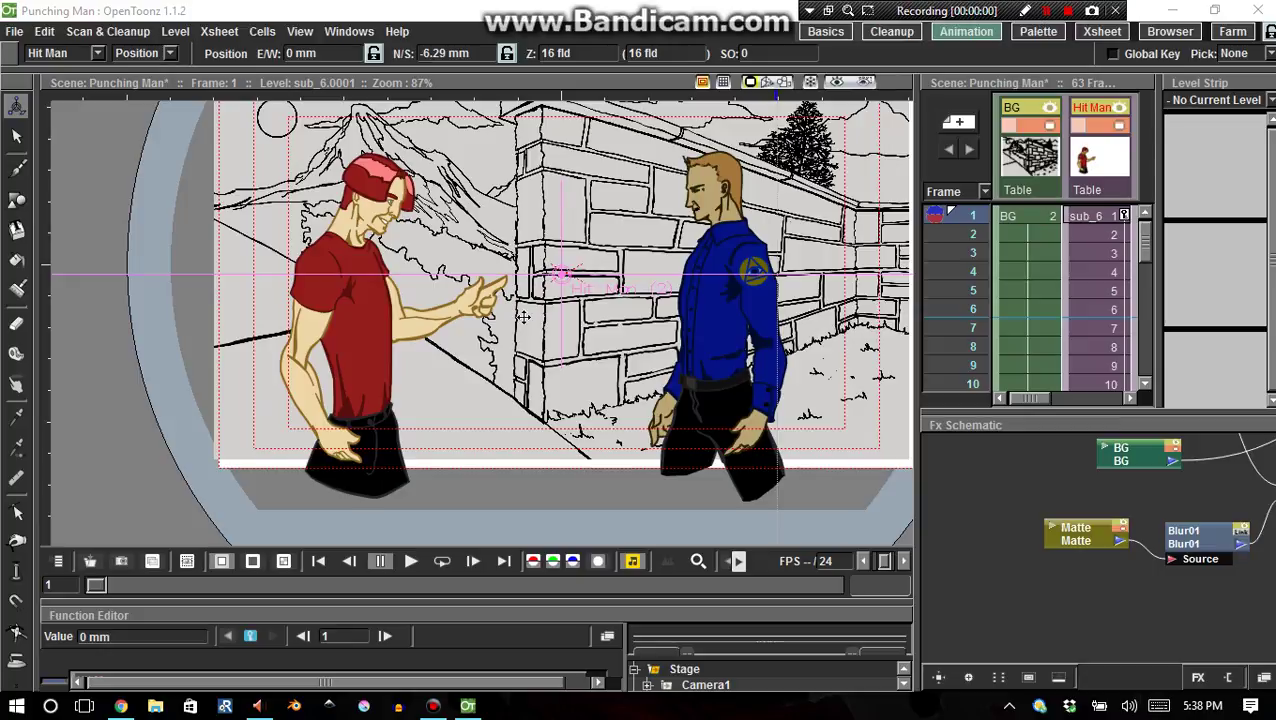
Pan the scene view, return to the Animate tool and dismiss the storage notification.
scroll(522, 316, "down", 2)
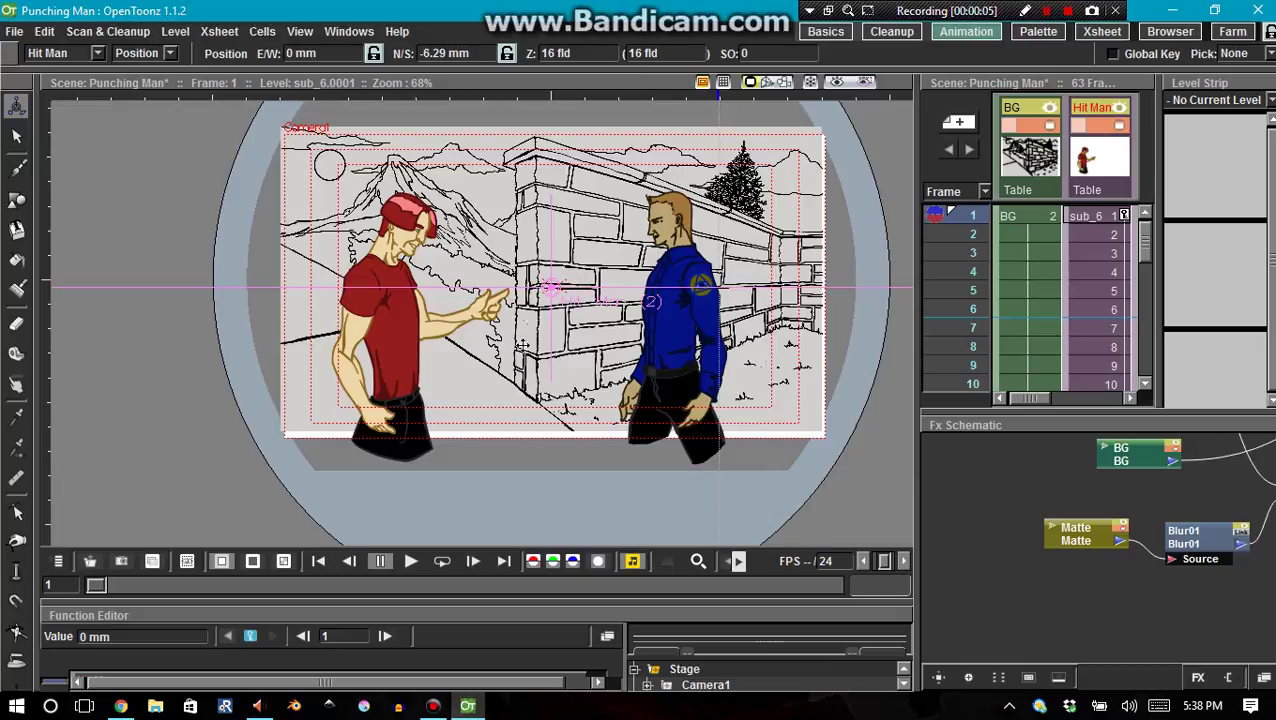
left_click_drag(522, 336, 517, 250)
key("a")
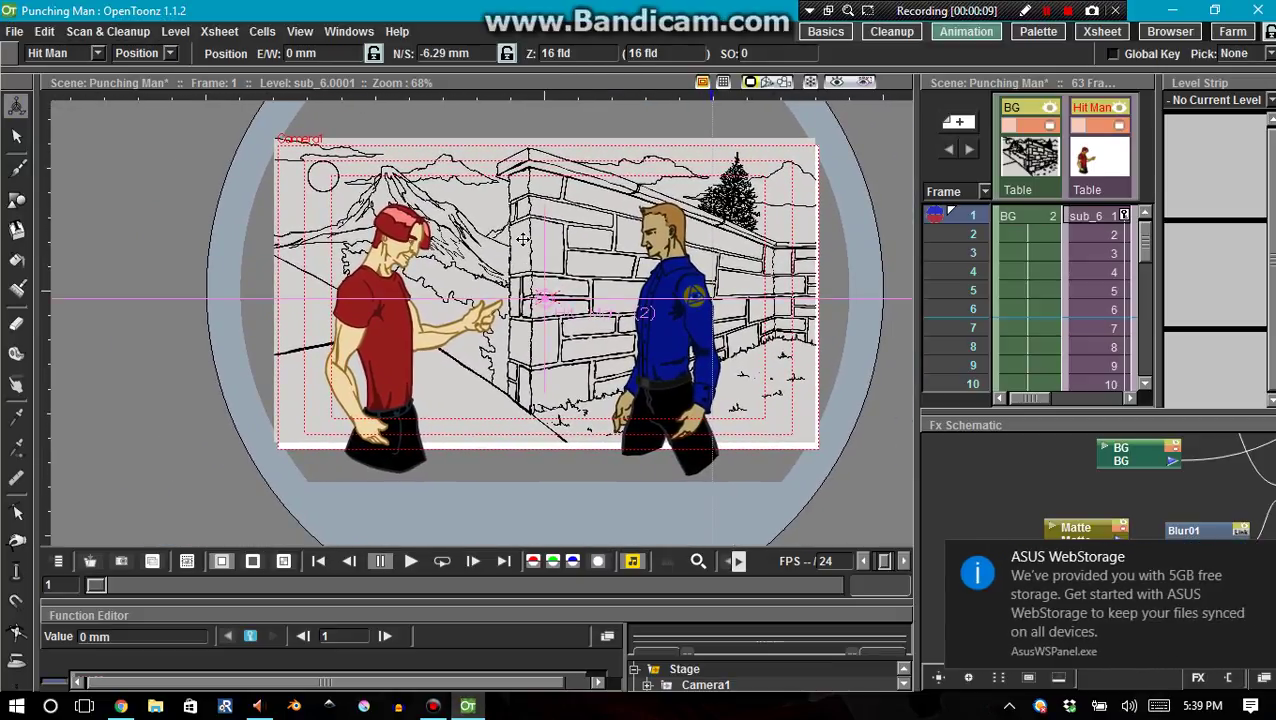
left_click_drag(949, 605, 1117, 618)
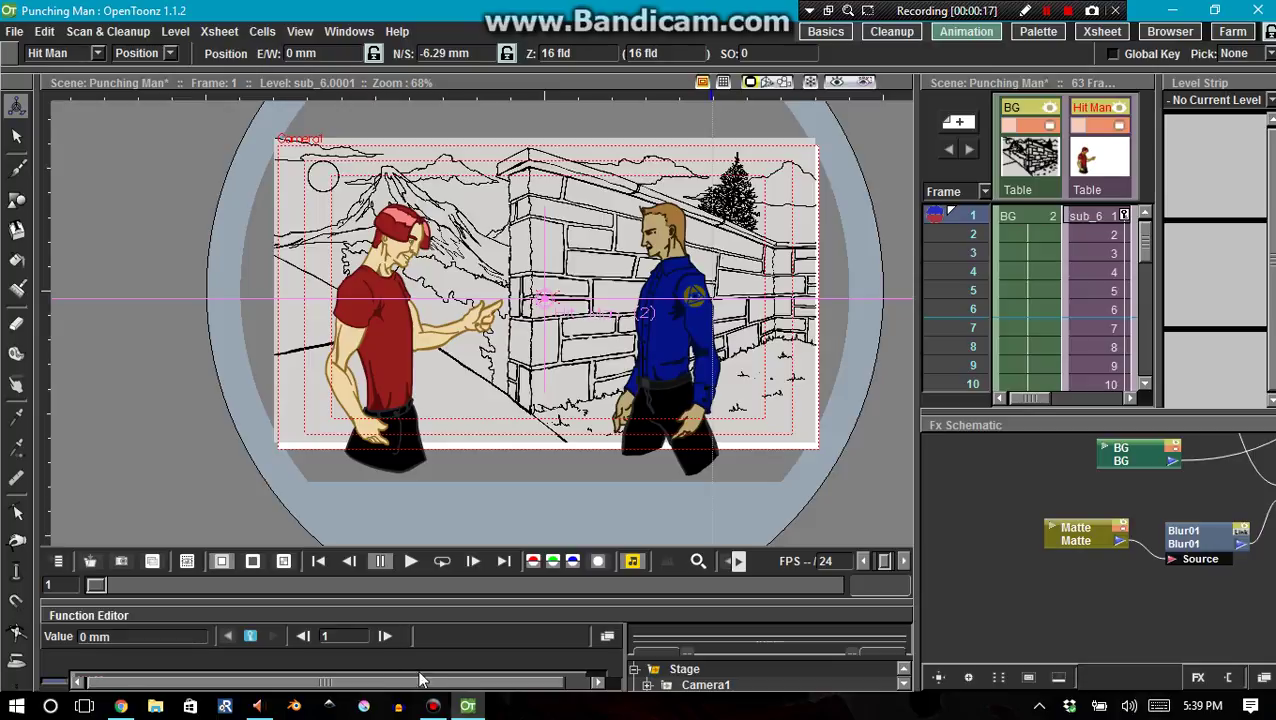
mouse_move(467, 706)
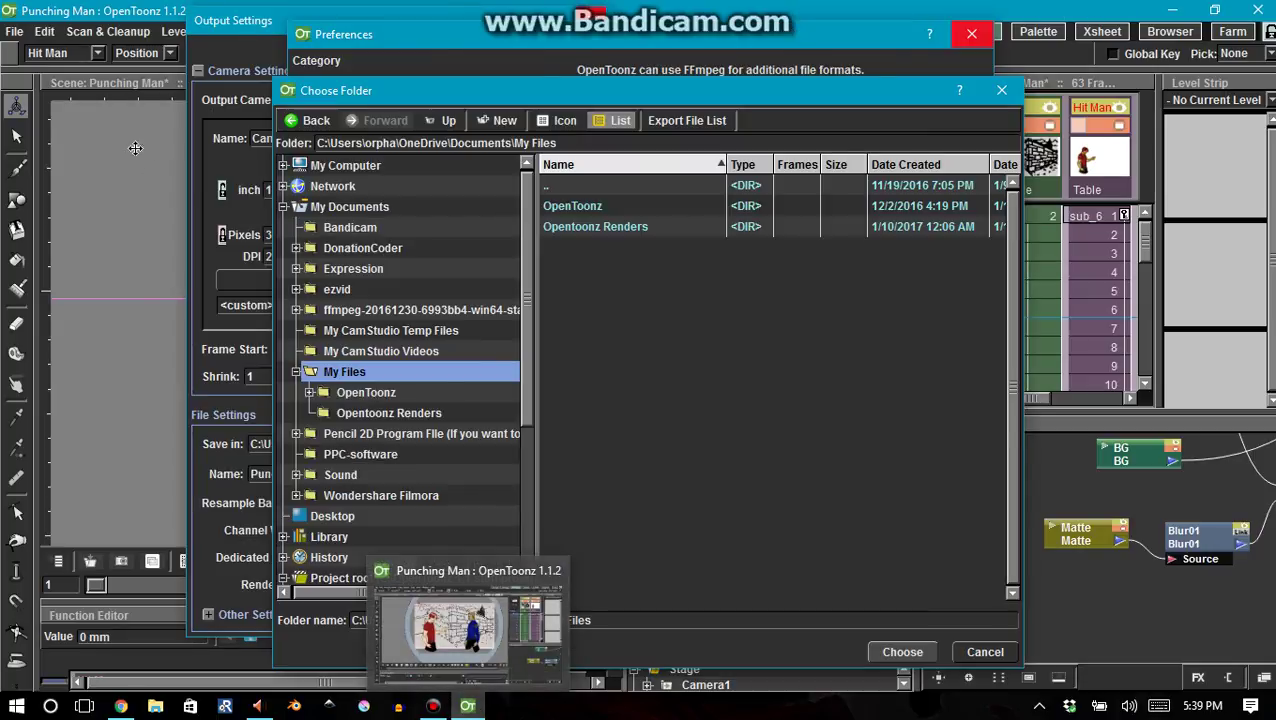
left_click(467, 708)
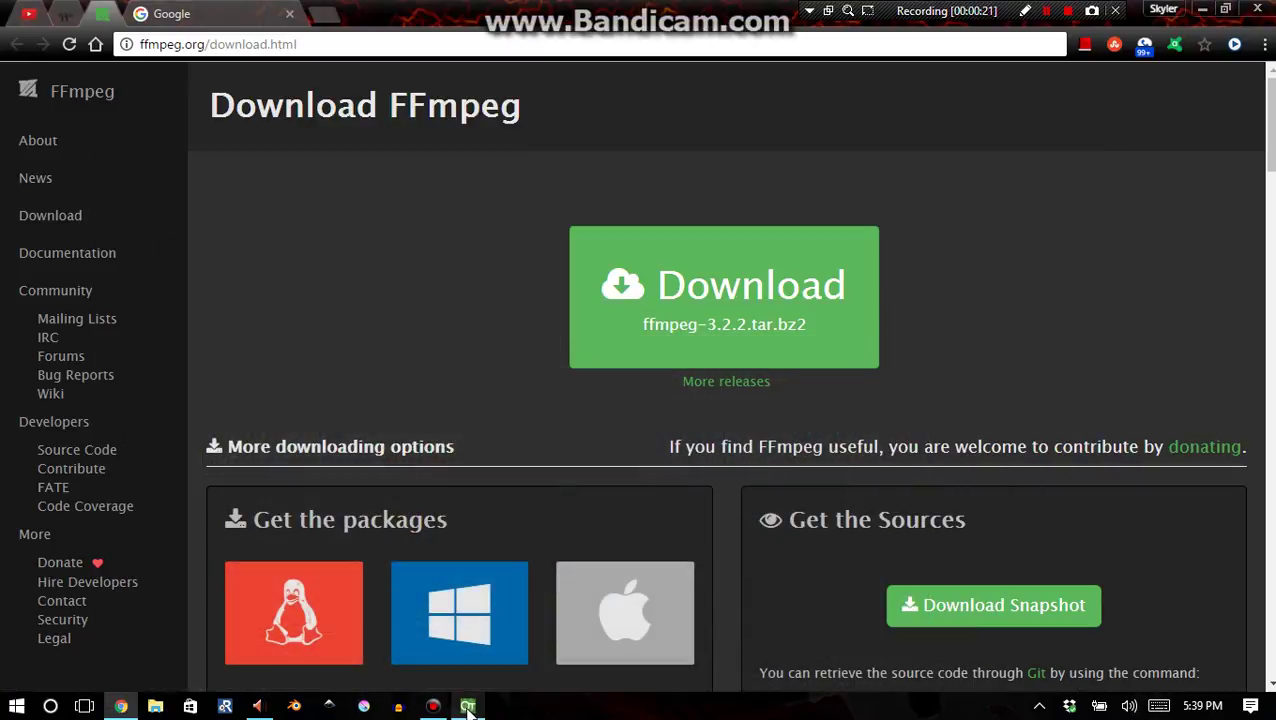
left_click(467, 707)
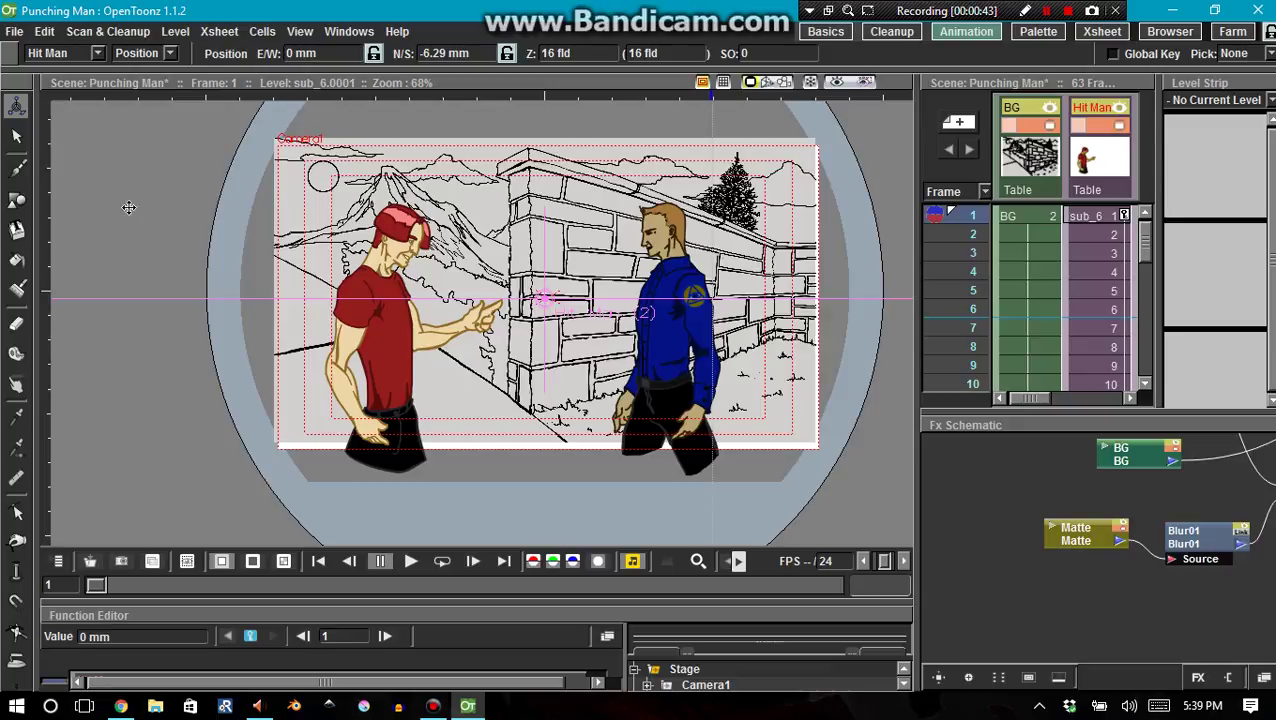
Set the Animate tool's target object to Punch Man instead of Hit Man.
left_click(170, 55)
left_click(97, 53)
left_click(118, 62)
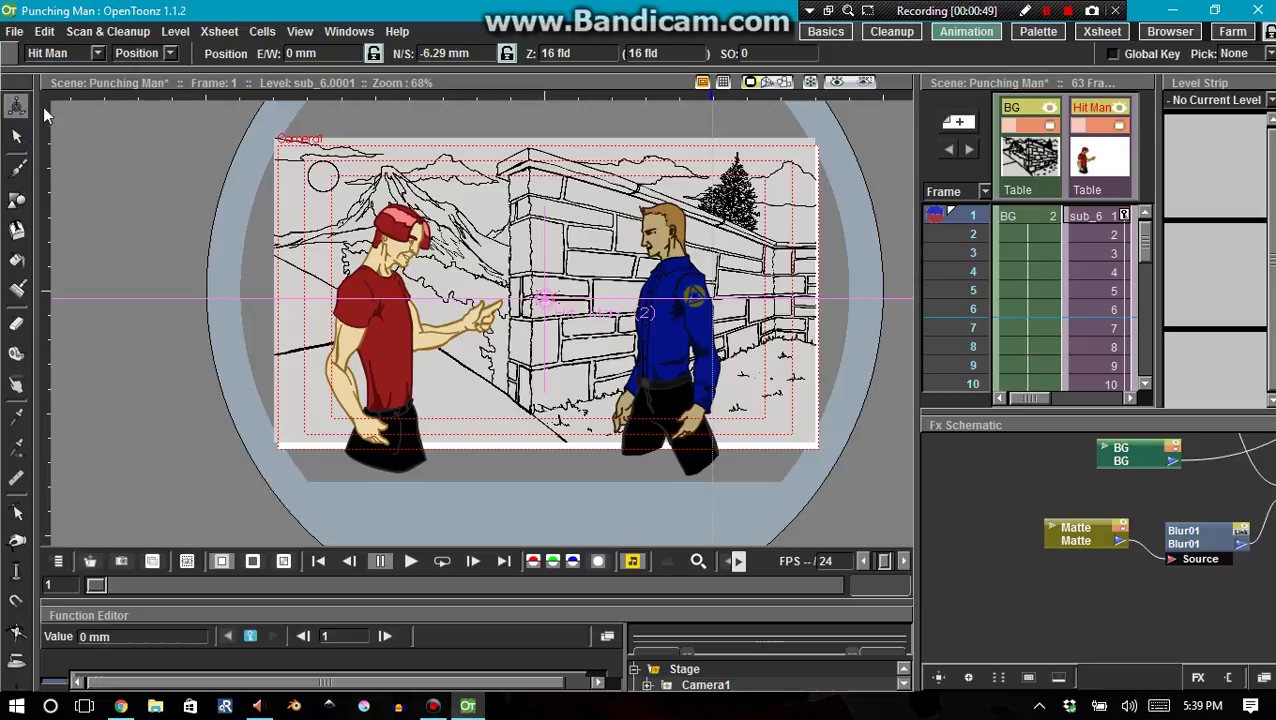
left_click(1030, 12)
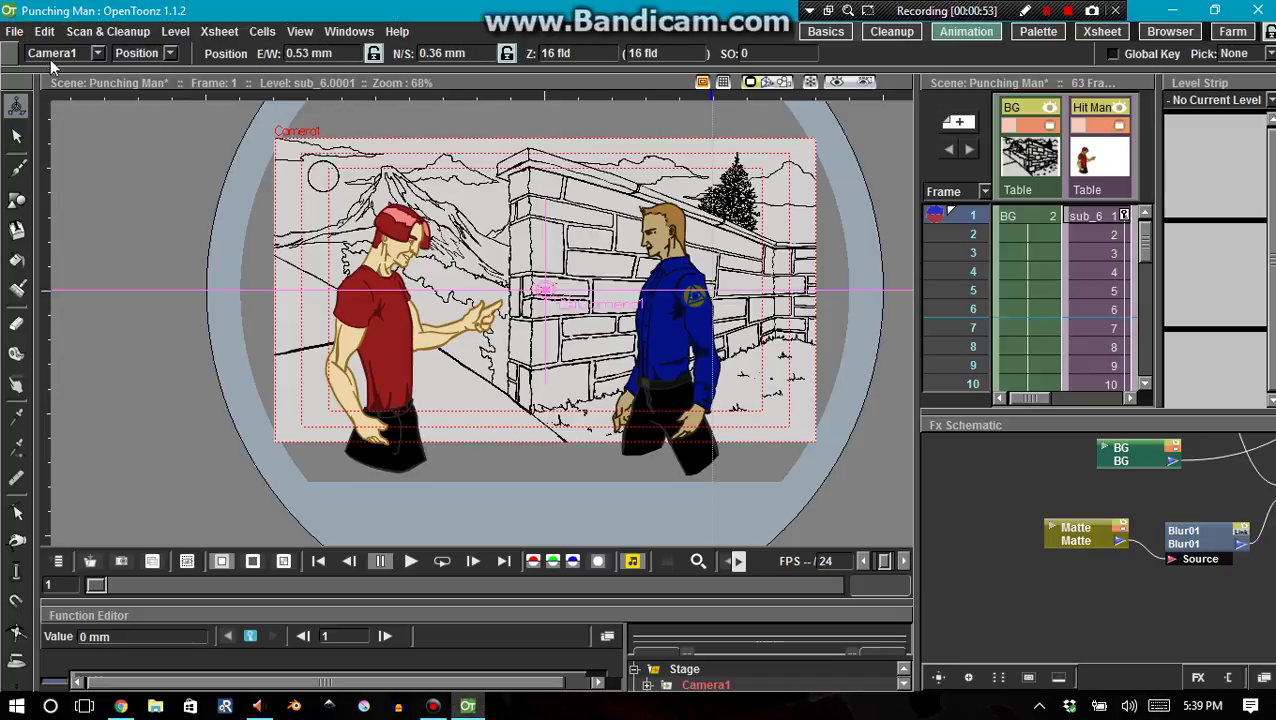
left_click(45, 53)
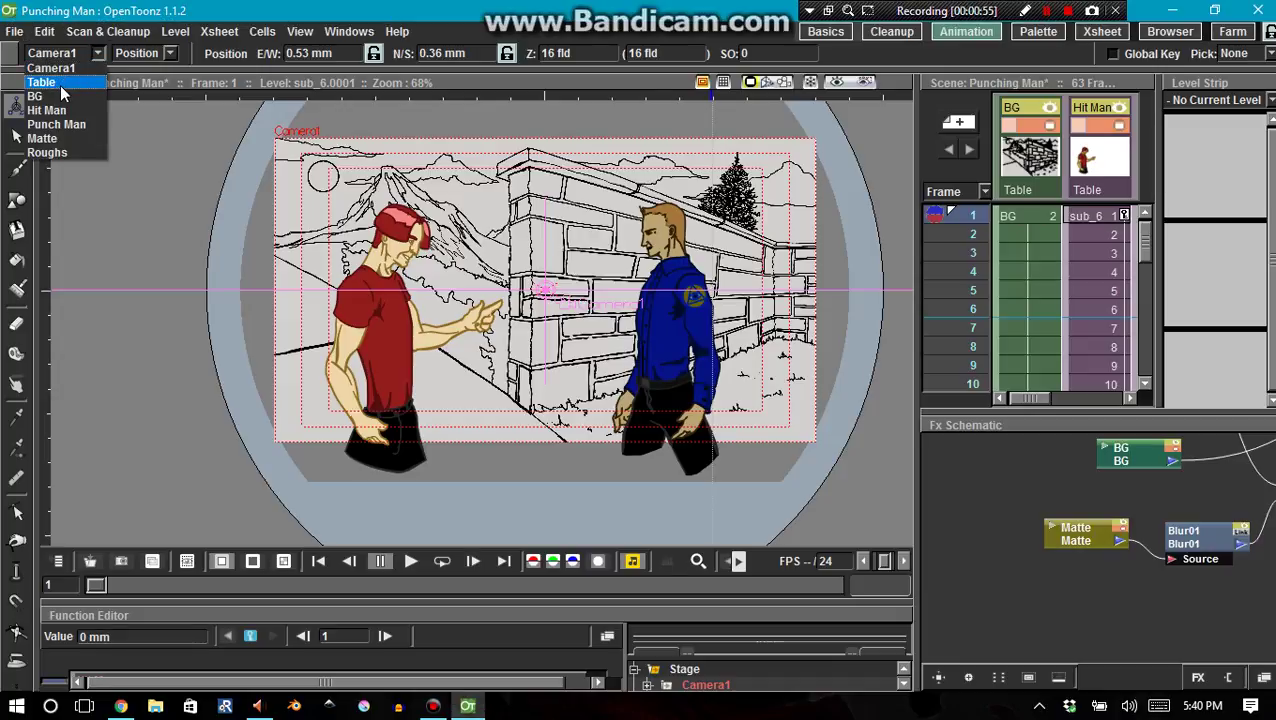
left_click(60, 124)
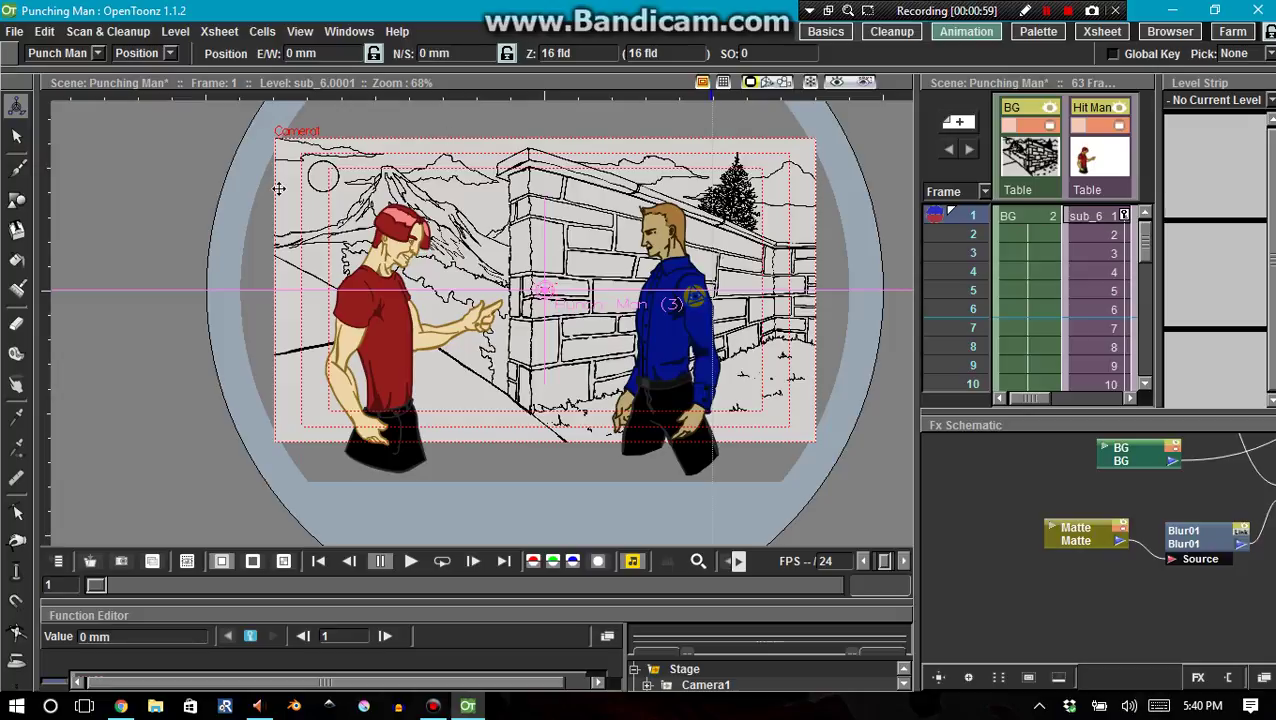
Open File > Output Settings and check that the render uses Camera1.
left_click(14, 31)
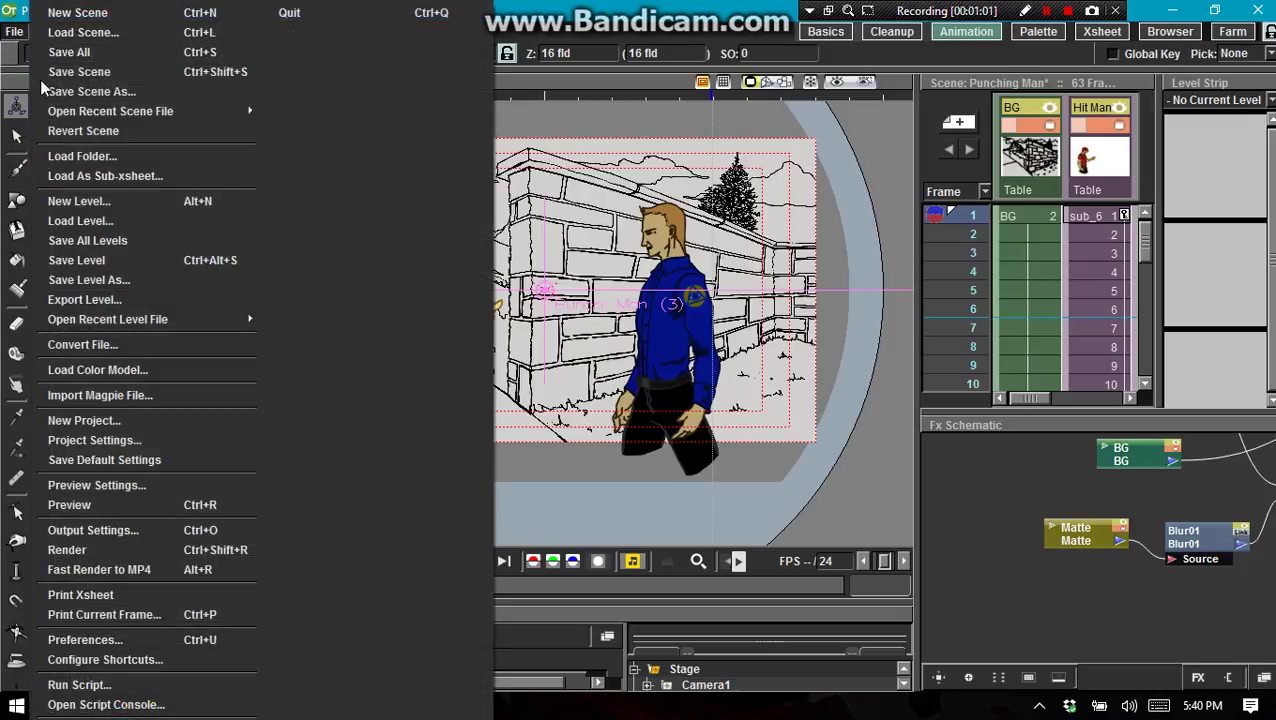
left_click(181, 531)
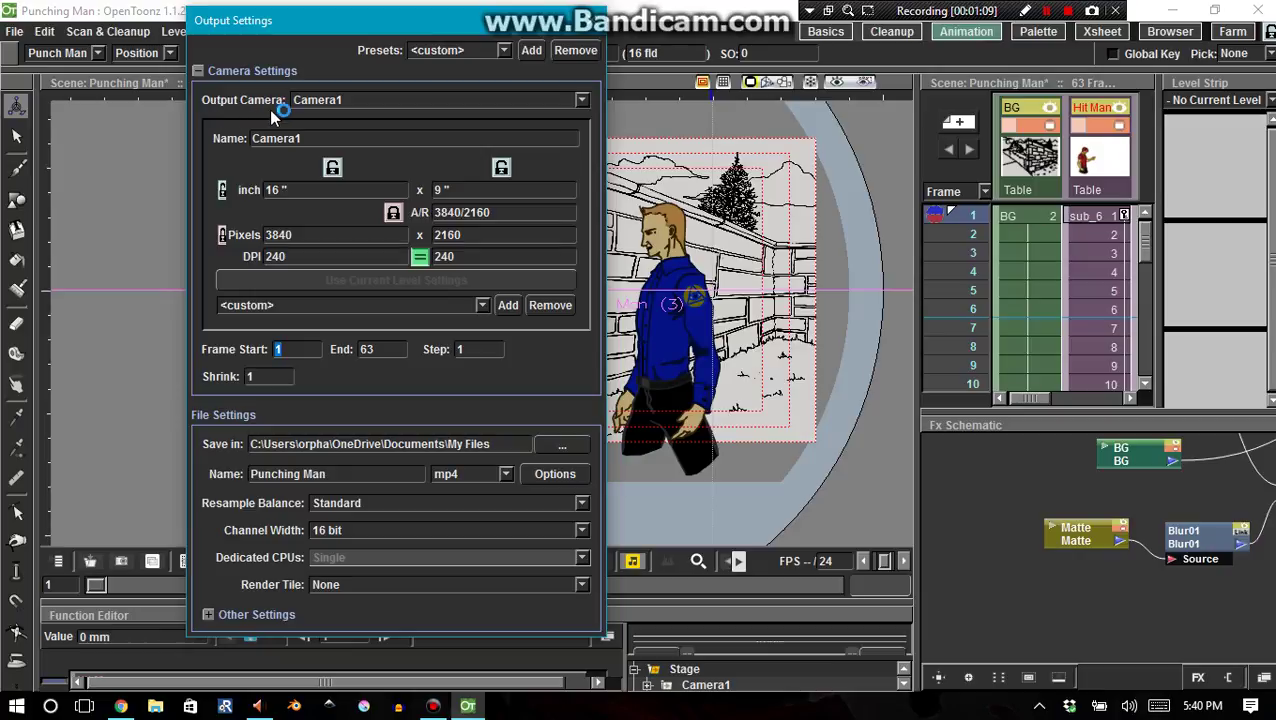
left_click(369, 99)
left_click(369, 99)
Review the 3840×2160 pixel size, the DPI and the 16×9 inch camera dimensions.
left_click_drag(287, 235, 273, 235)
left_click_drag(466, 235, 433, 235)
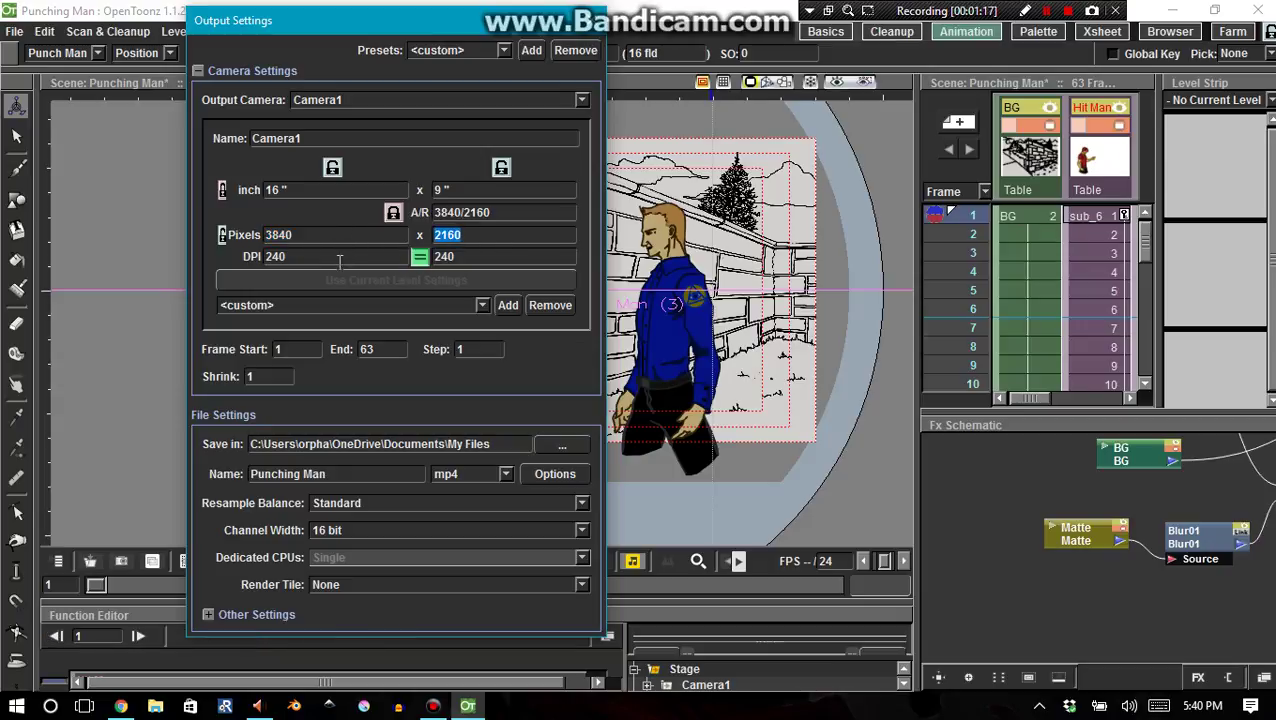
key("Tab")
key("Tab")
left_click(479, 256)
left_click_drag(288, 191, 263, 191)
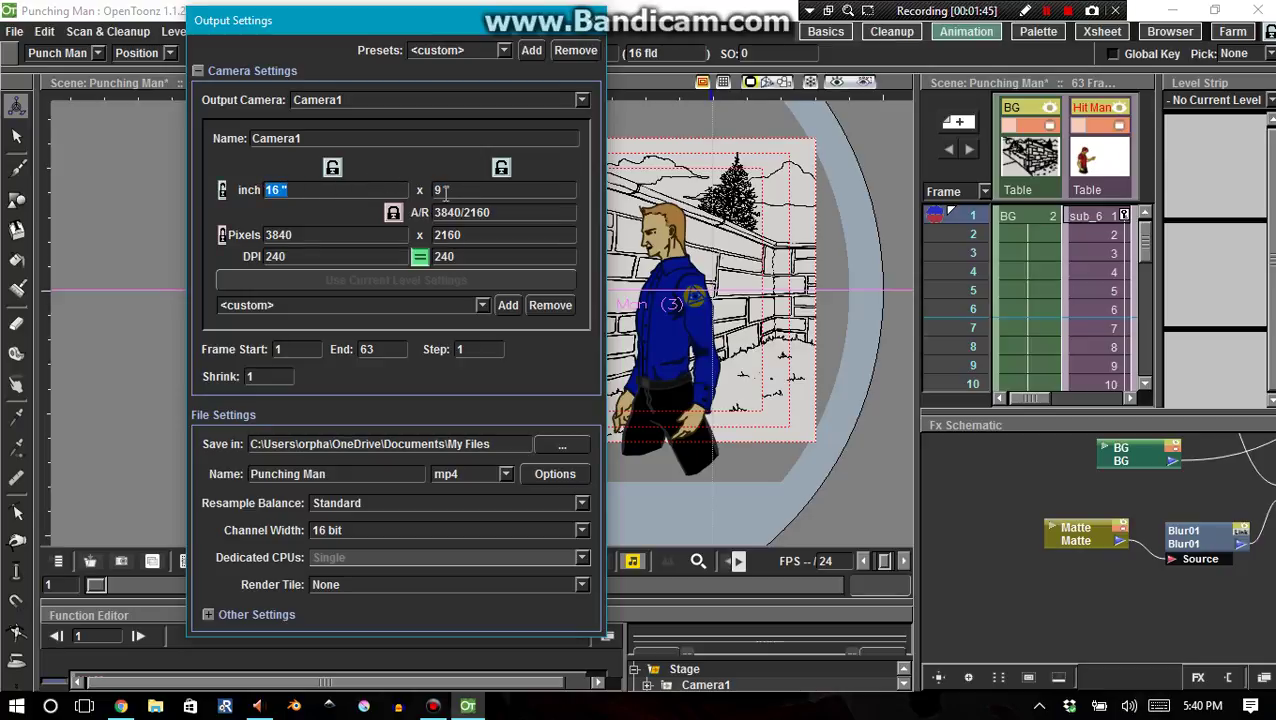
left_click_drag(449, 190, 433, 190)
Expand Other Settings, then briefly open and close a File Explorer window.
left_click(206, 614)
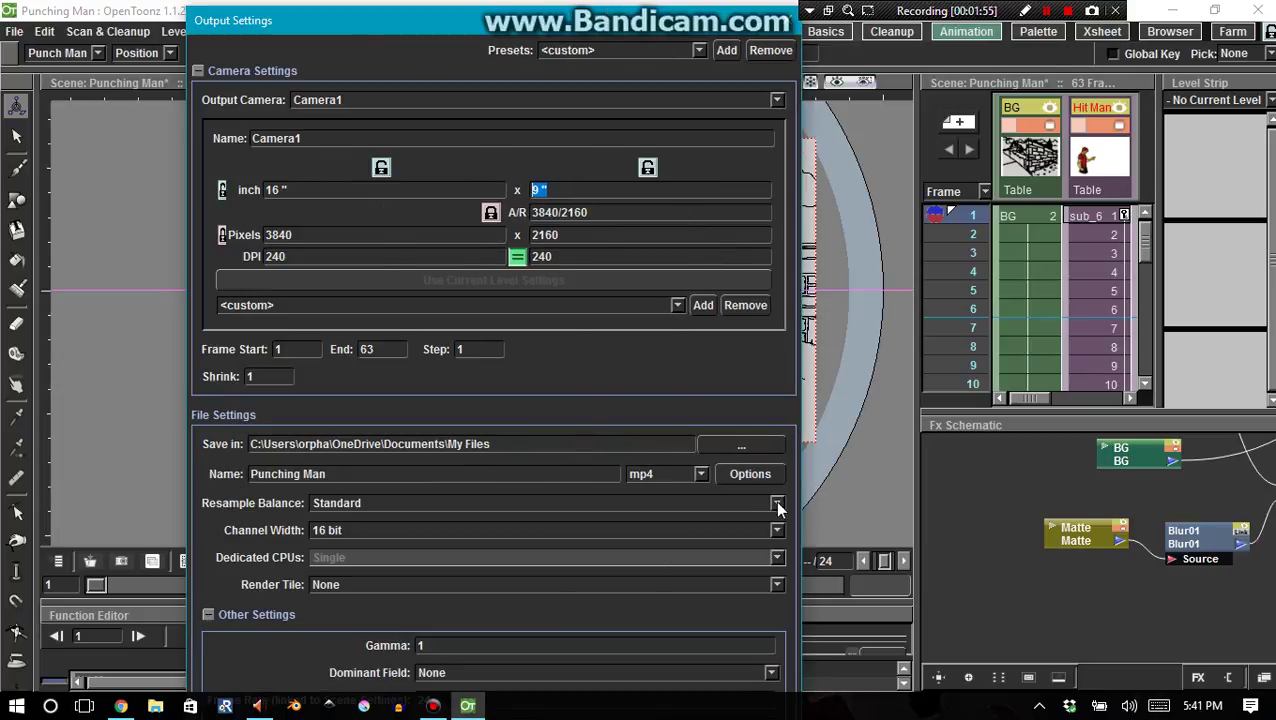
scroll(778, 505, "down", 2)
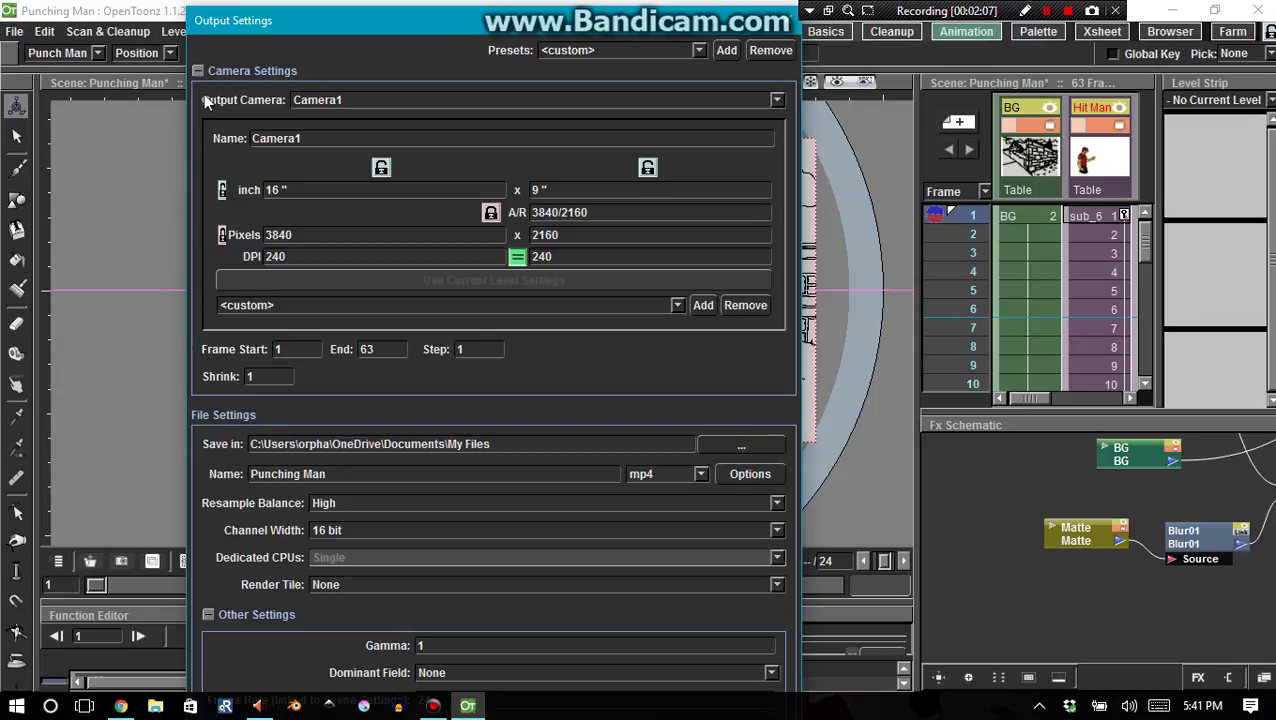
left_click(155, 707)
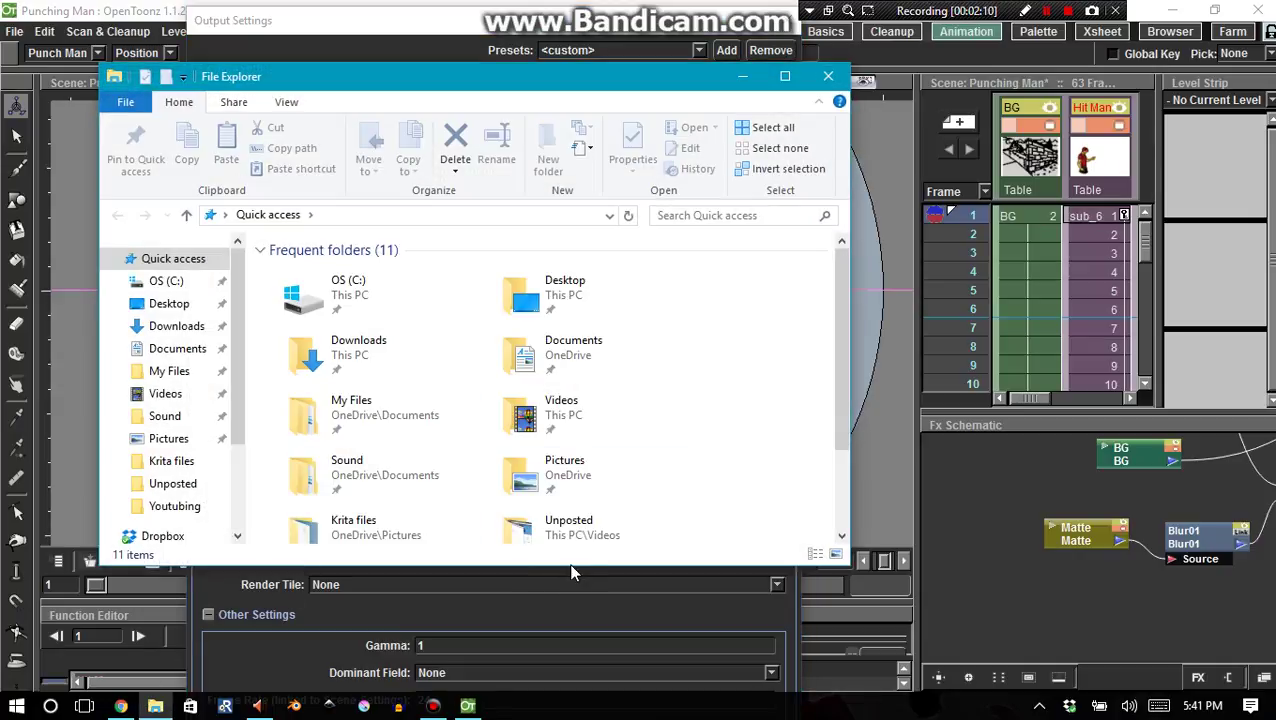
mouse_move(567, 566)
left_mouse_down()
mouse_move(564, 606)
mouse_move(575, 545)
mouse_move(575, 583)
left_mouse_up()
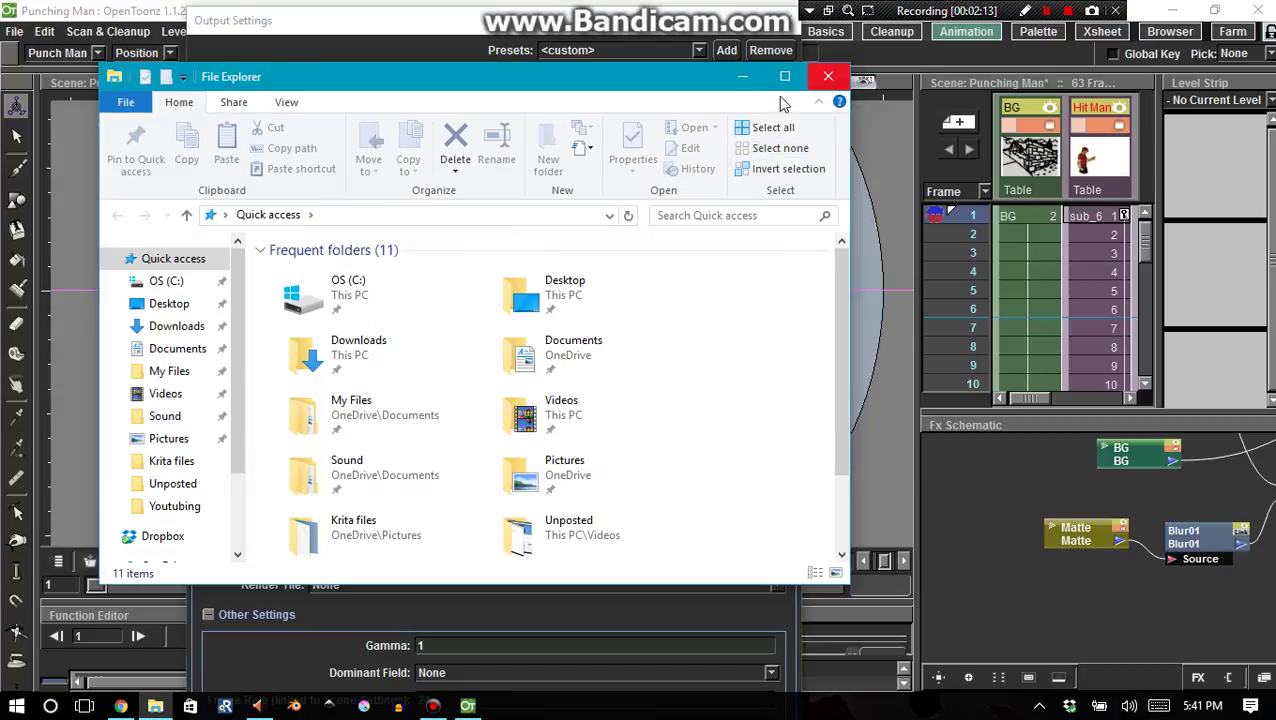
left_click(828, 76)
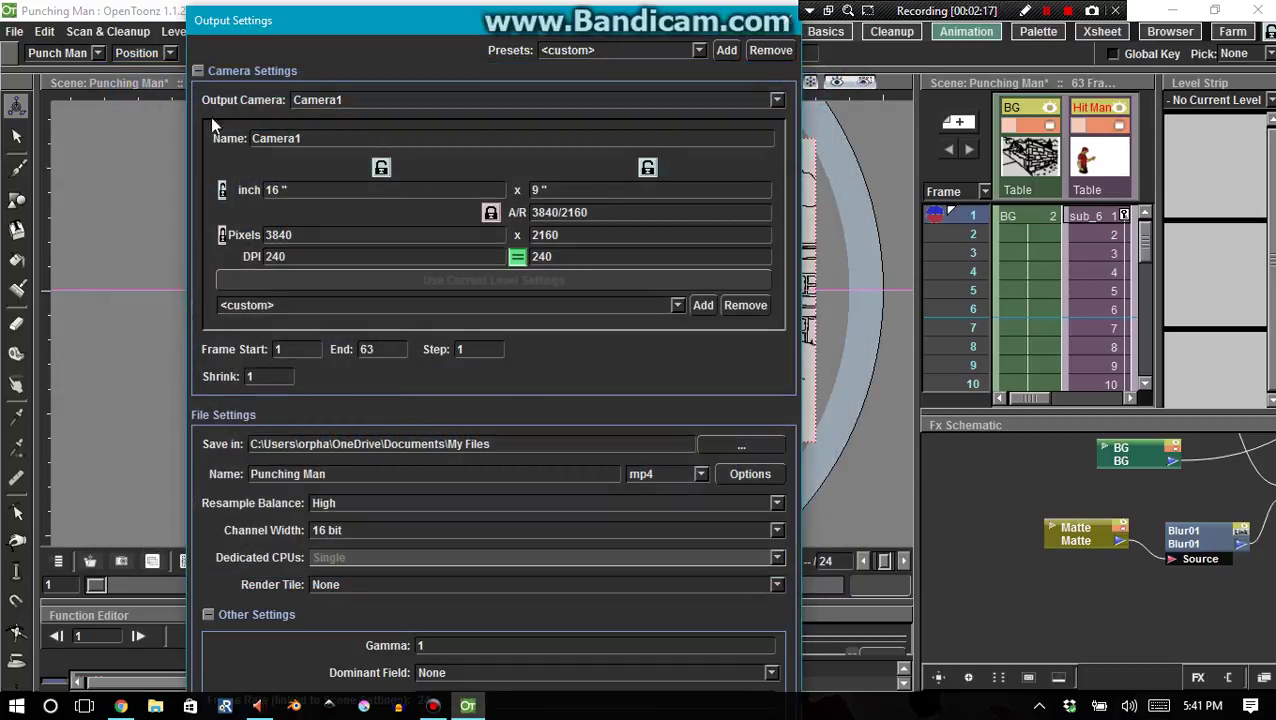
Move the Output Settings window, collapse Other Settings and re-expand Camera Settings.
left_click_drag(305, 20, 238, 32)
left_click(204, 78)
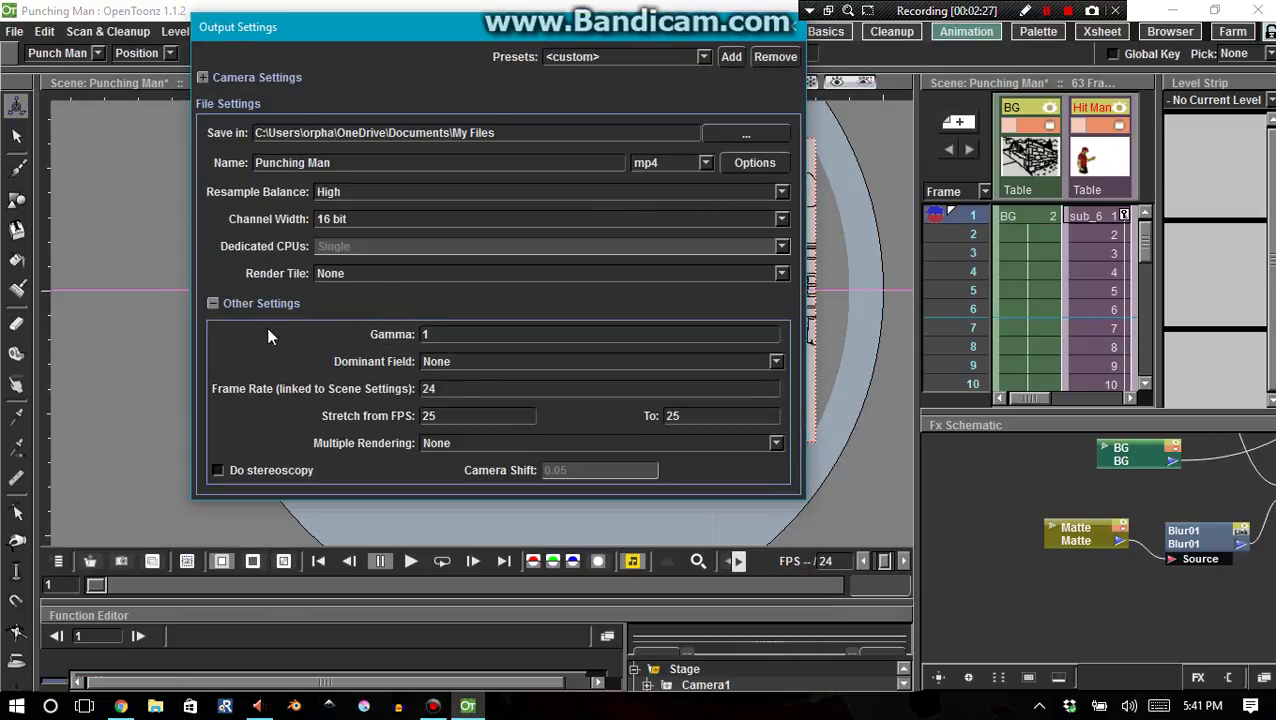
left_click(212, 303)
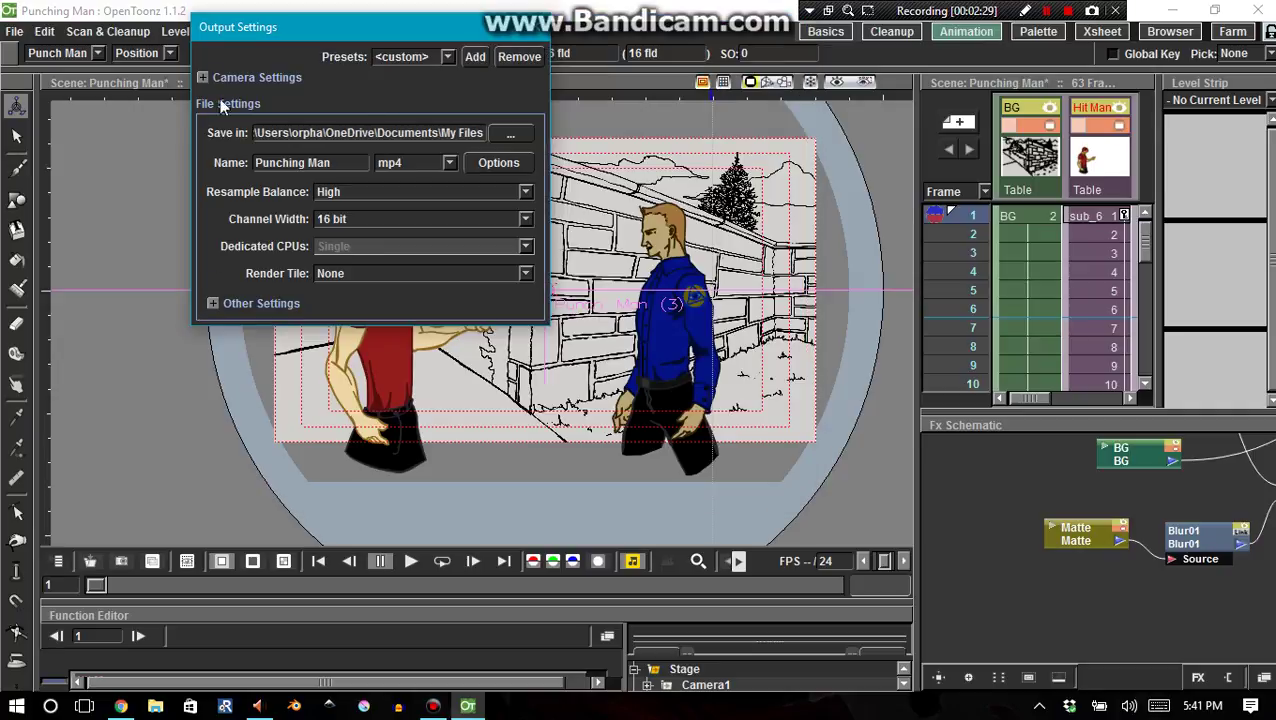
left_click(203, 77)
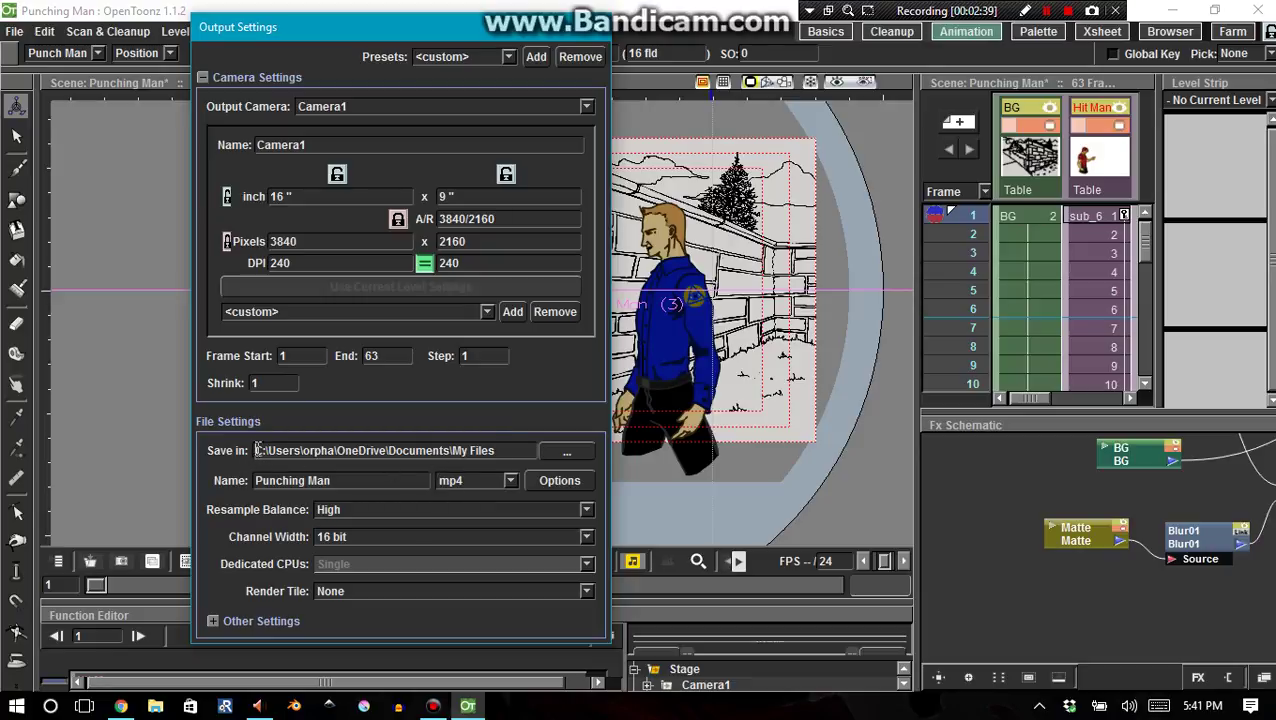
left_click_drag(257, 450, 494, 451)
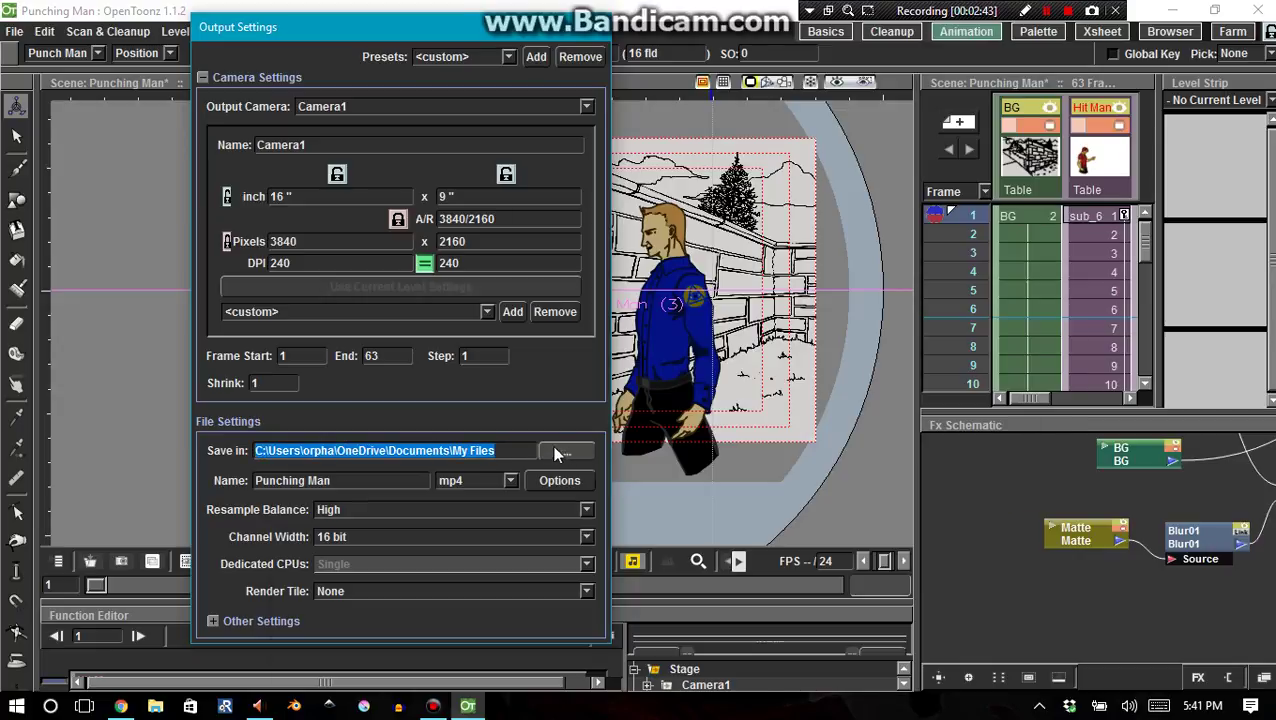
left_click(563, 453)
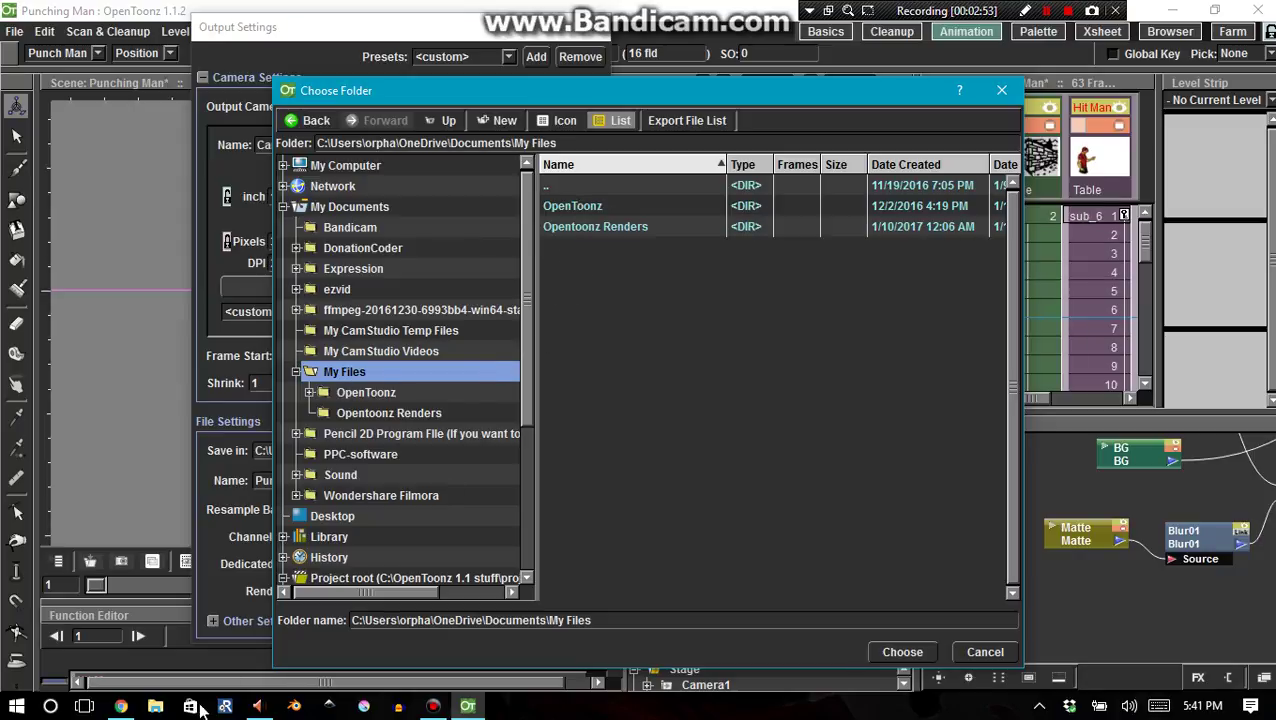
left_click(155, 706)
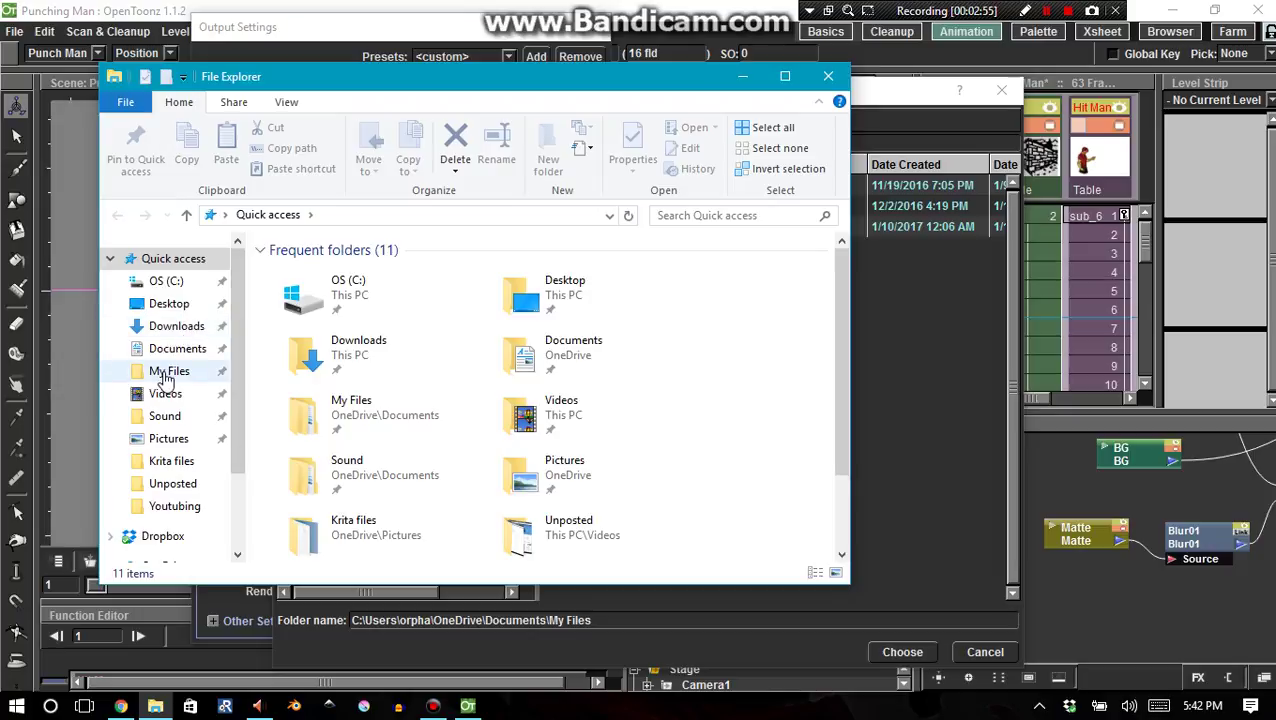
left_click(166, 372)
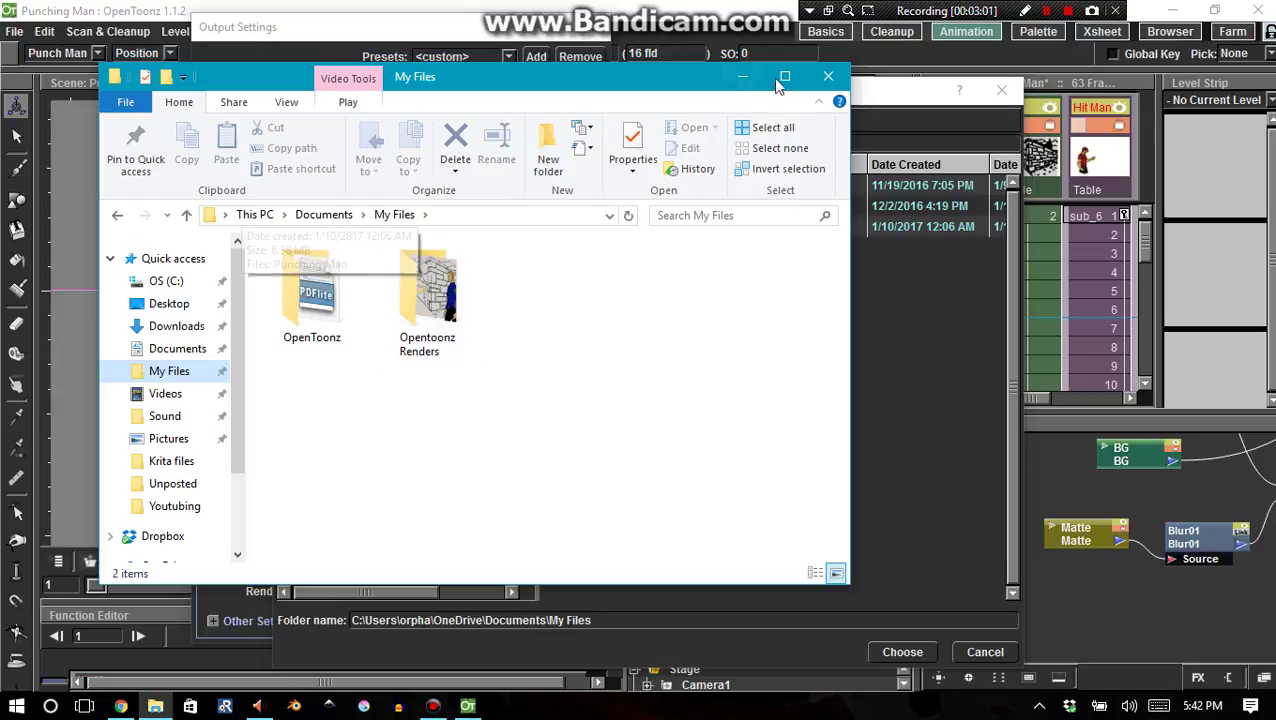
left_click(744, 77)
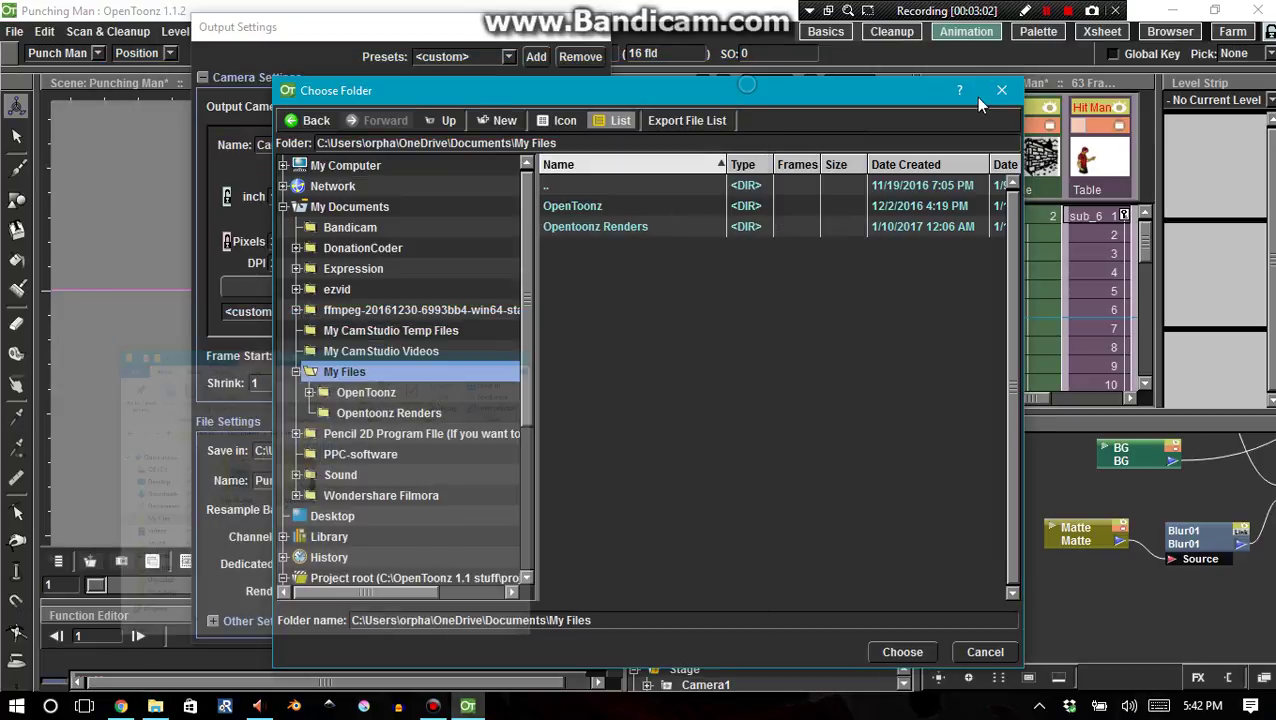
left_click(1001, 90)
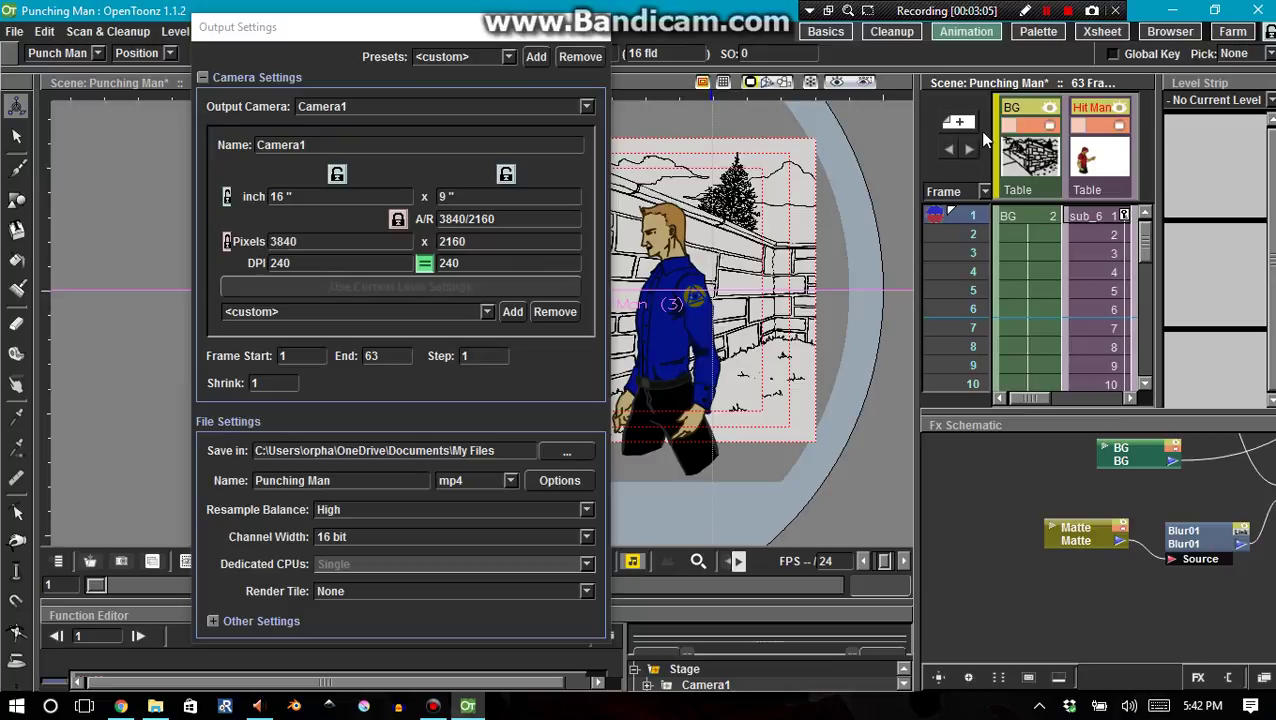
Browse the output format list, keep mp4, and close Output Settings.
left_click(472, 480)
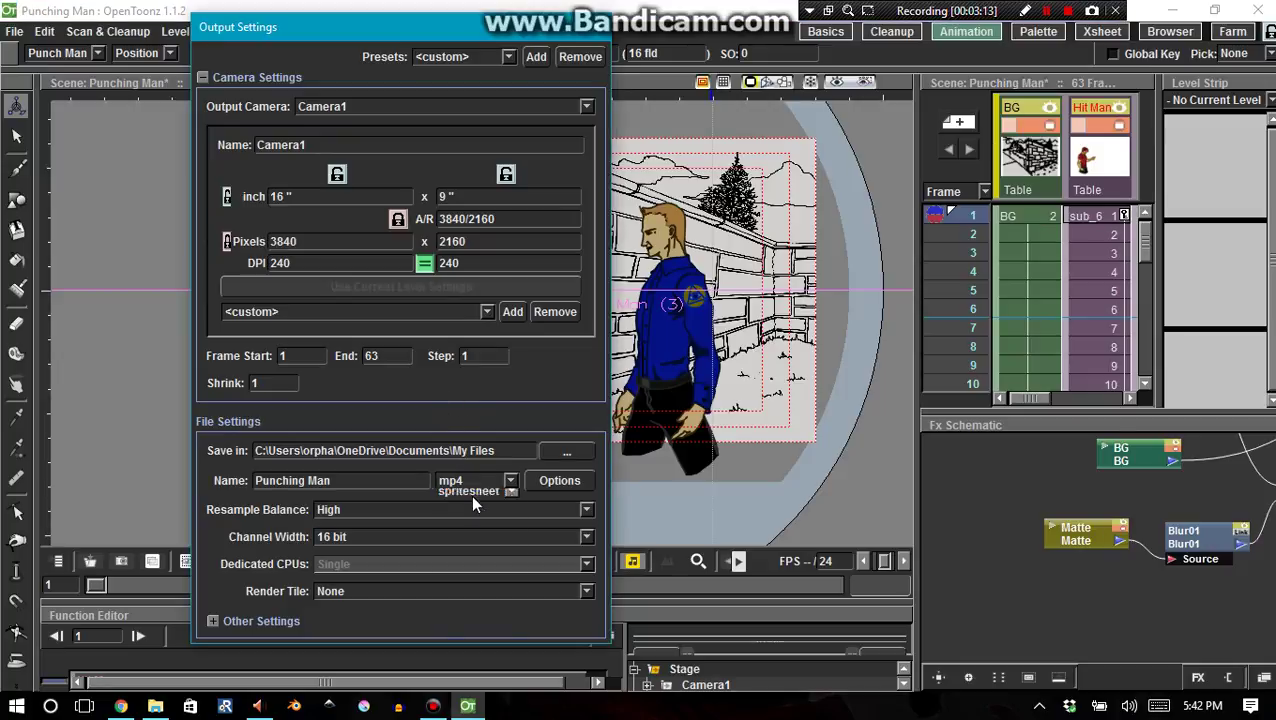
mouse_move(512, 522)
left_mouse_down()
mouse_move(513, 593)
mouse_move(512, 522)
left_mouse_up()
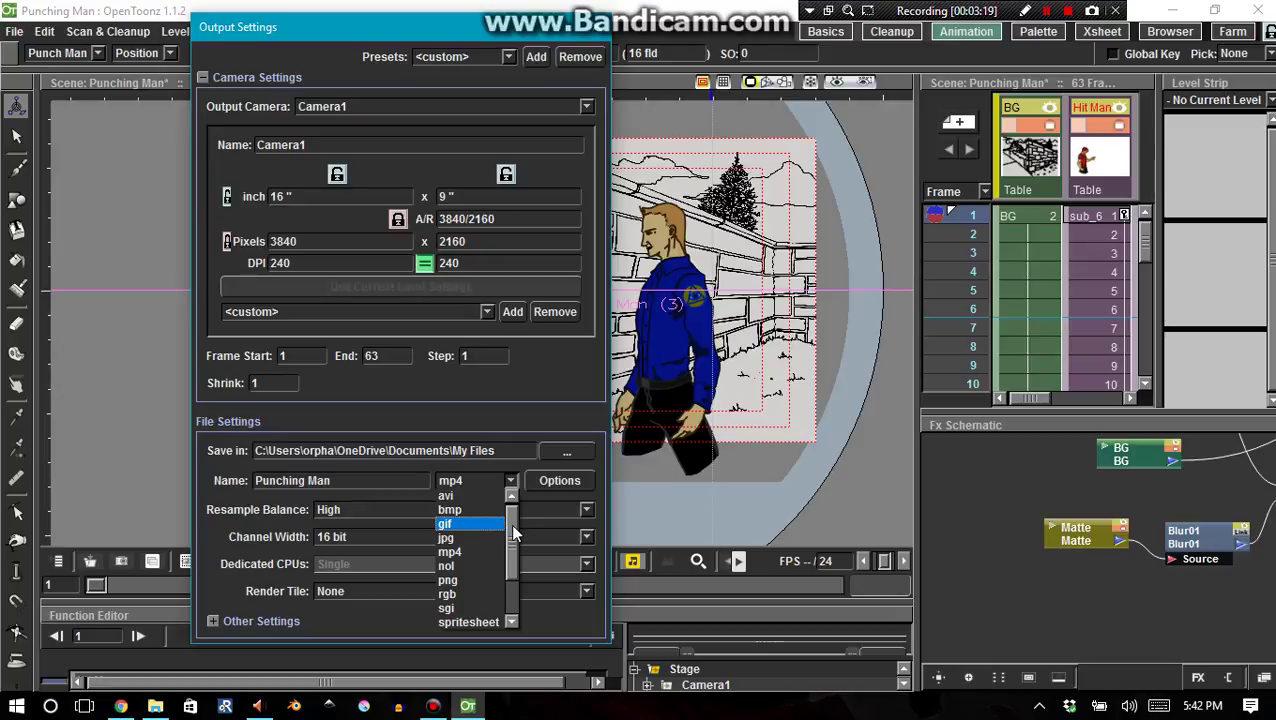
scroll(512, 543, "down", 1)
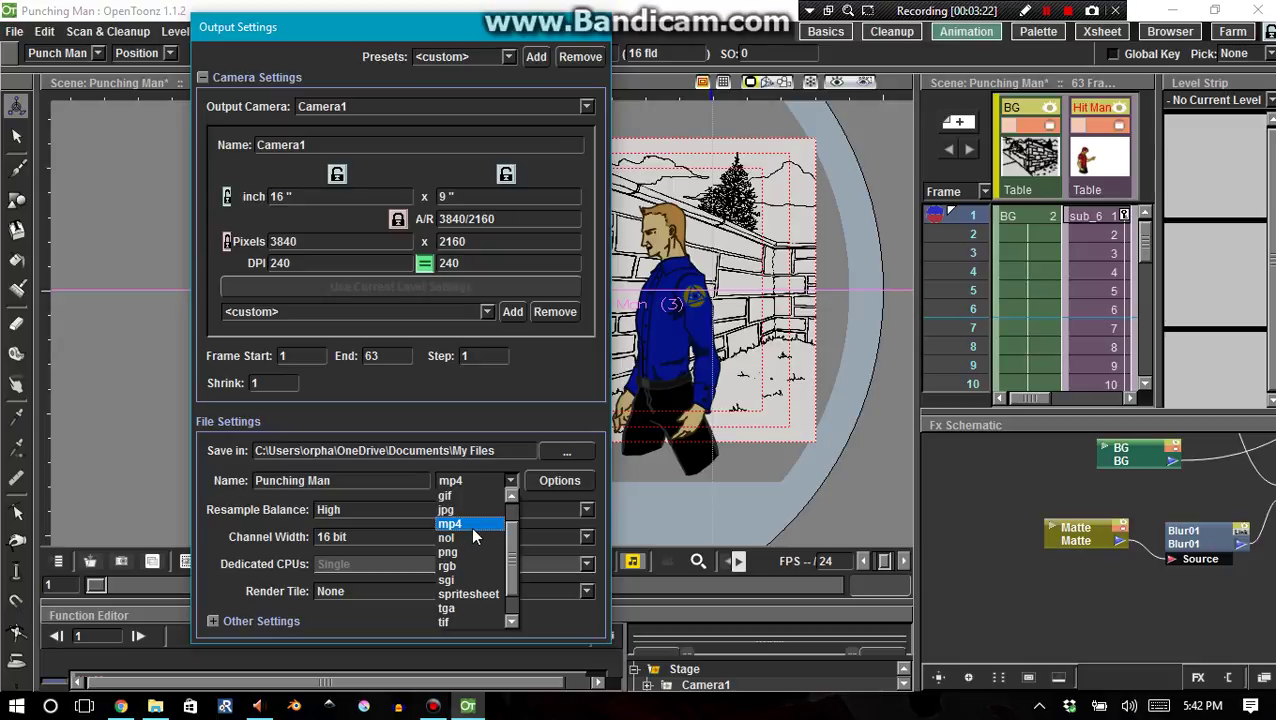
scroll(505, 540, "up", 2)
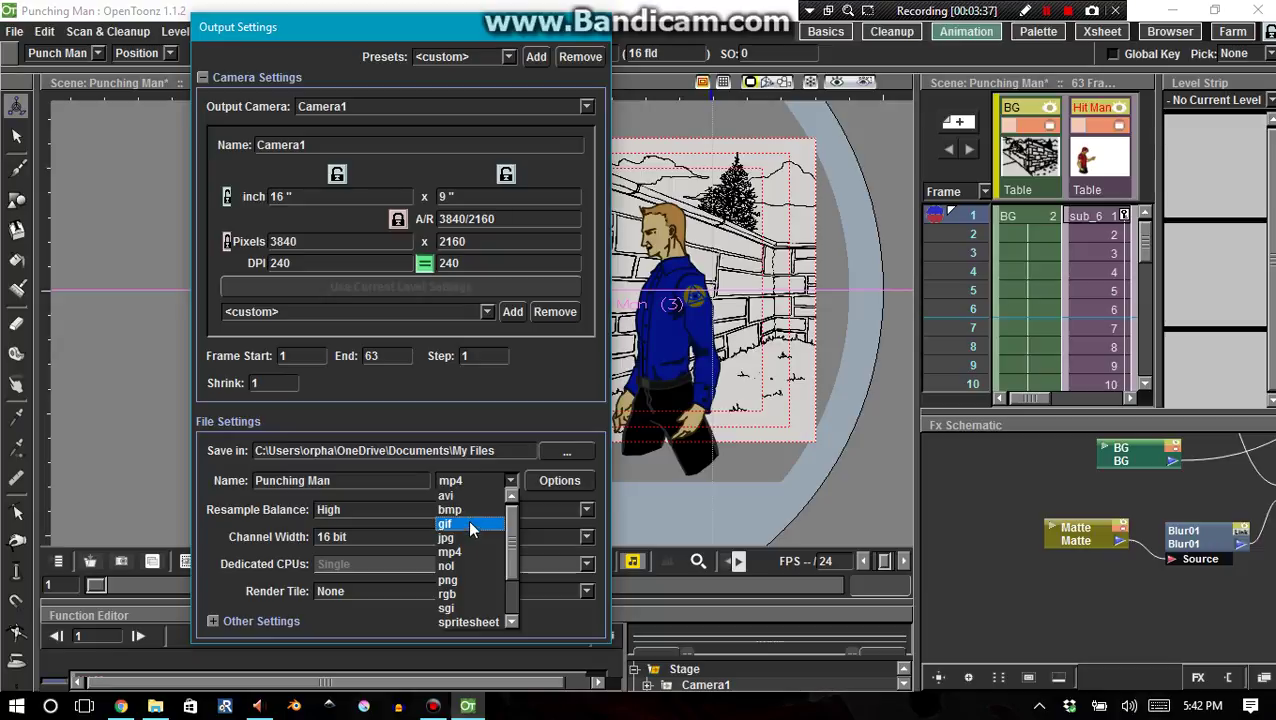
left_click(512, 484)
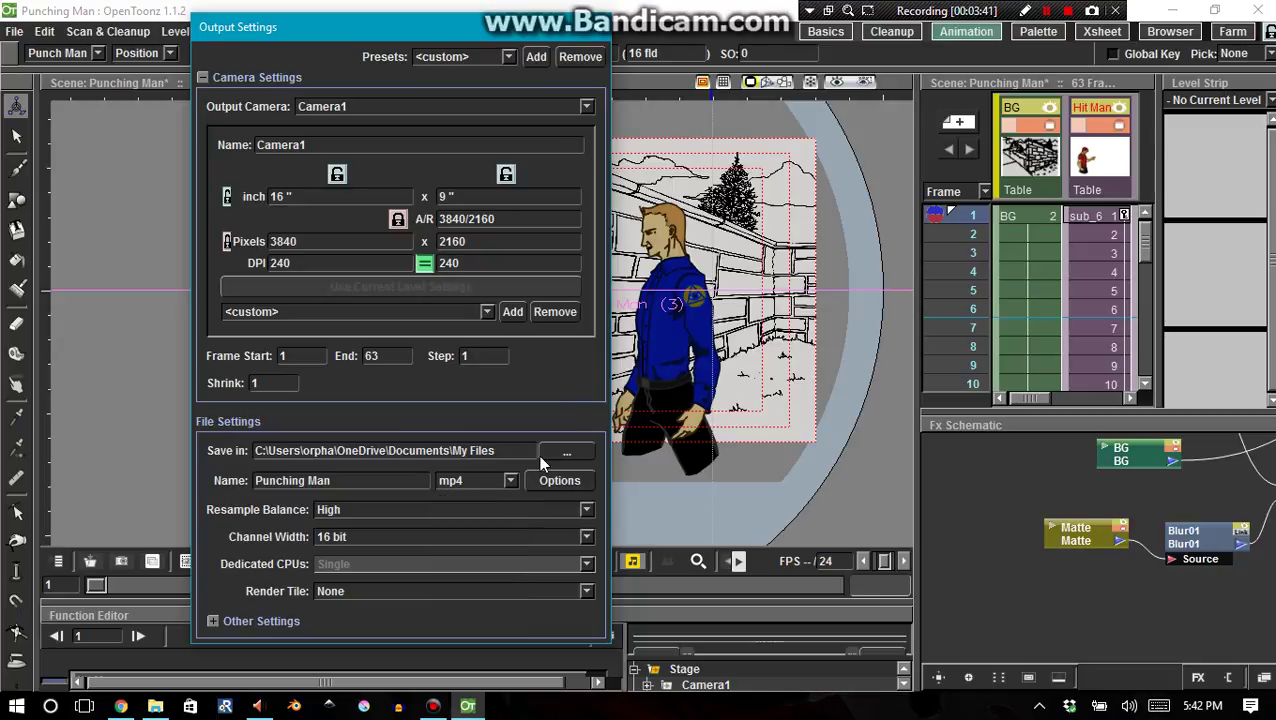
left_click(596, 27)
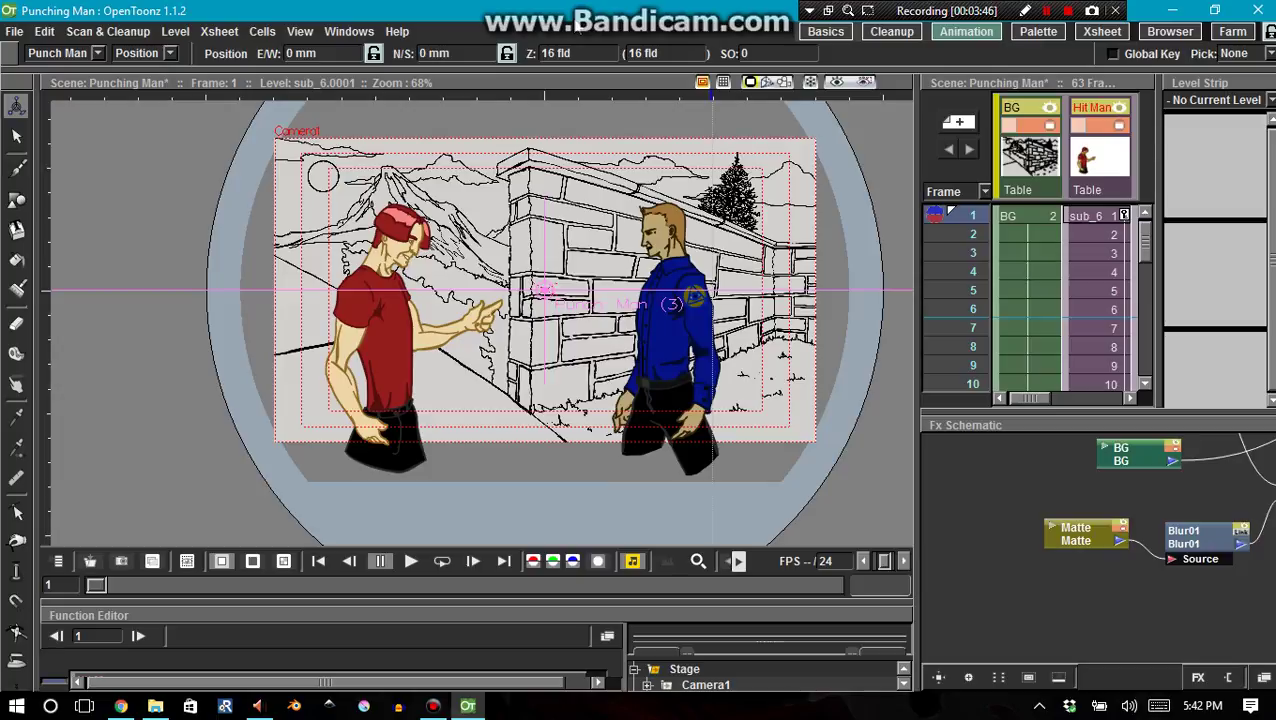
left_click(14, 31)
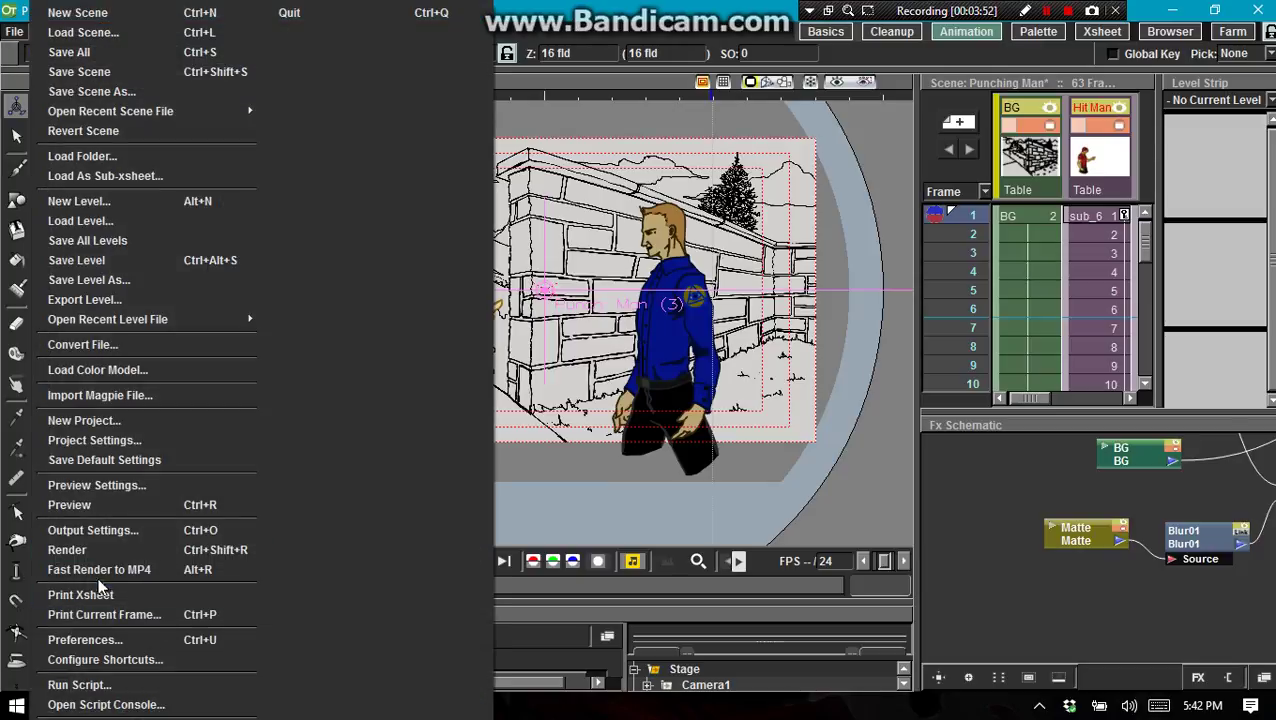
left_click(90, 532)
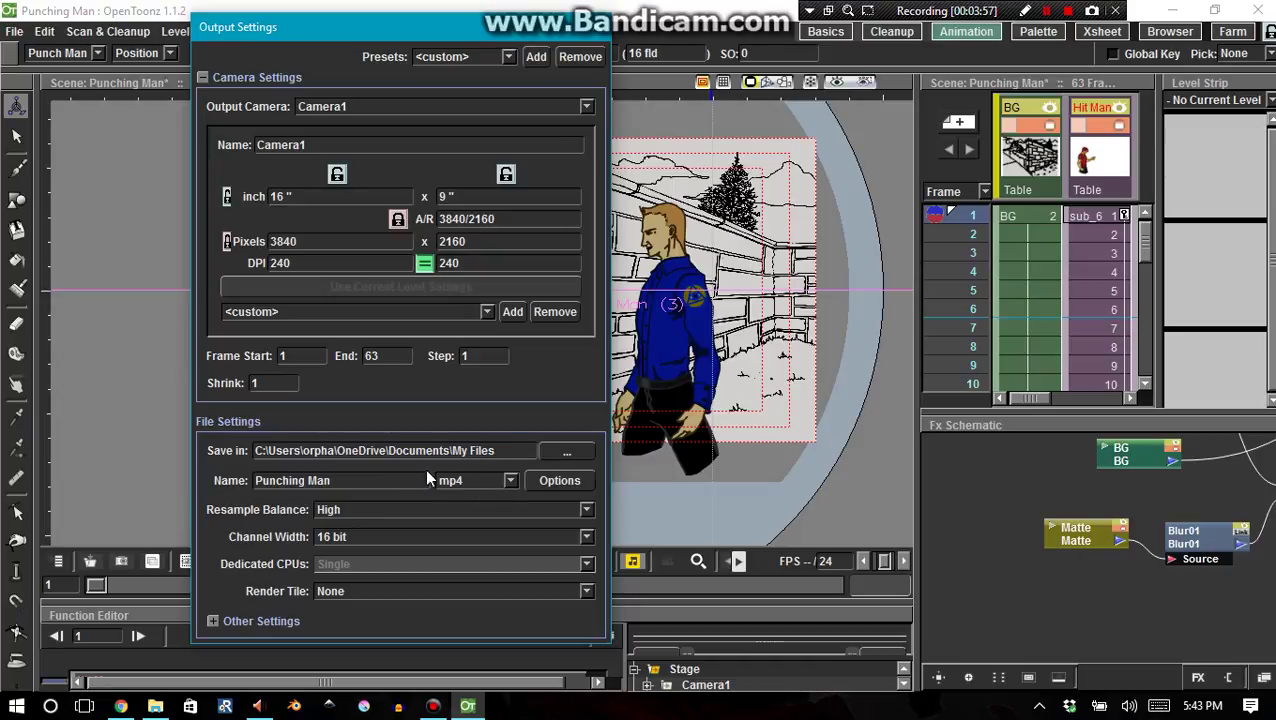
left_click(511, 483)
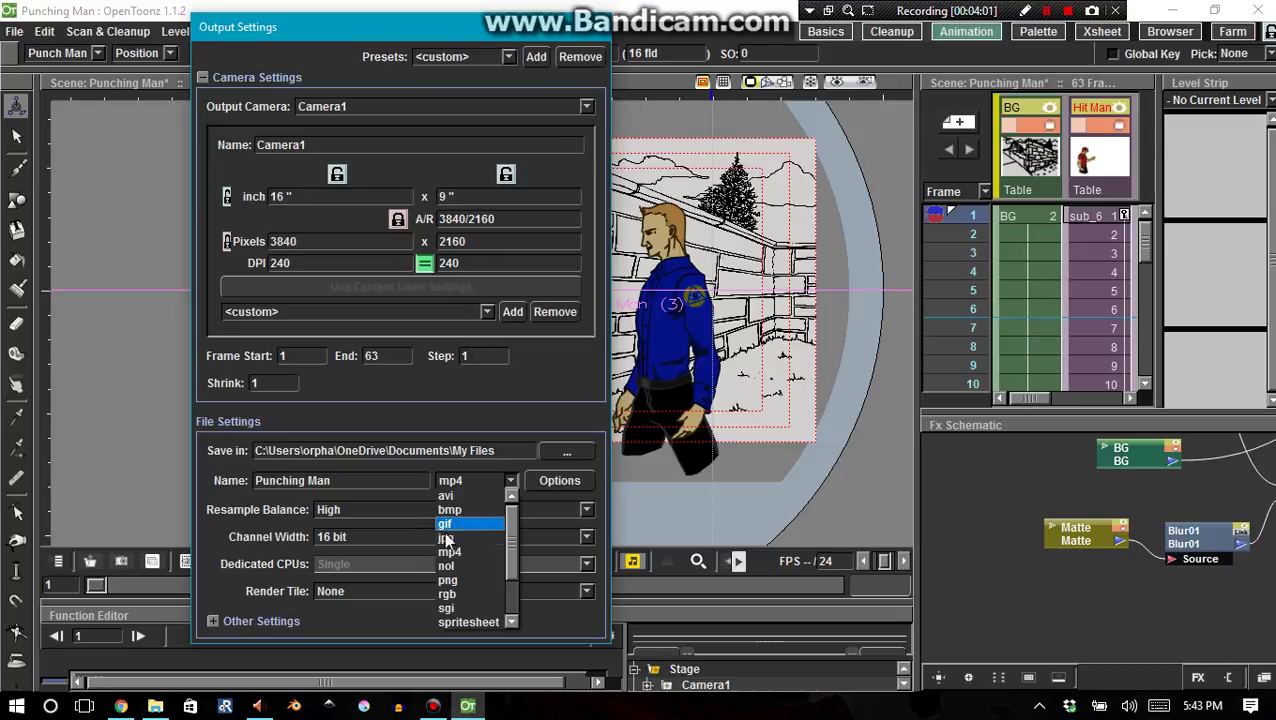
left_click(397, 505)
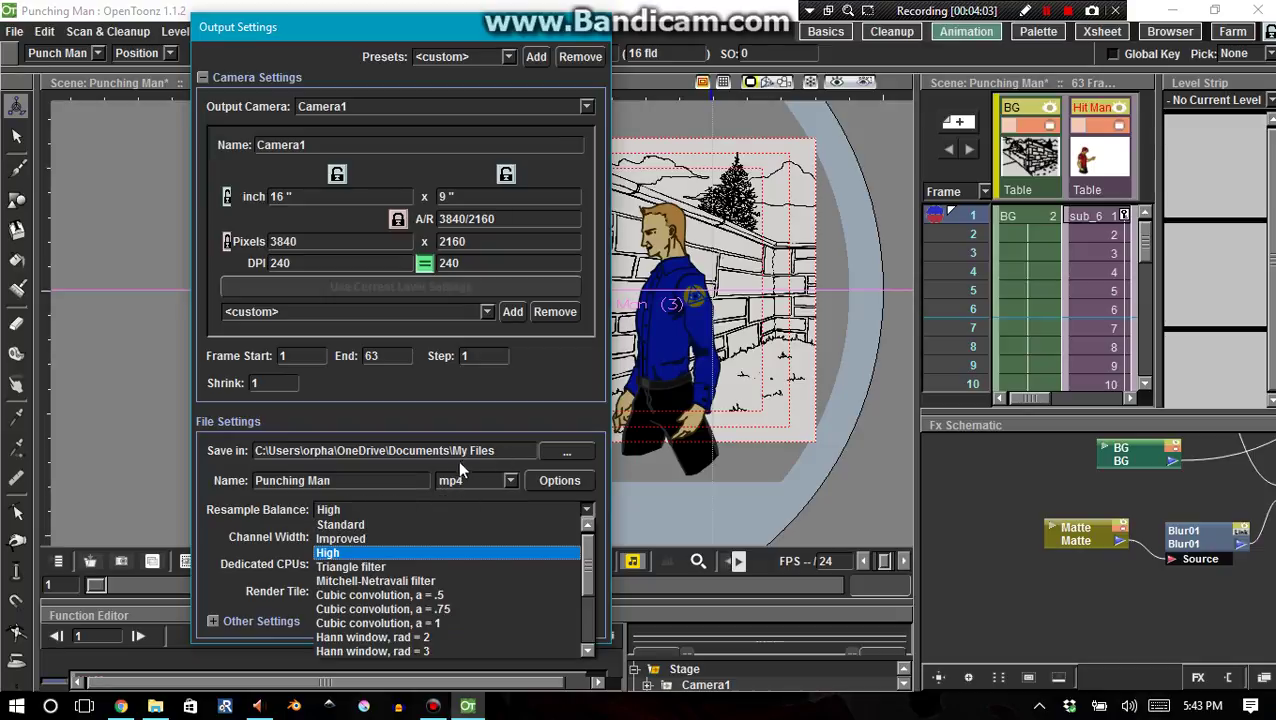
left_click(442, 410)
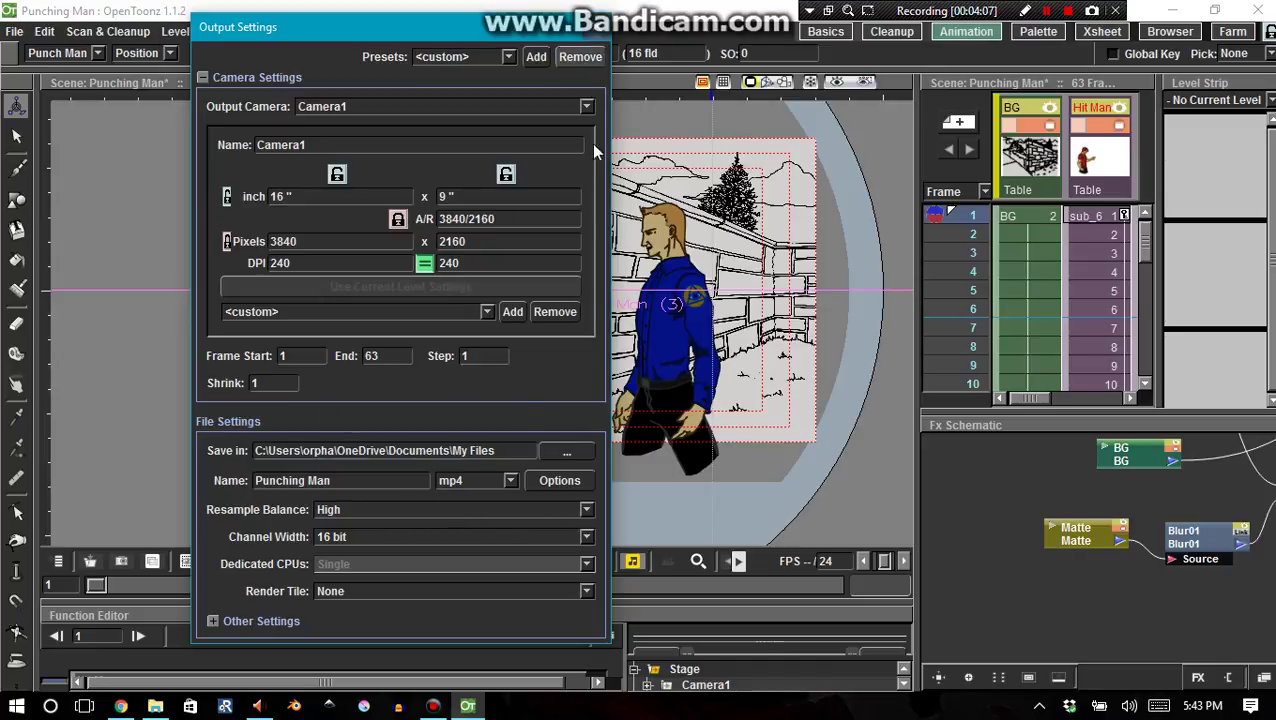
left_click(603, 29)
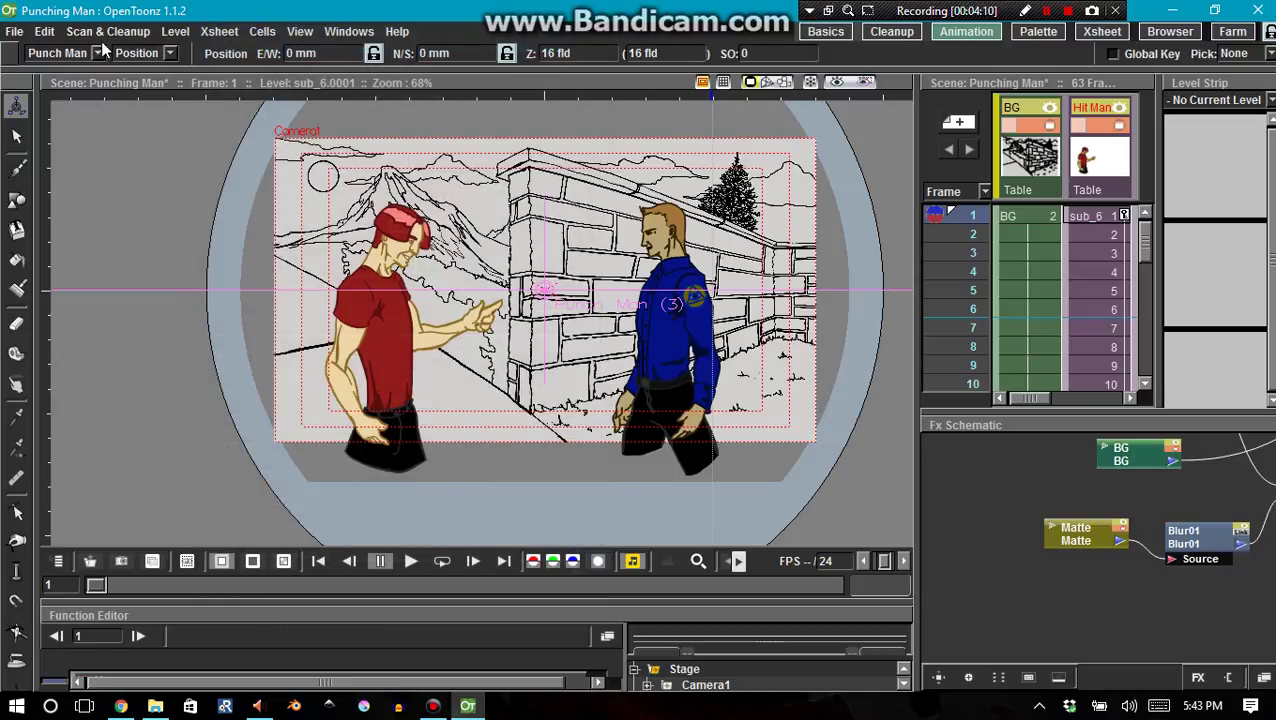
Open File > Preferences at the Import/Export page with the FFmpeg settings.
left_click(14, 32)
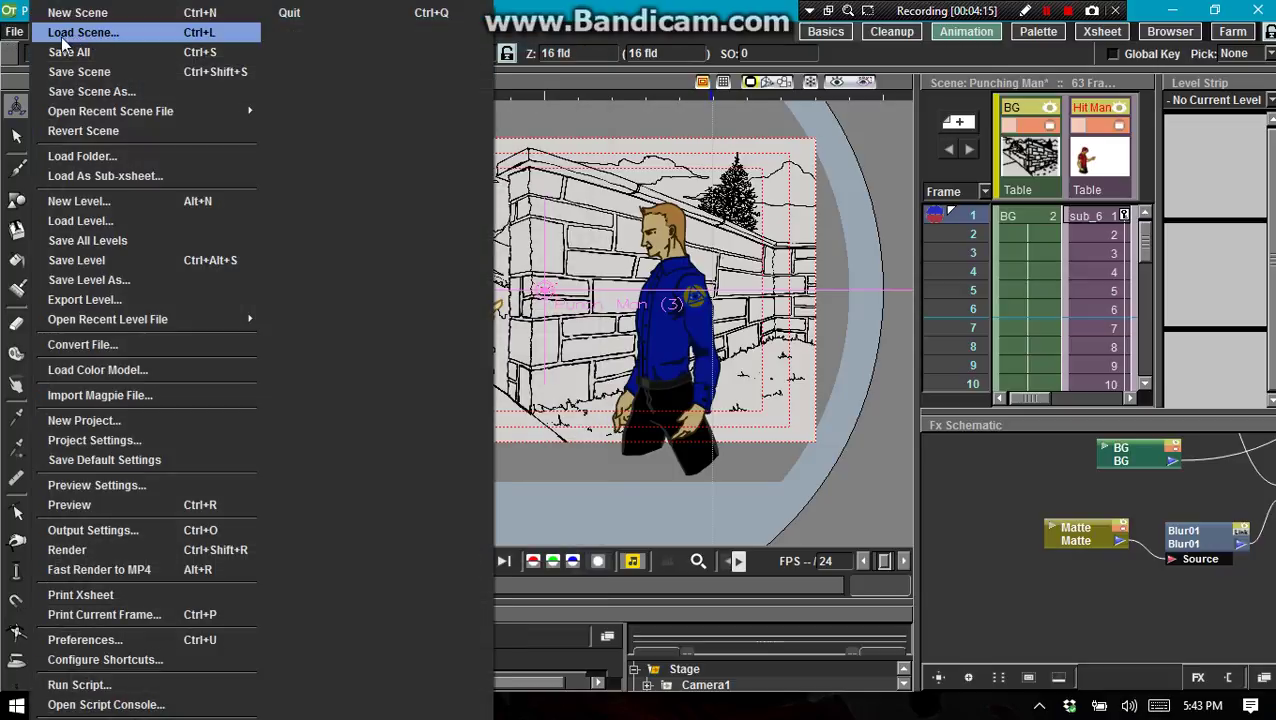
left_click(147, 639)
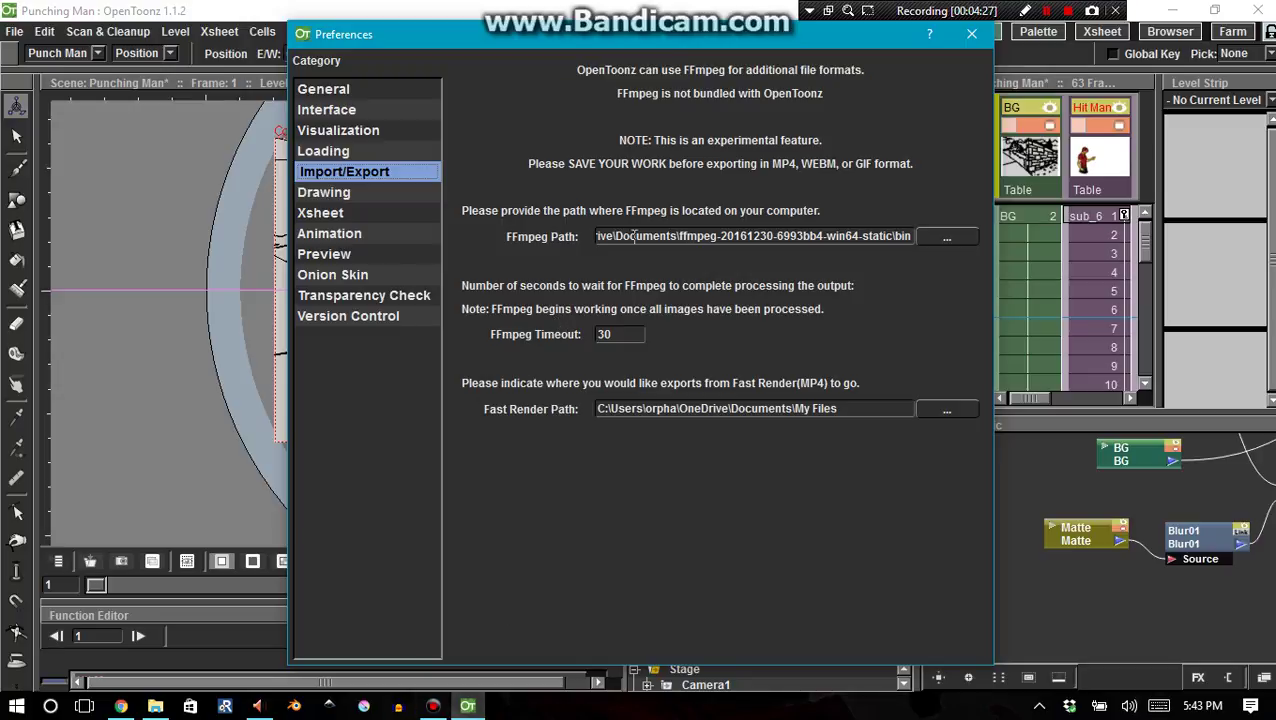
On the FFmpeg download page, start and then cancel the ffmpeg-3.2.2.tar.bz2 download.
left_click(120, 706)
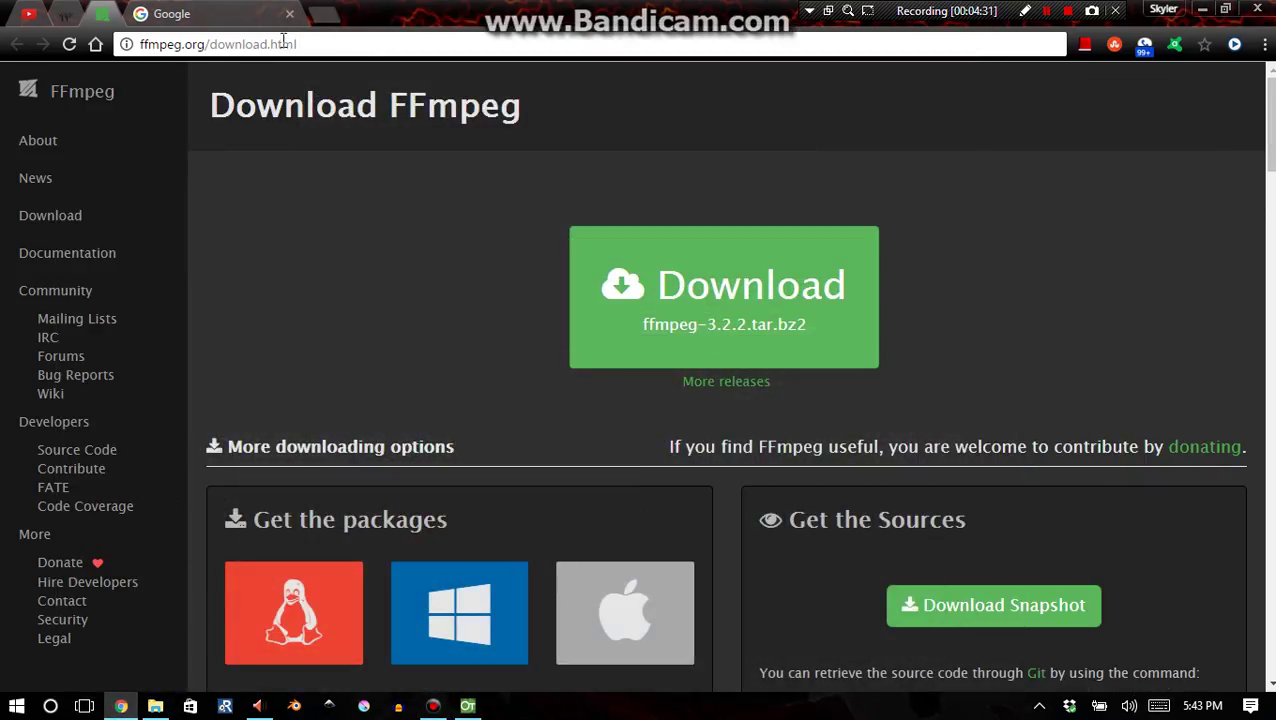
left_click_drag(305, 44, 136, 44)
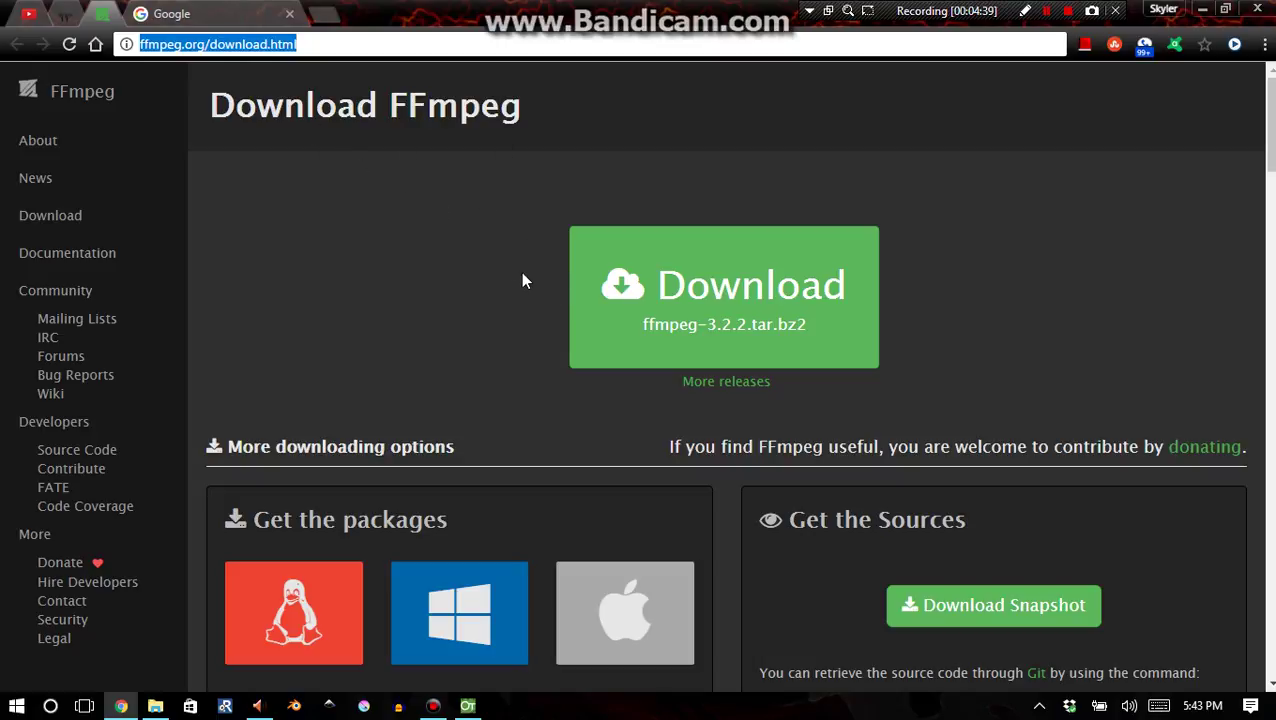
scroll(522, 282, "down", 1)
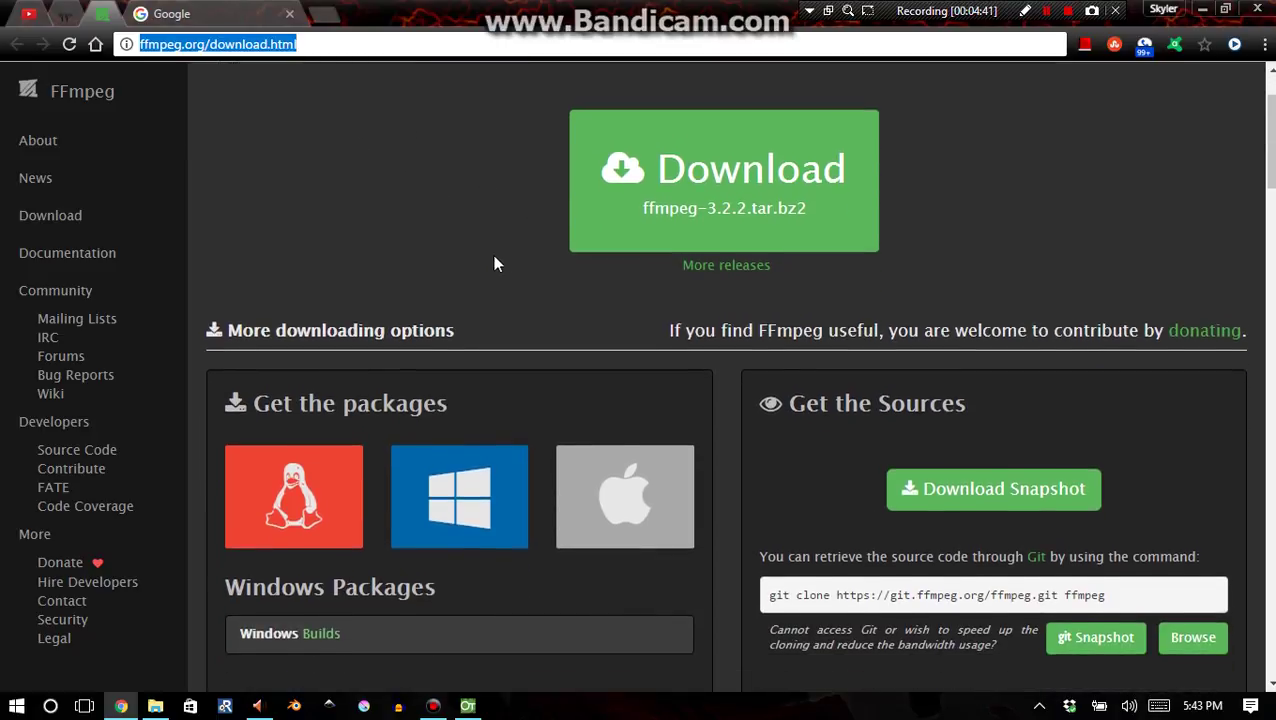
scroll(488, 258, "down", 1)
scroll(530, 280, "up", 1)
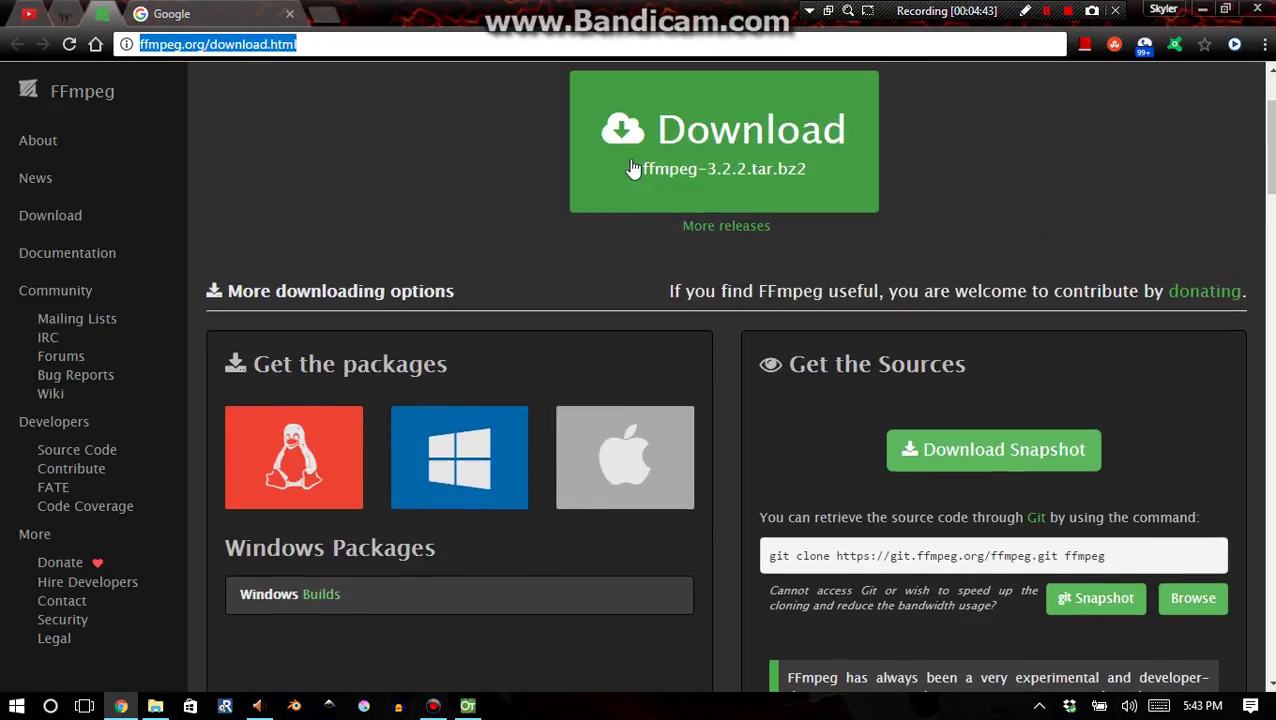
left_click(665, 151)
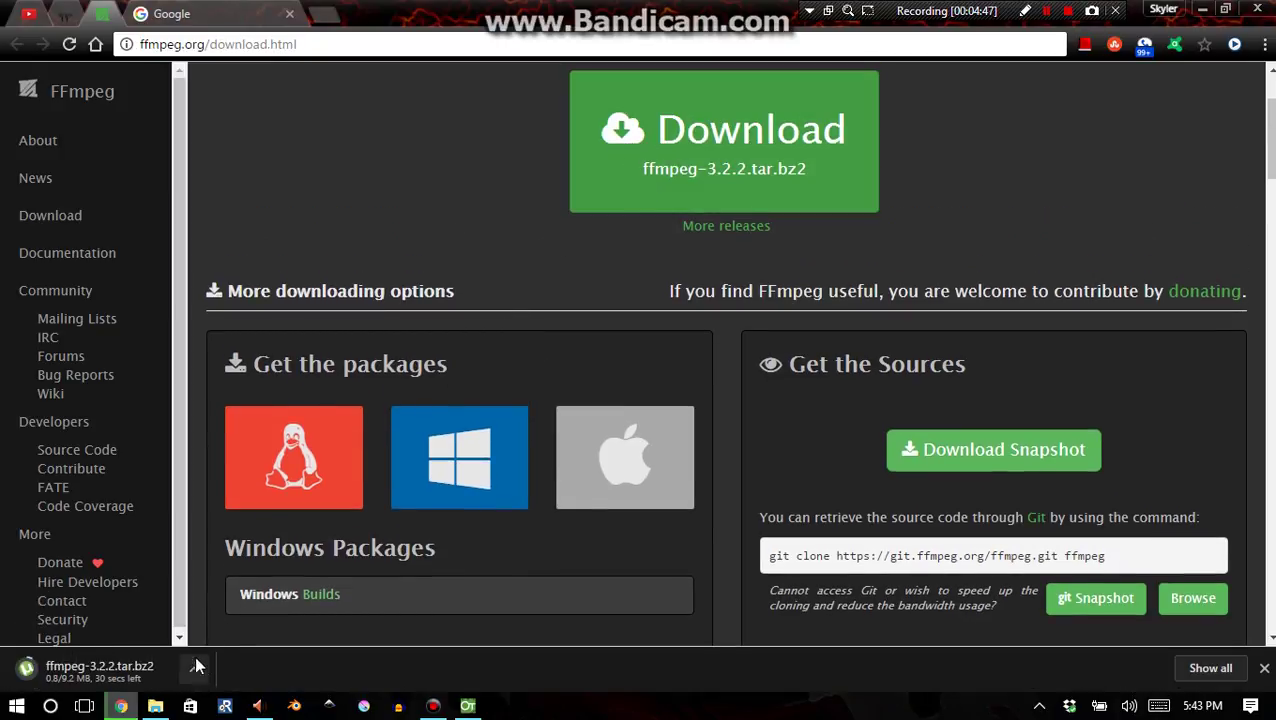
left_click(194, 668)
left_click(210, 640)
Jump to the Windows packages section listing Windows Builds.
scroll(347, 262, "up", 1)
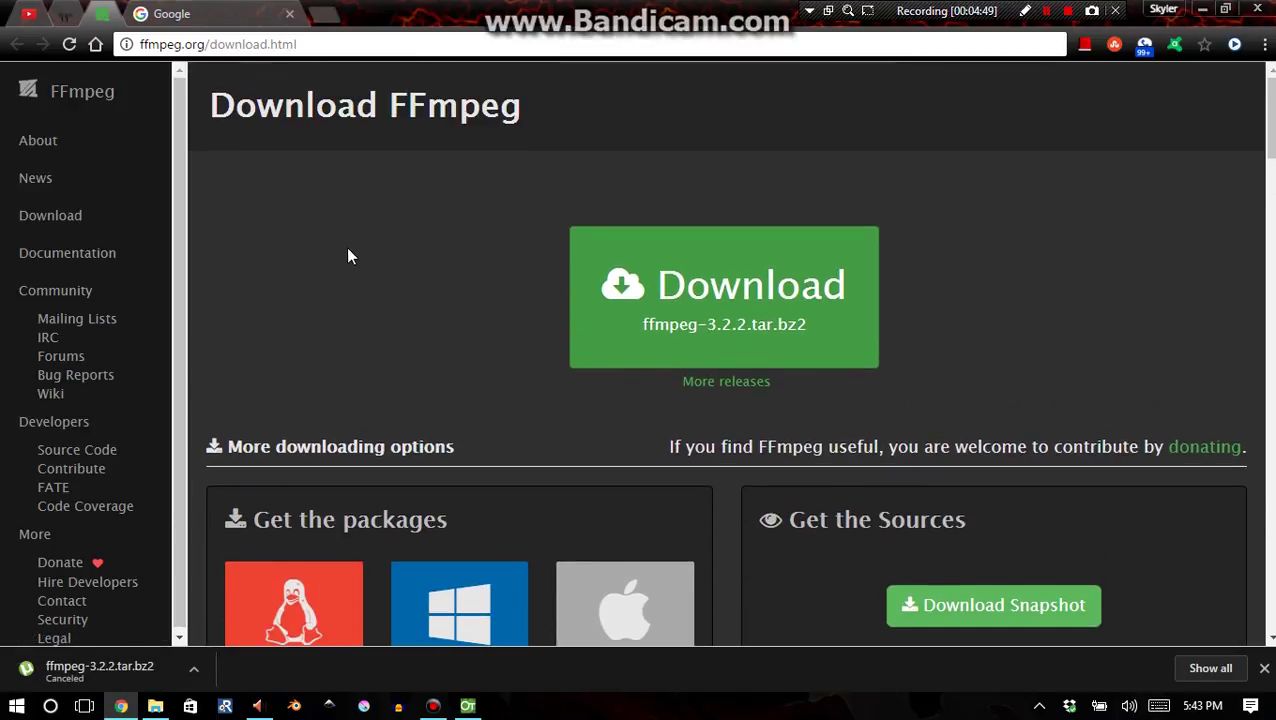
scroll(380, 280, "down", 1)
scroll(115, 91, "up", 1)
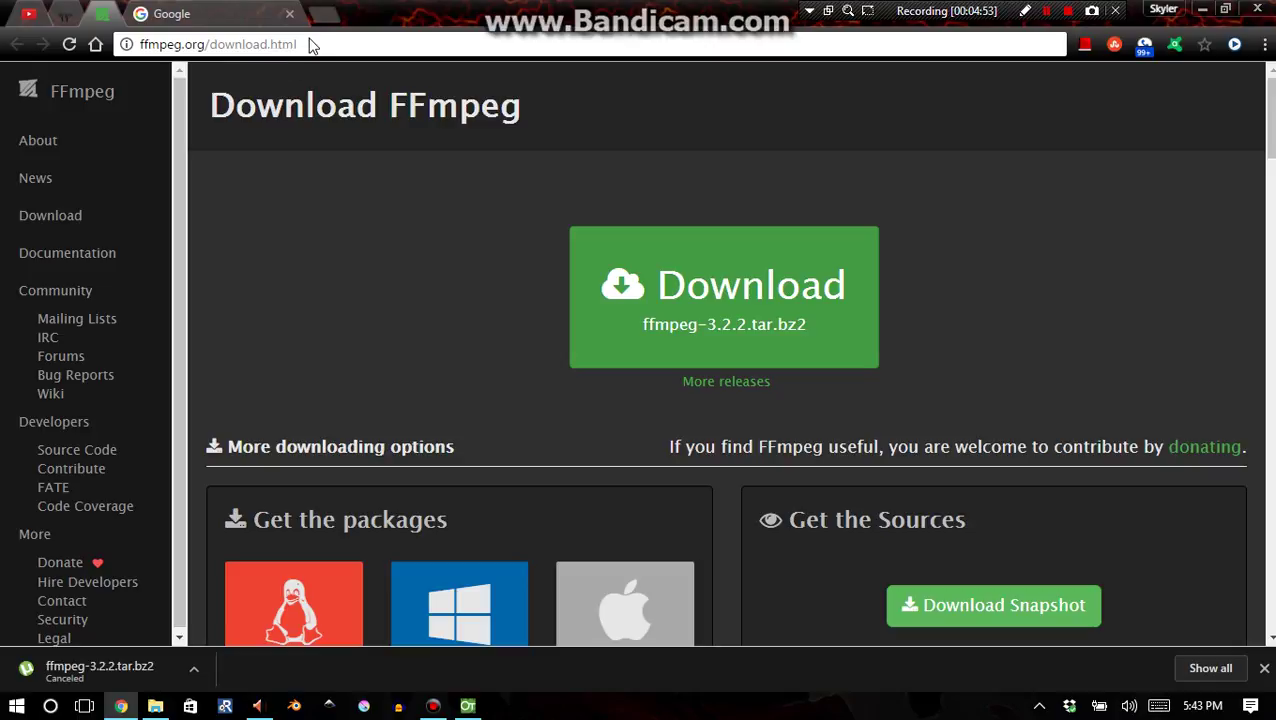
left_click_drag(312, 46, 126, 44)
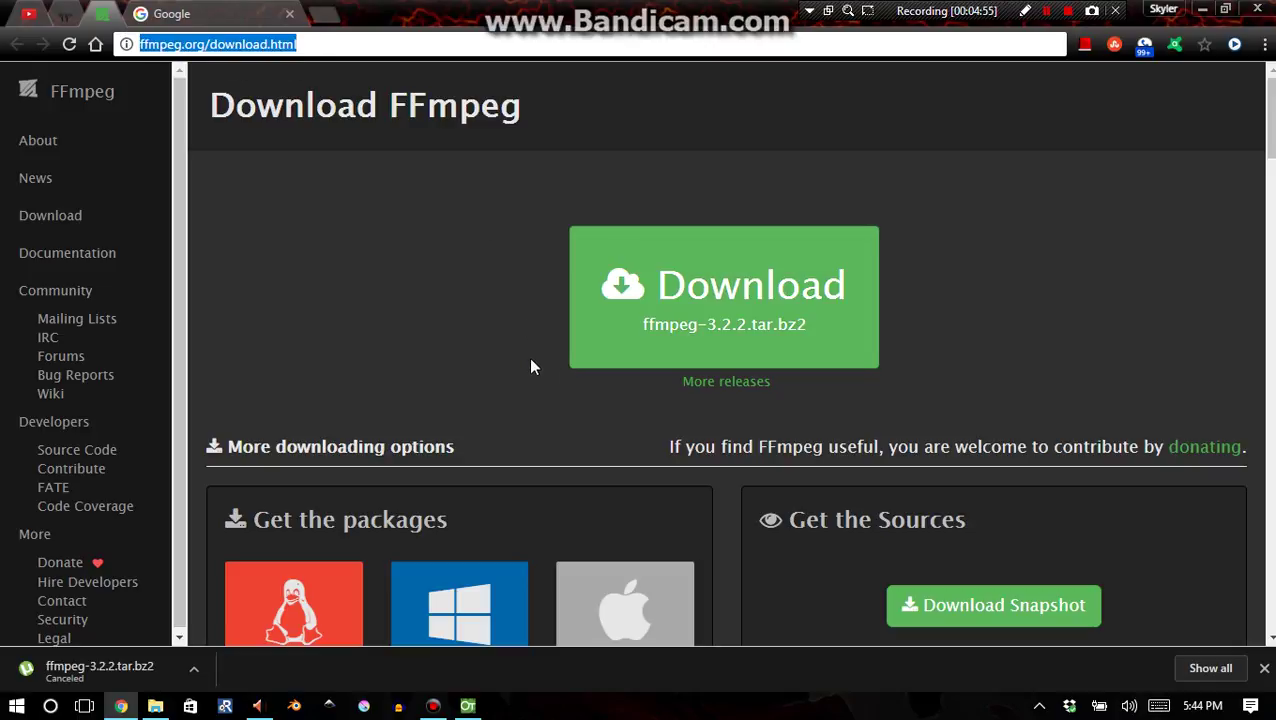
left_click(450, 370)
scroll(373, 319, "down", 1)
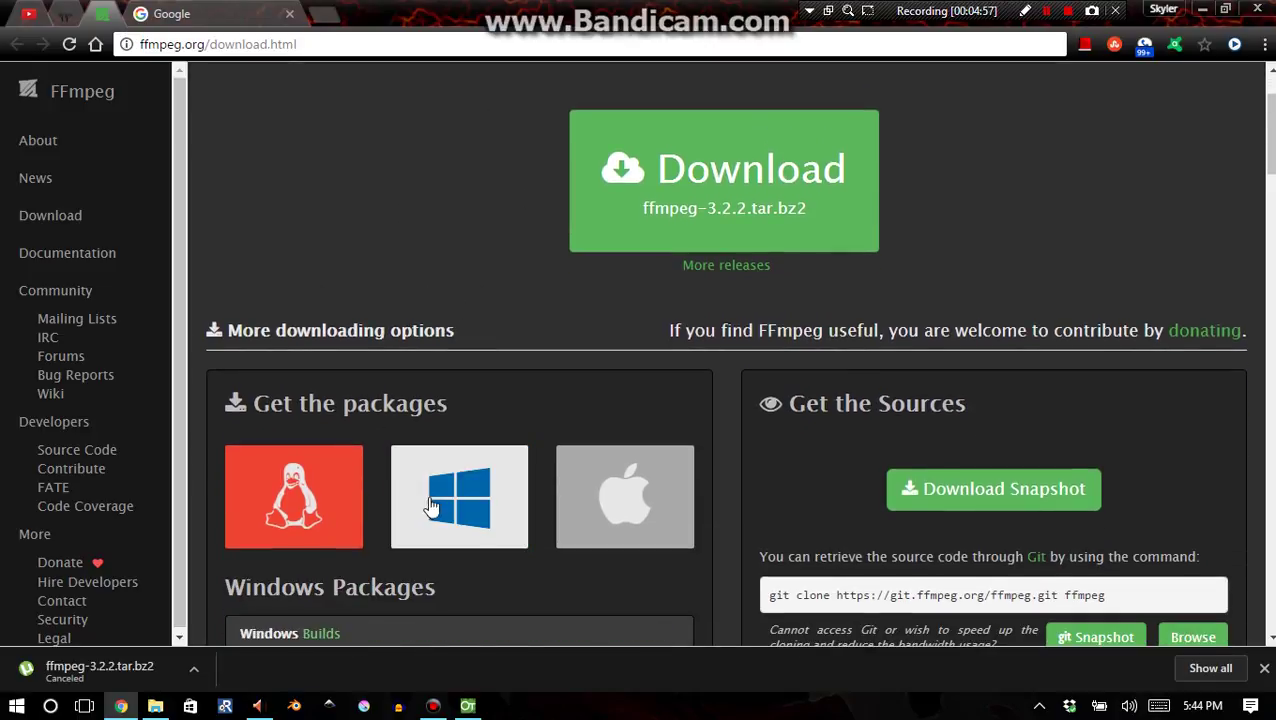
left_click(434, 510)
scroll(390, 520, "up", 1)
scroll(397, 497, "up", 2)
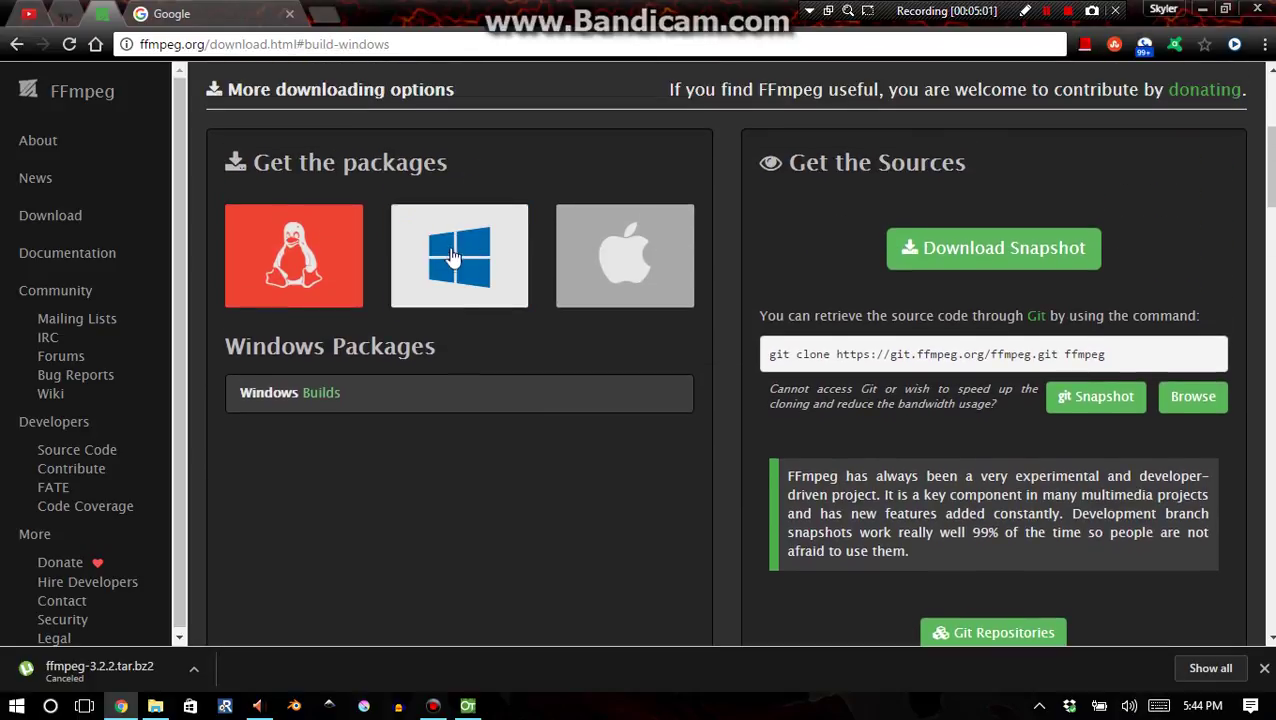
Follow the Windows Builds link to ffmpeg.zeranoe.com and scroll down its builds page.
left_click(321, 396)
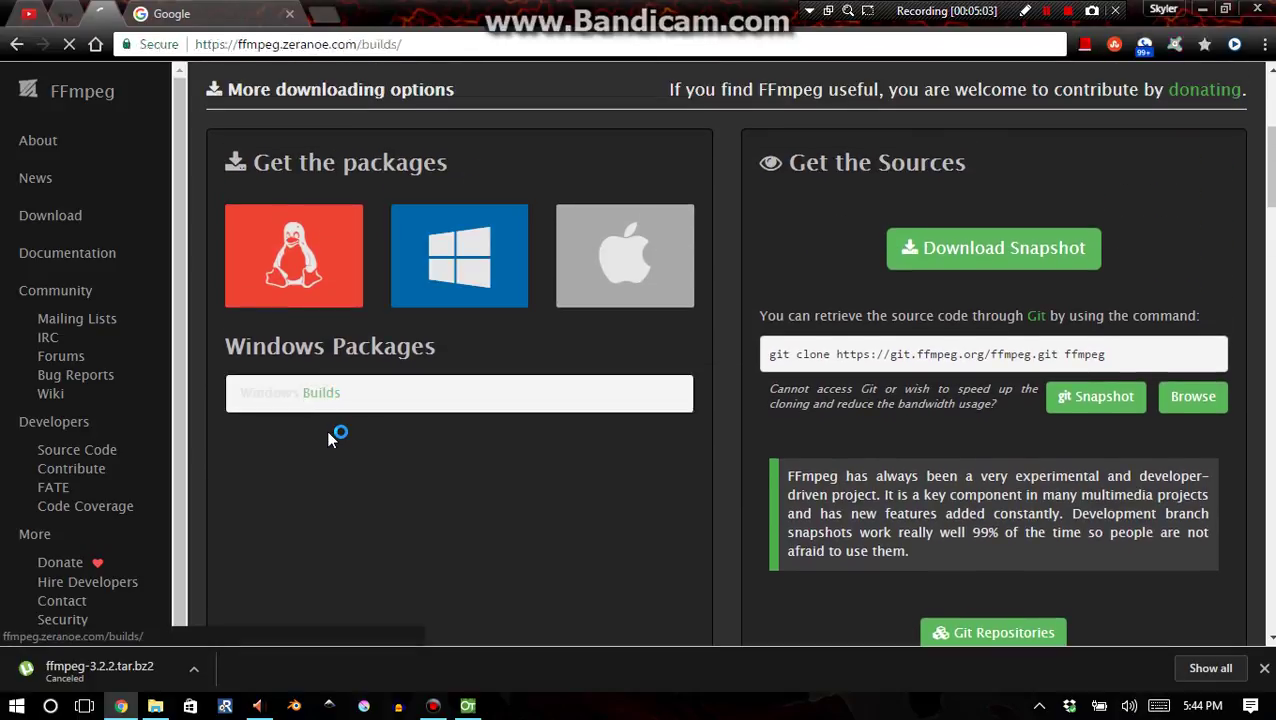
scroll(645, 462, "down", 1)
scroll(645, 462, "down", 1)
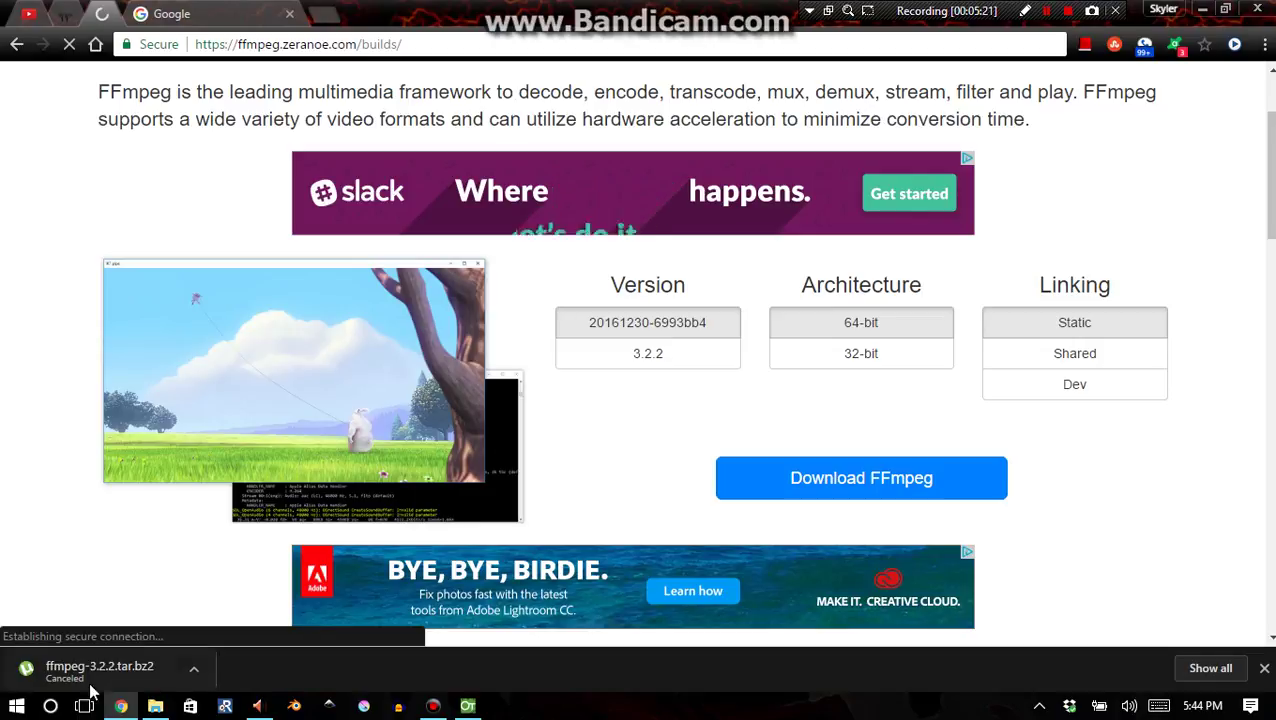
left_click(50, 706)
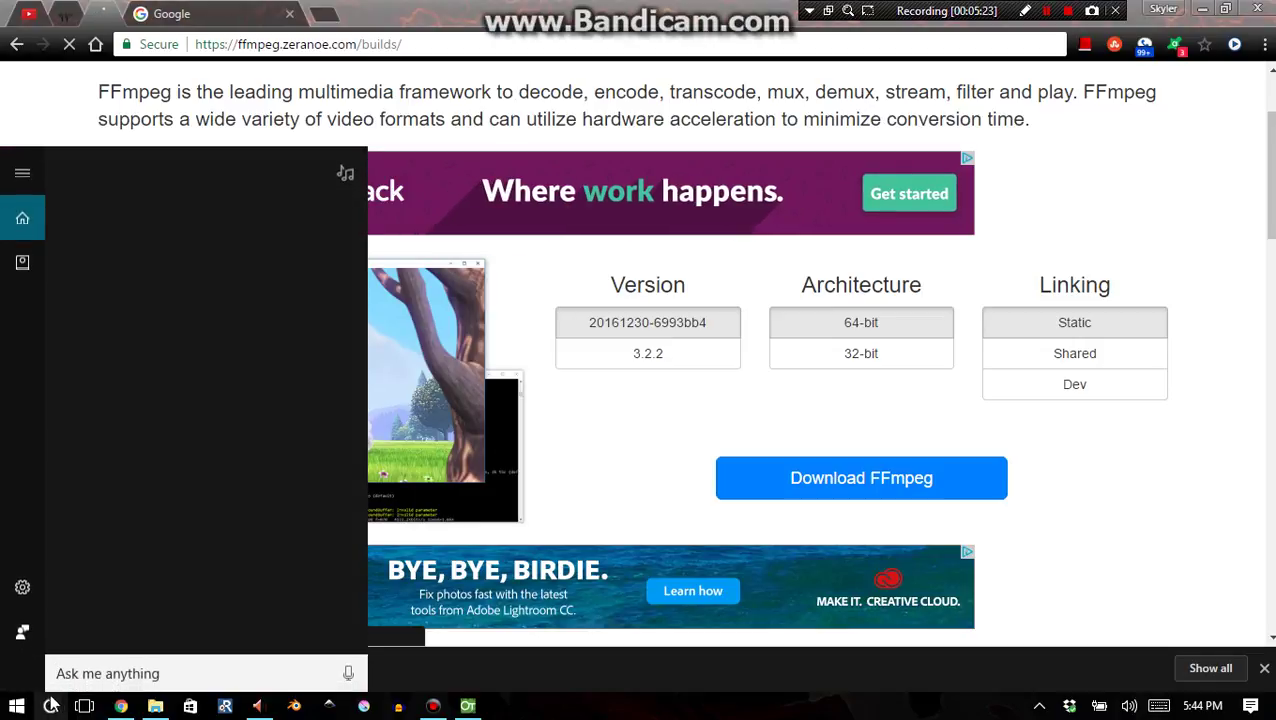
type("m")
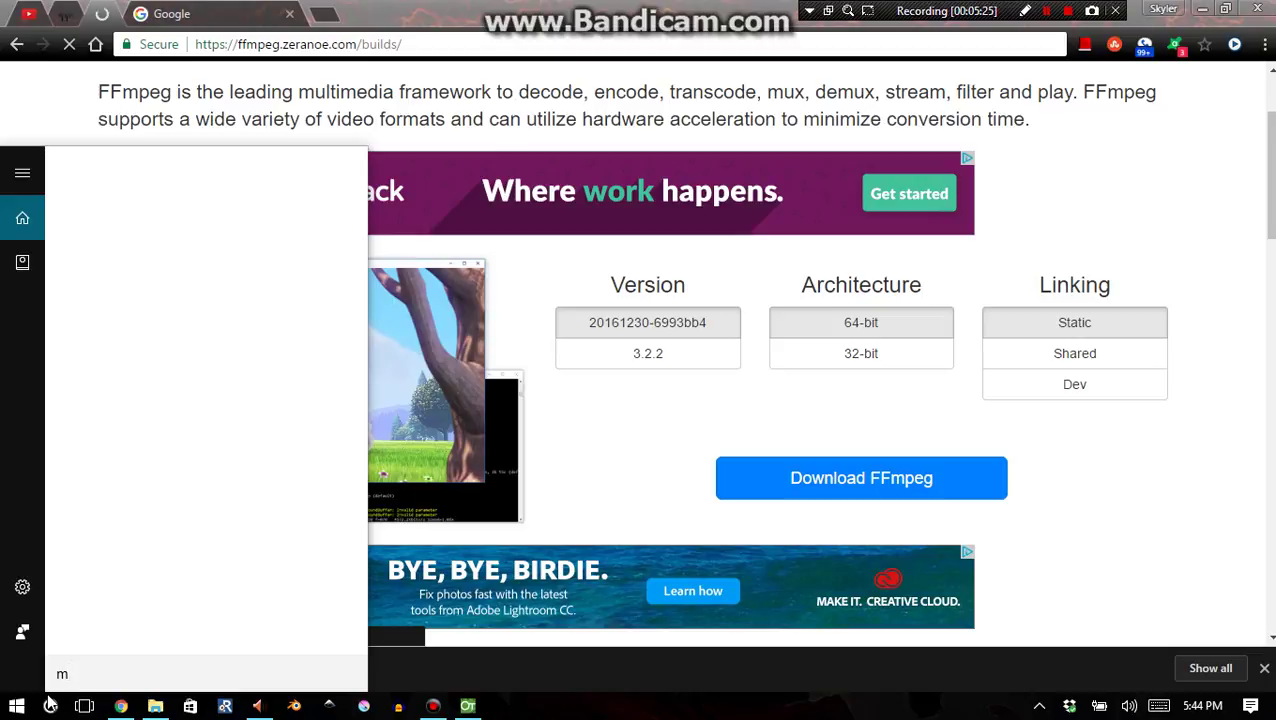
type("y computer")
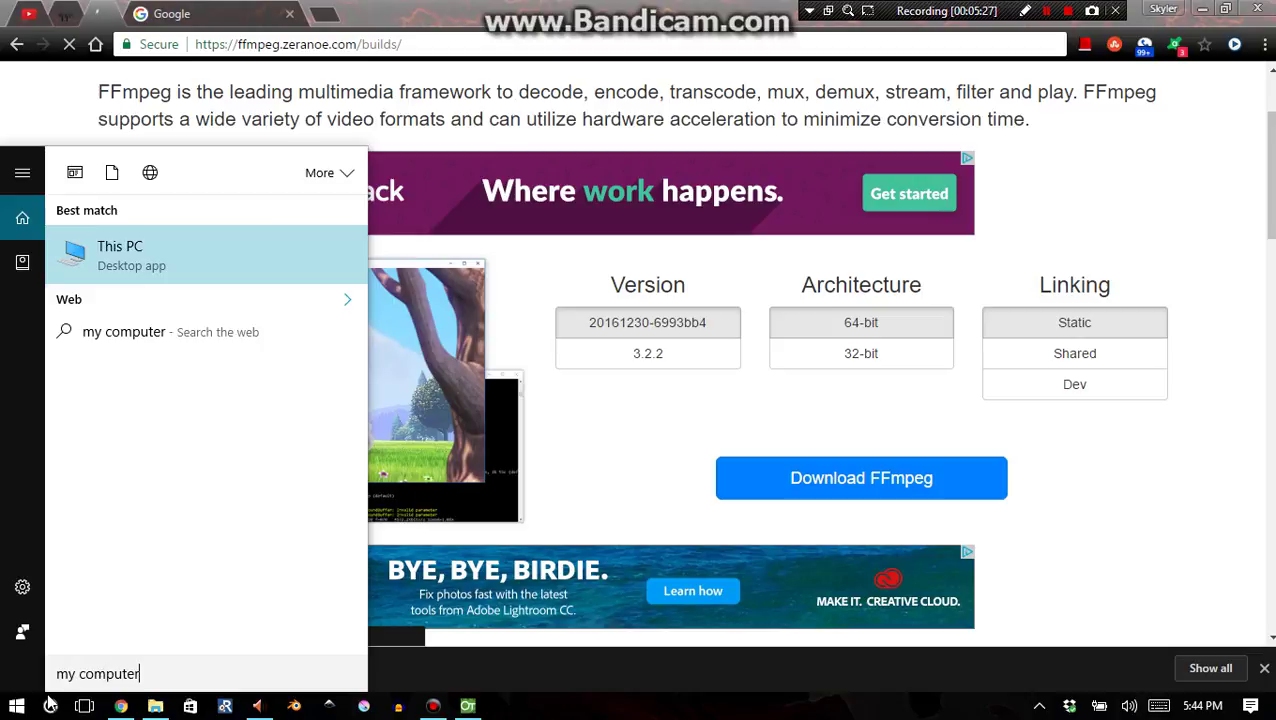
left_click(218, 148)
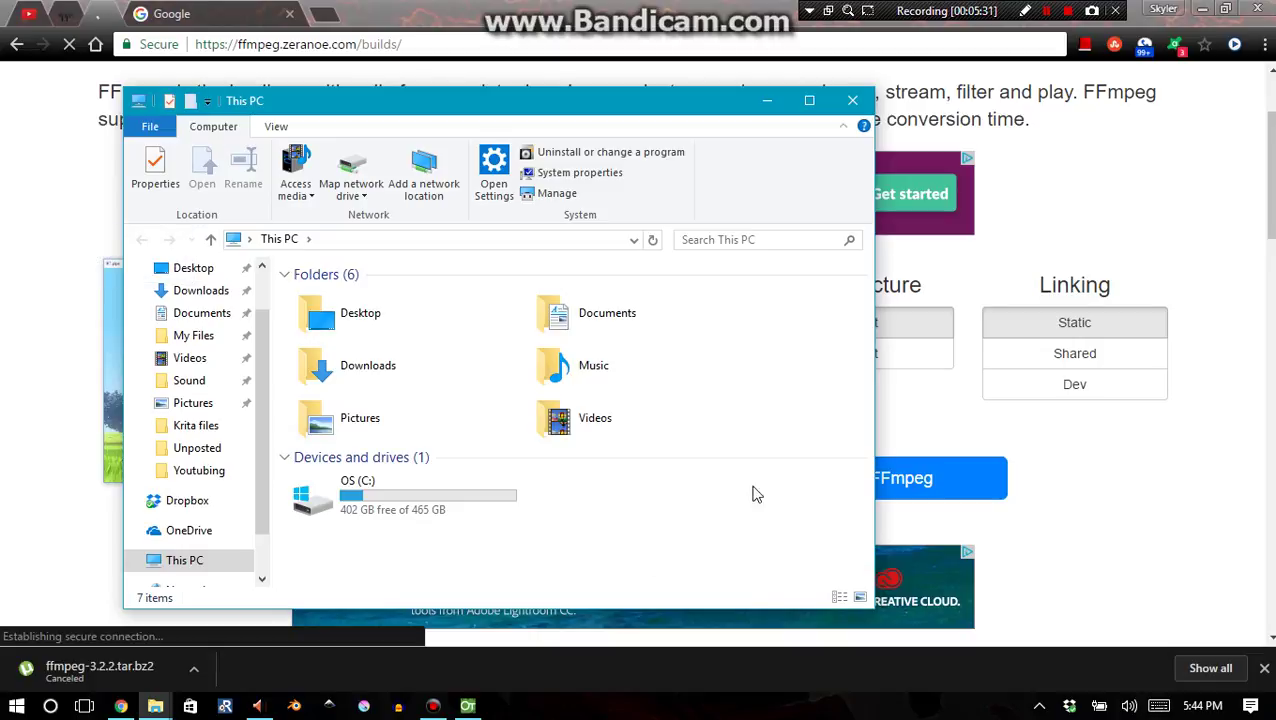
left_click(715, 470)
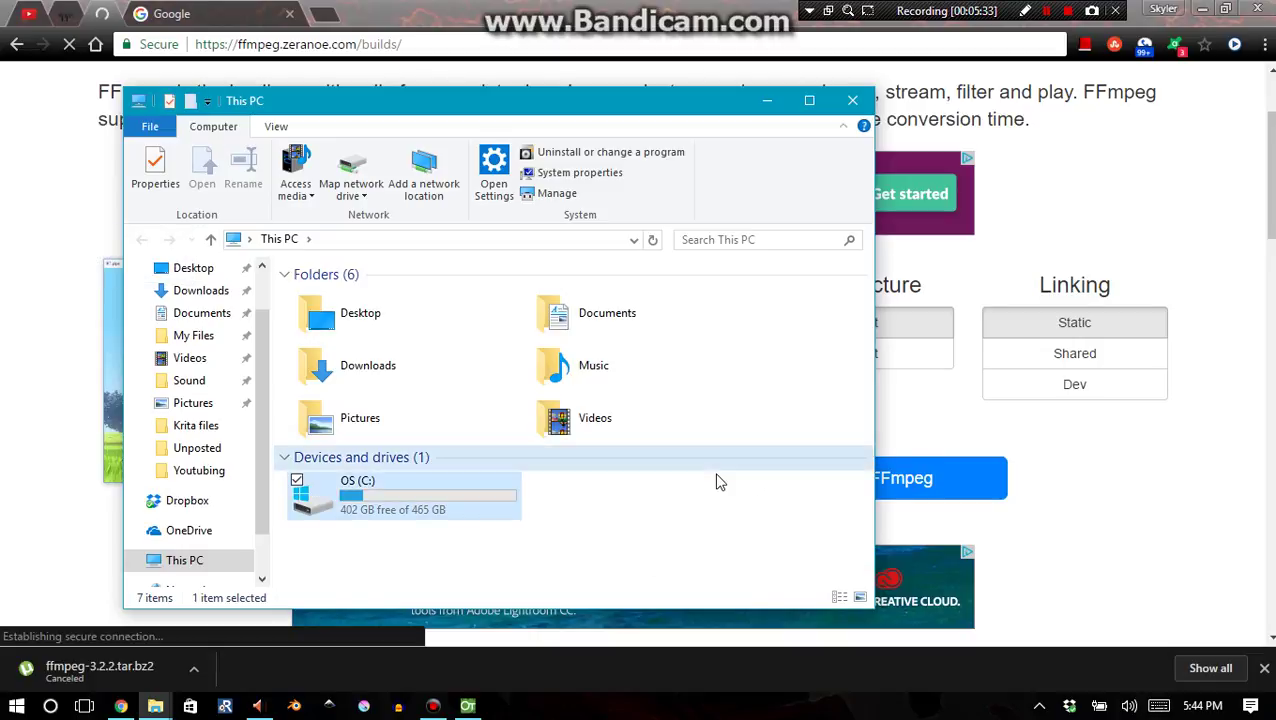
right_click(715, 470)
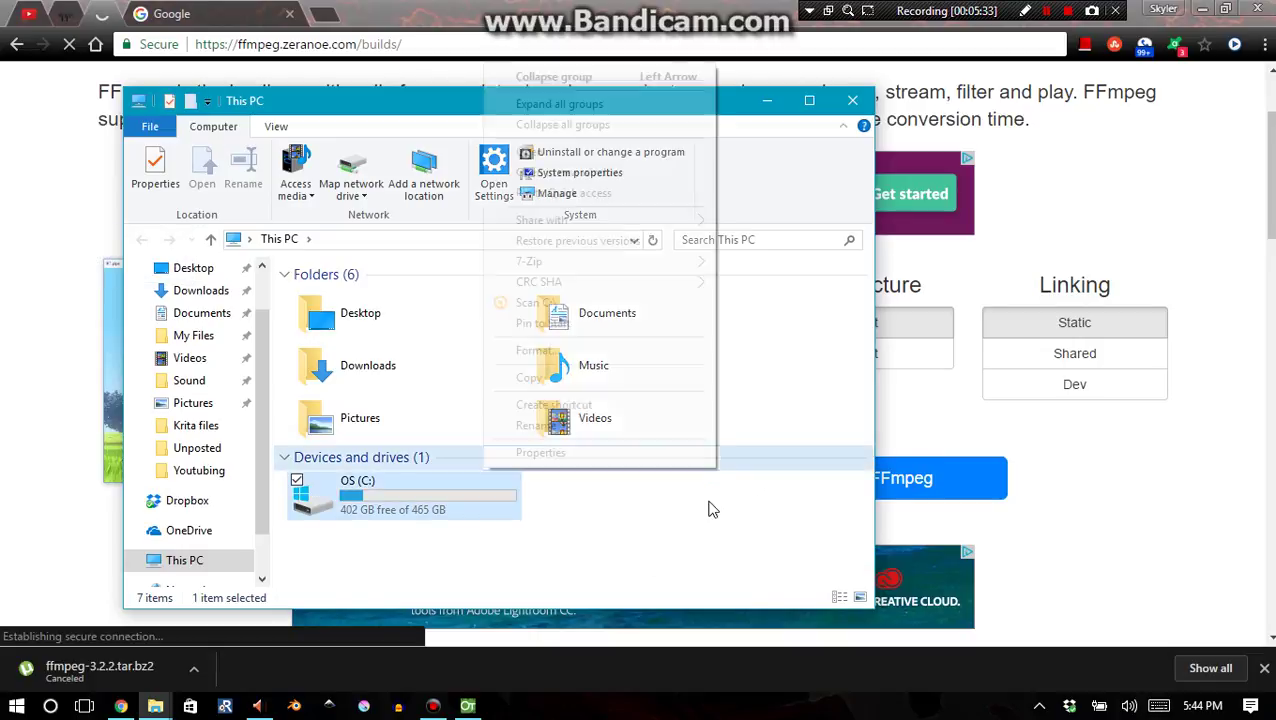
left_click(556, 455)
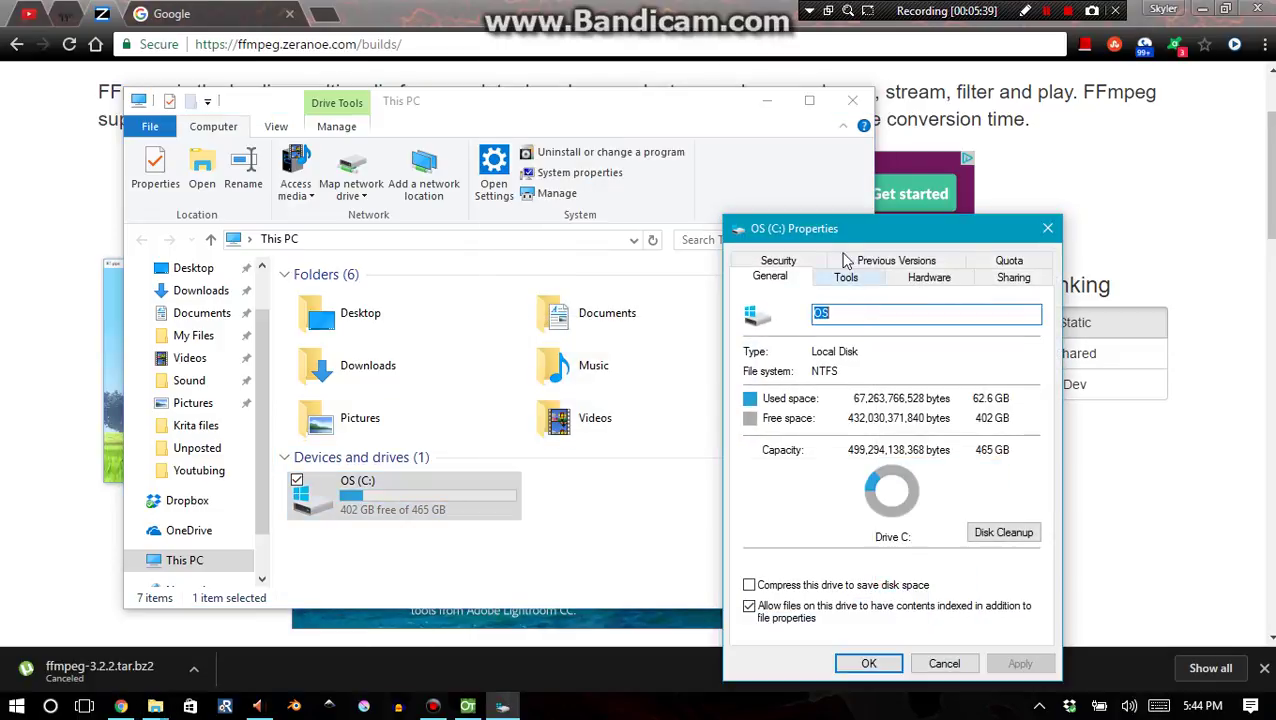
left_click_drag(815, 230, 717, 170)
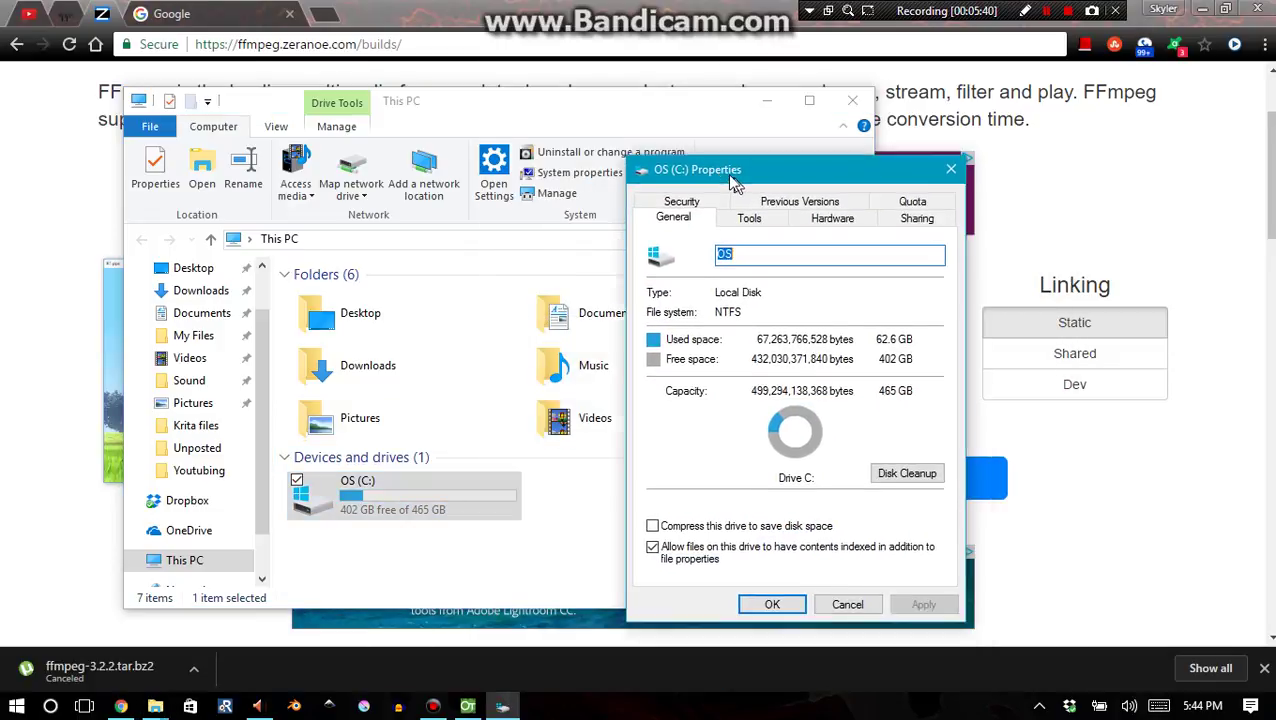
left_click(950, 168)
right_click(673, 522)
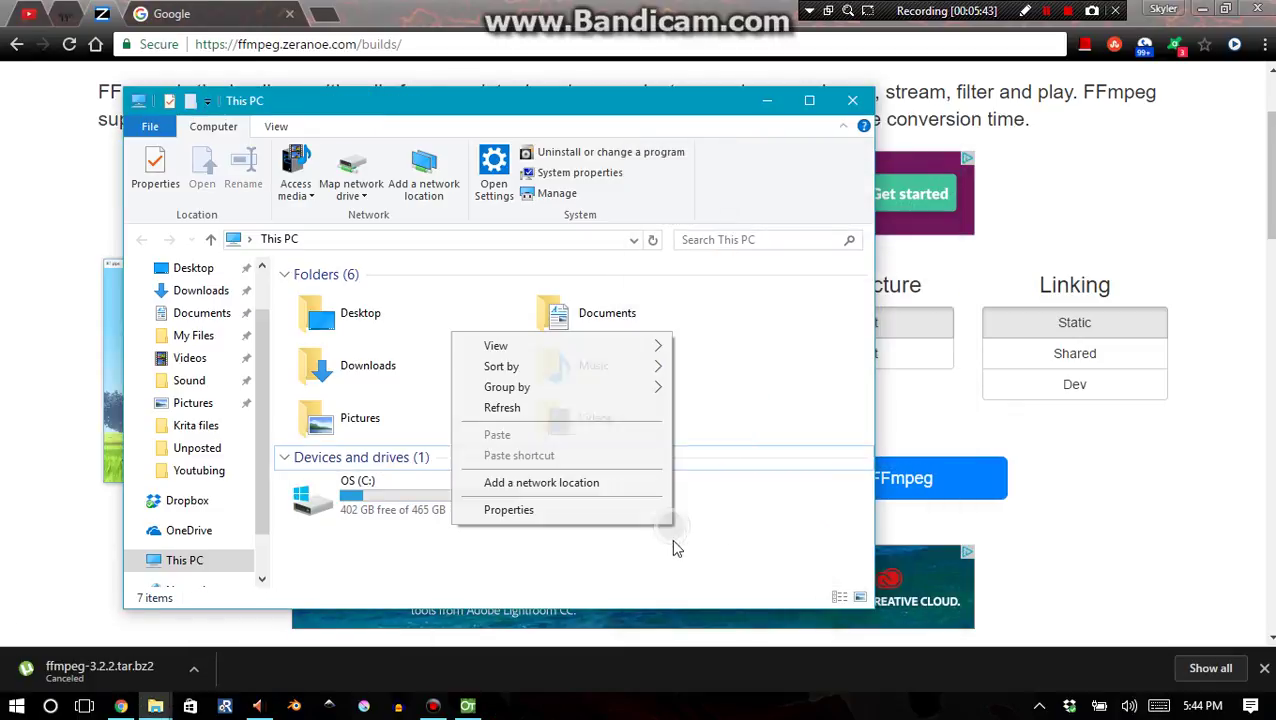
left_click(603, 512)
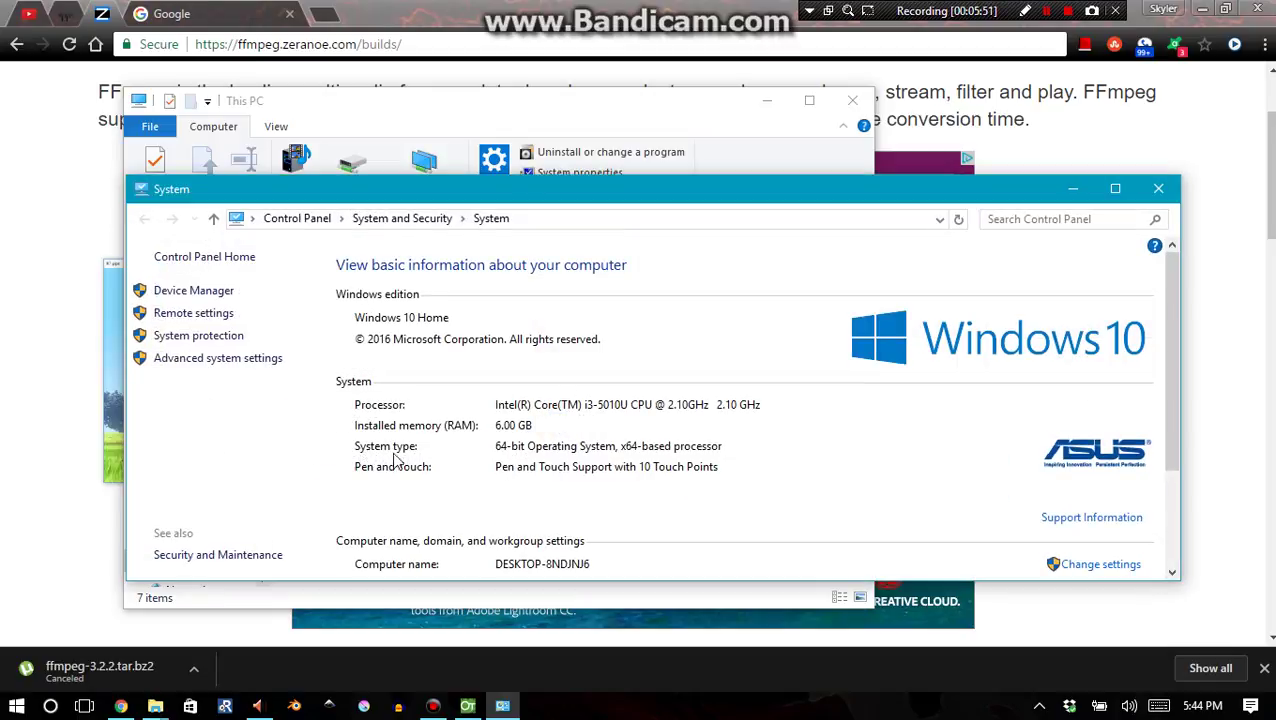
left_click(1158, 188)
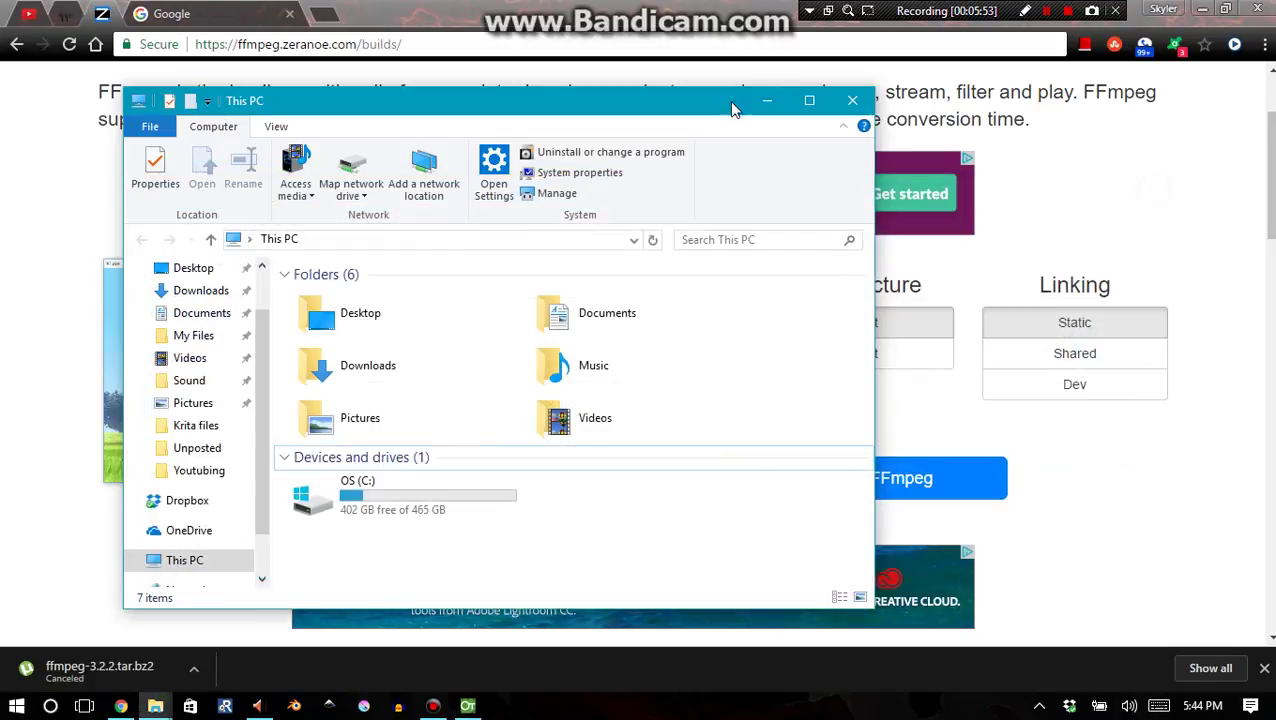
left_click(853, 102)
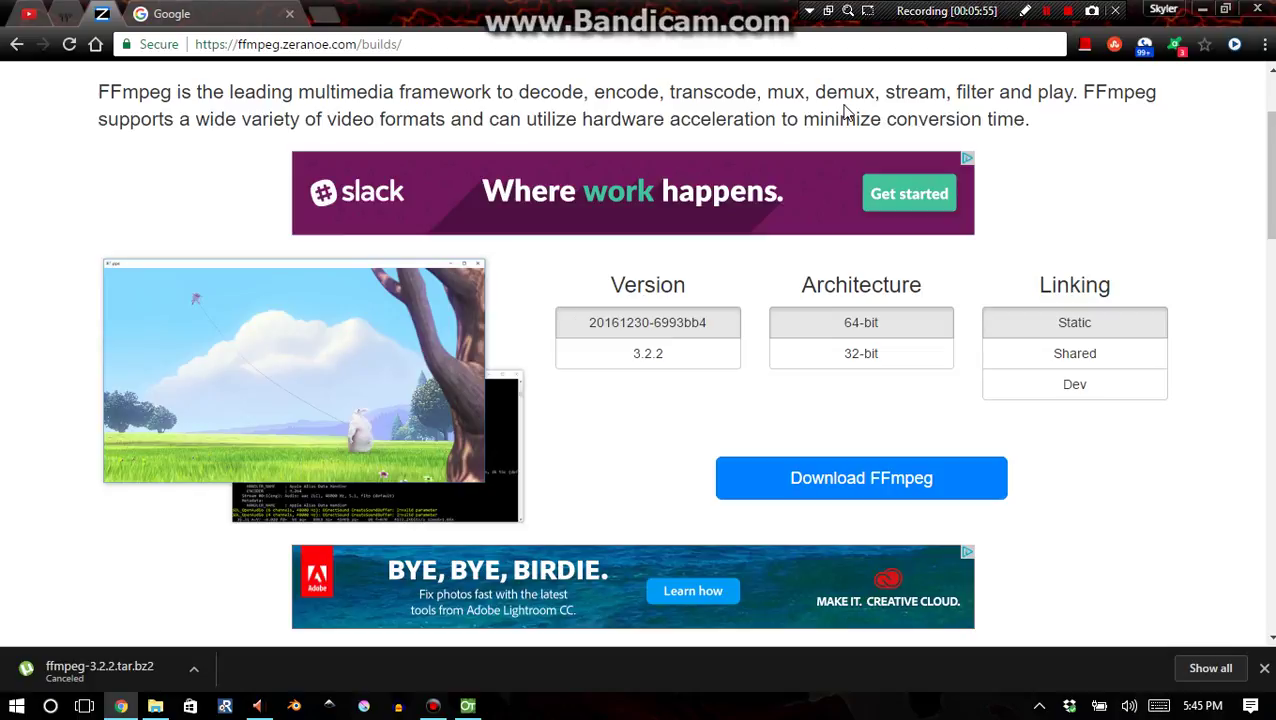
left_click(840, 326)
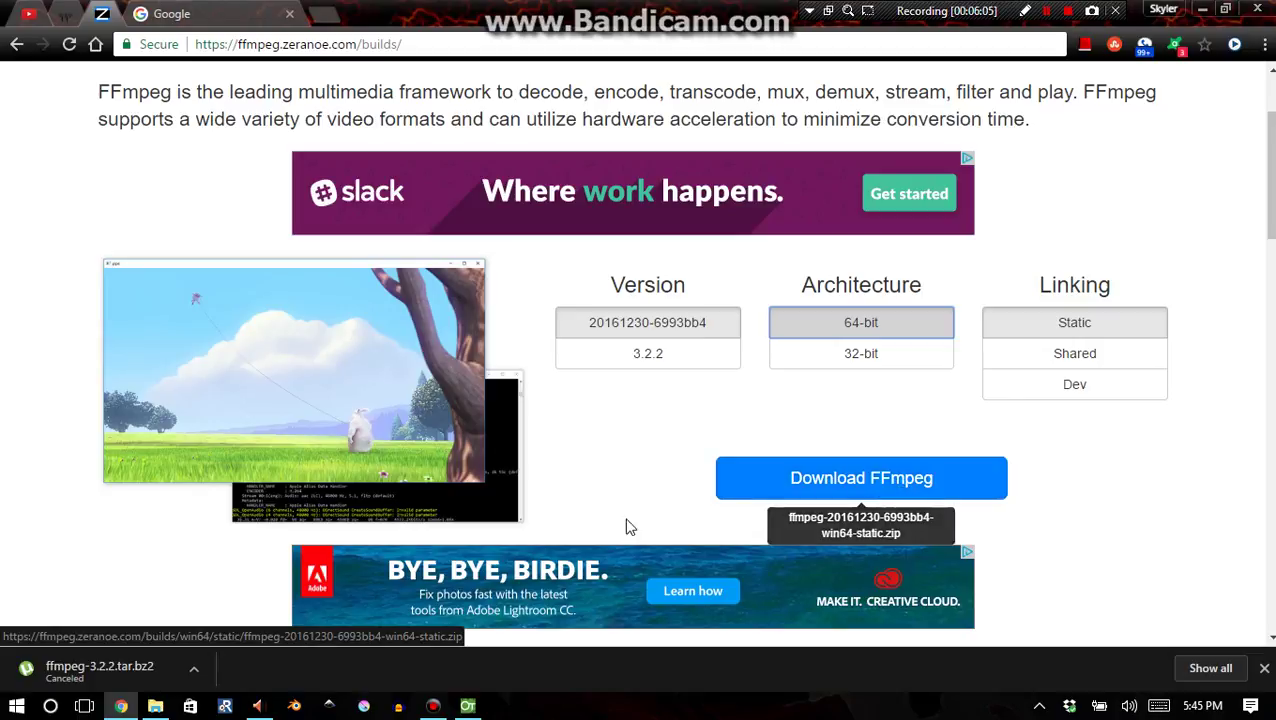
Close the old My Files window and open a fresh File Explorer window.
left_click(120, 706)
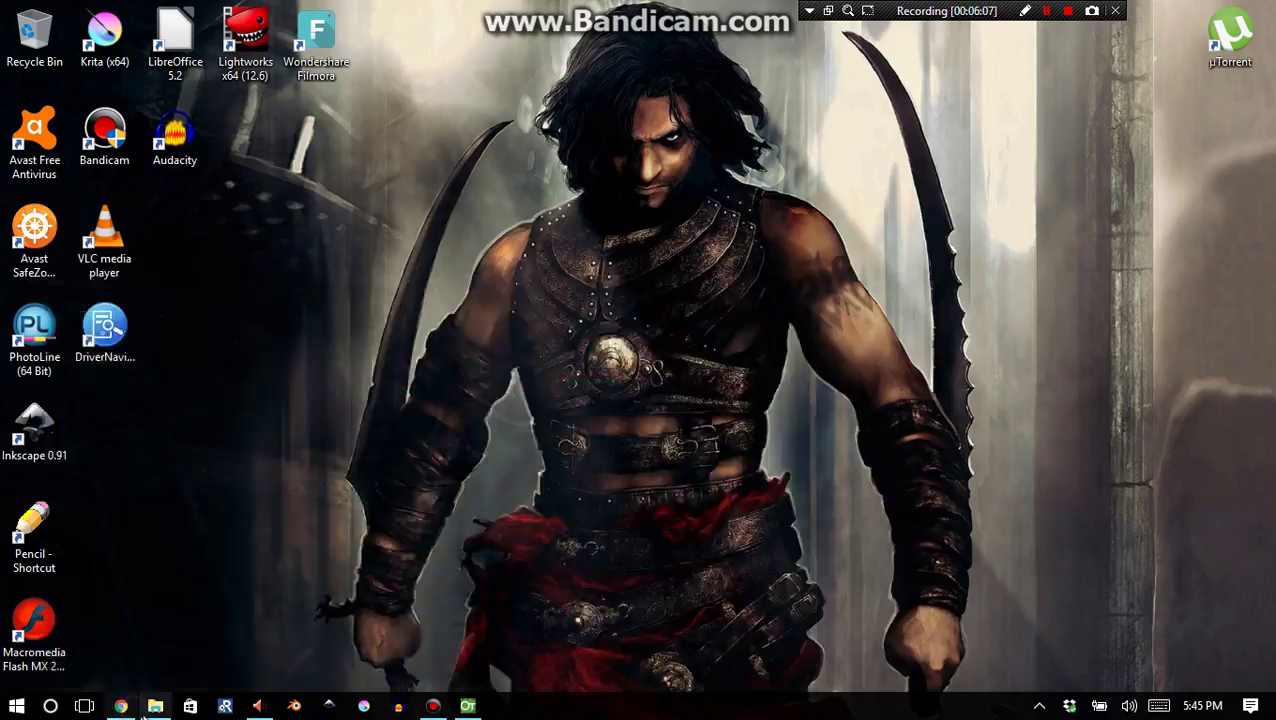
left_click(155, 706)
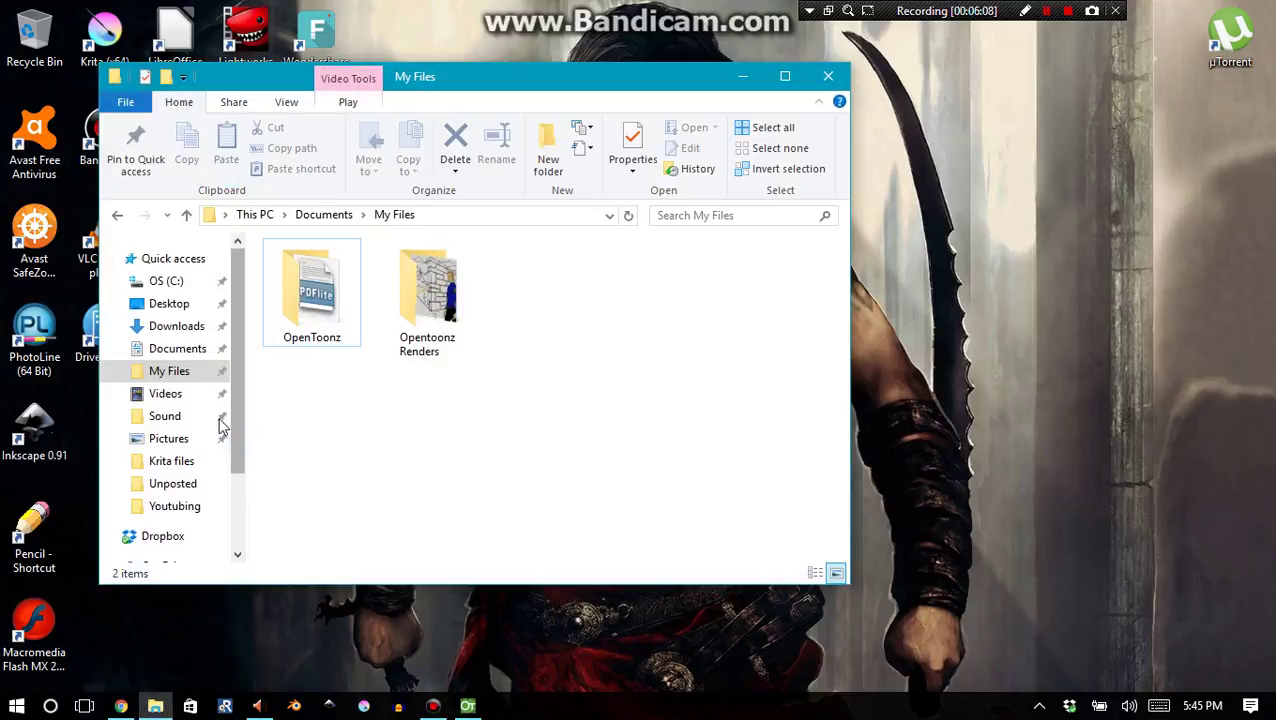
left_click(157, 706)
left_click(157, 706)
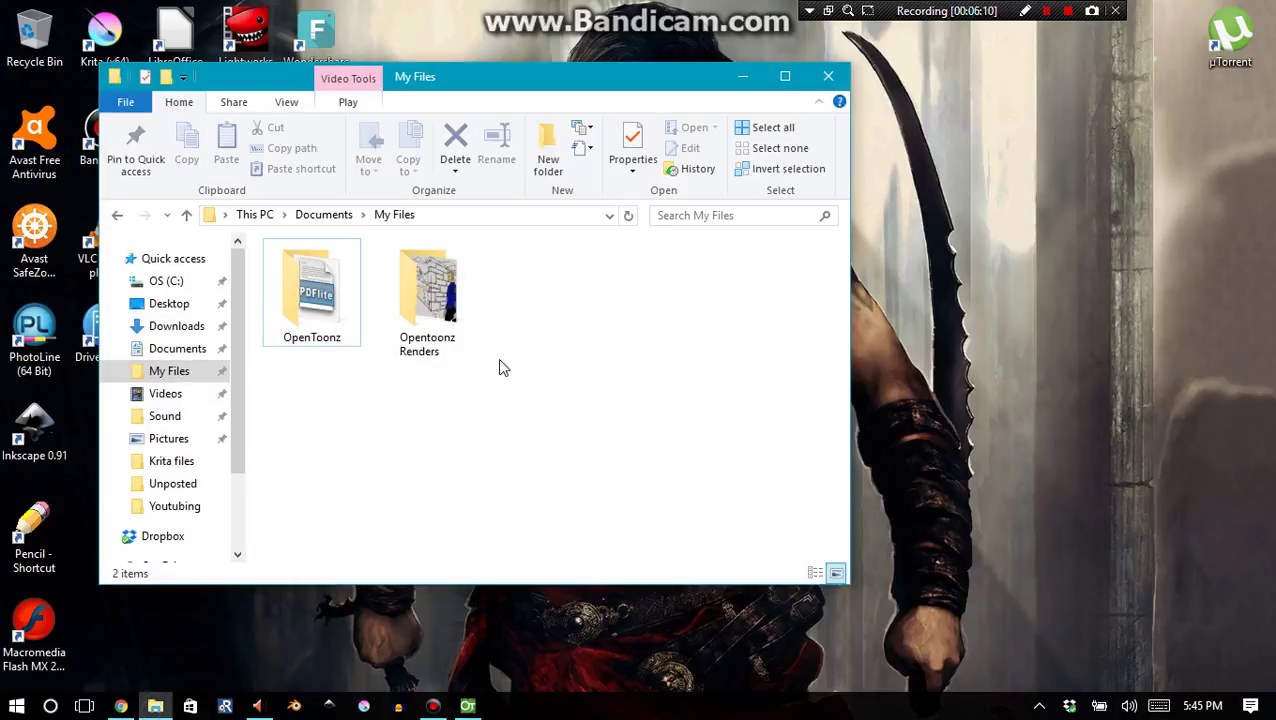
left_click(826, 74)
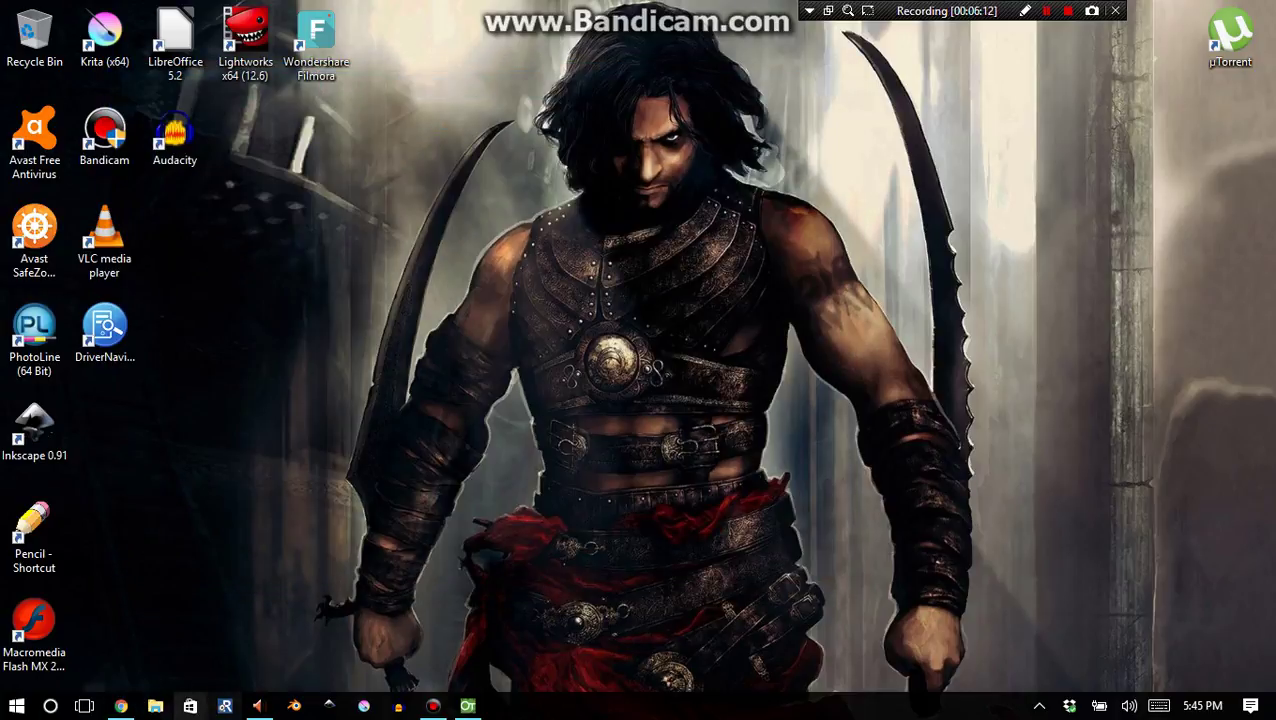
left_click(155, 706)
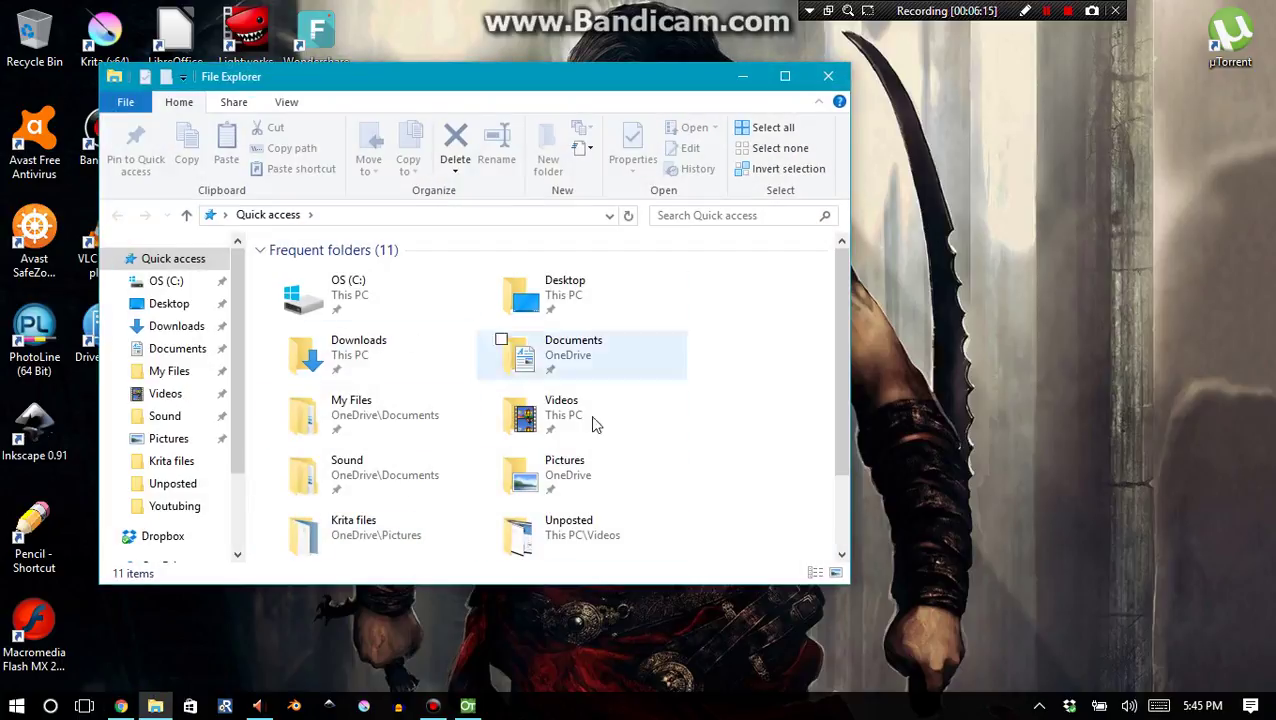
left_click(172, 328)
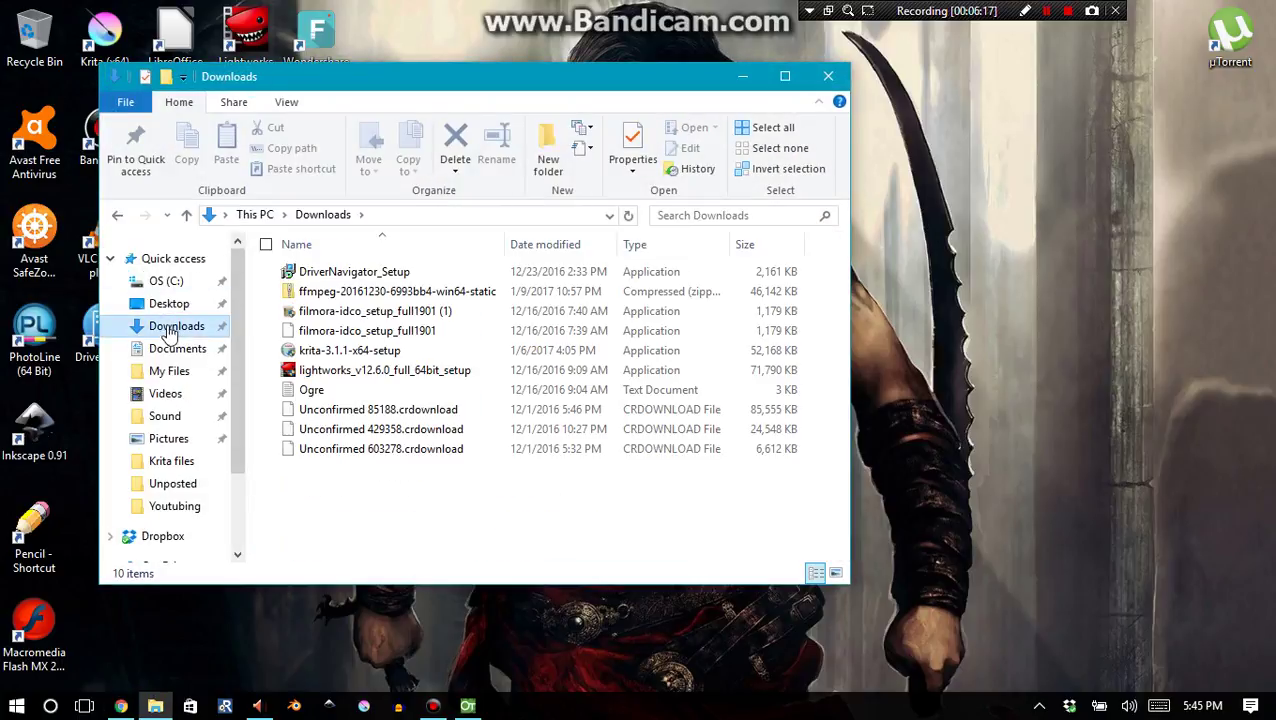
left_click(318, 294)
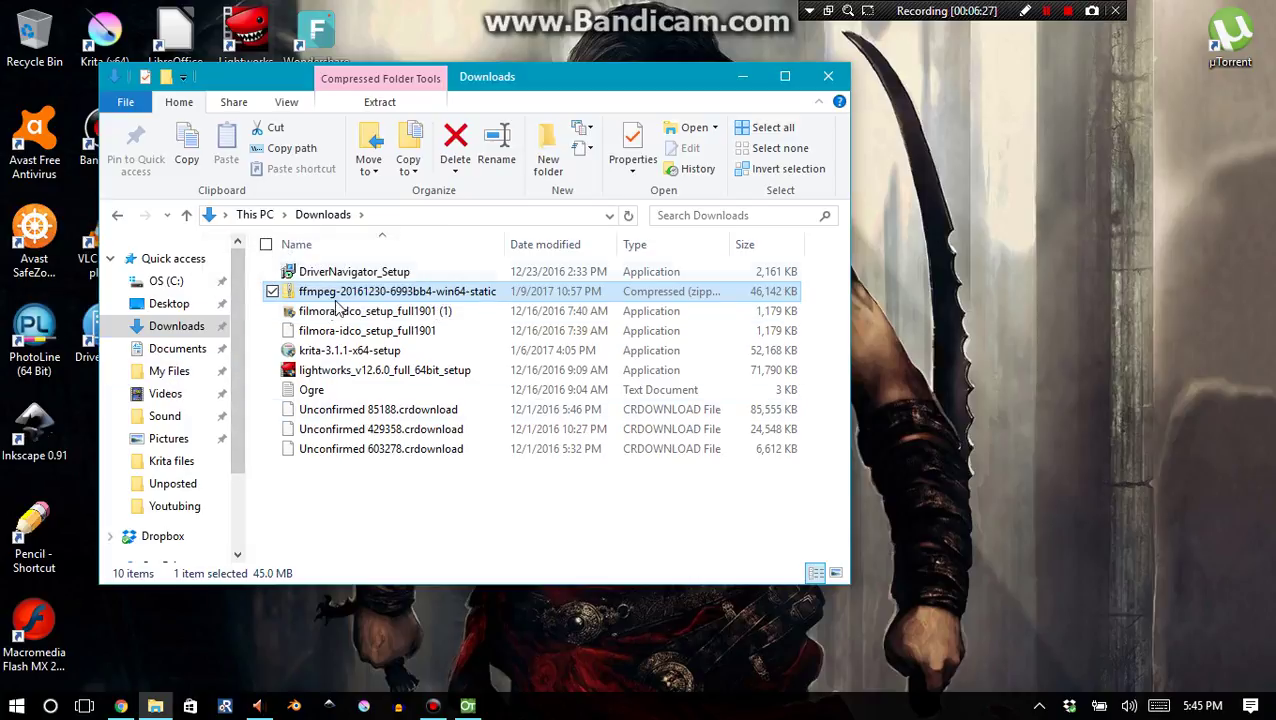
left_click(170, 371)
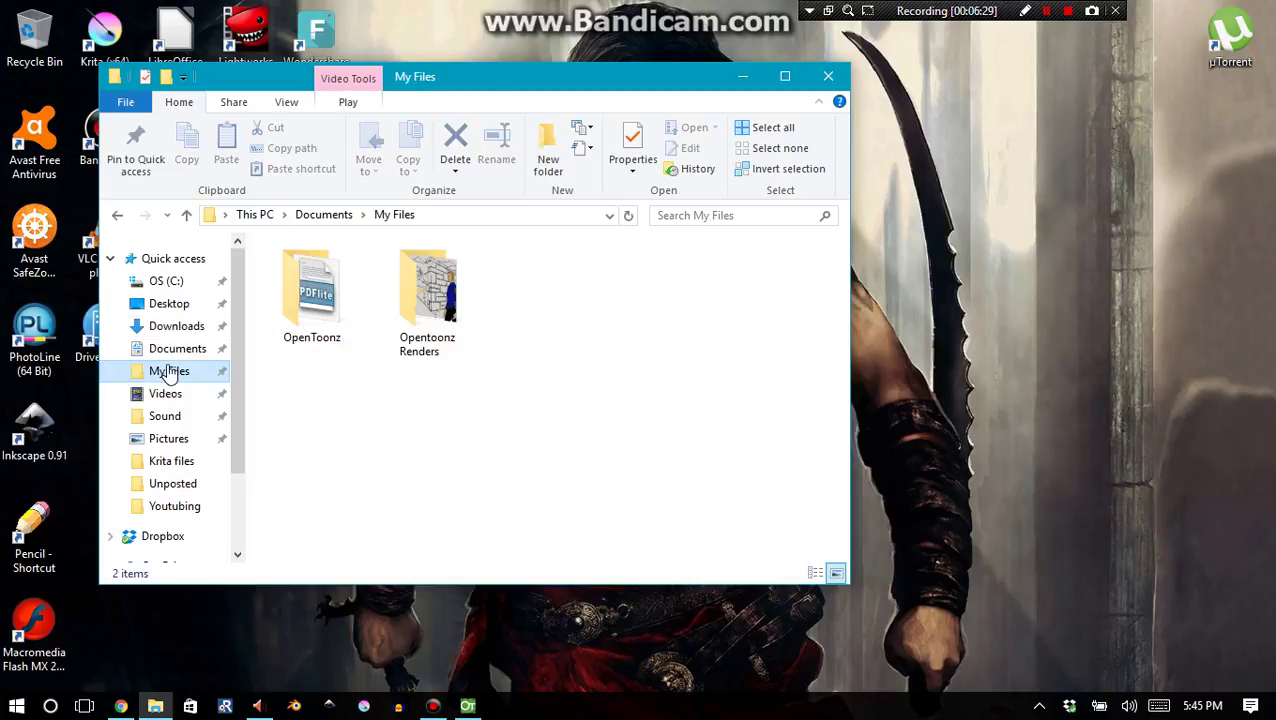
left_click(167, 357)
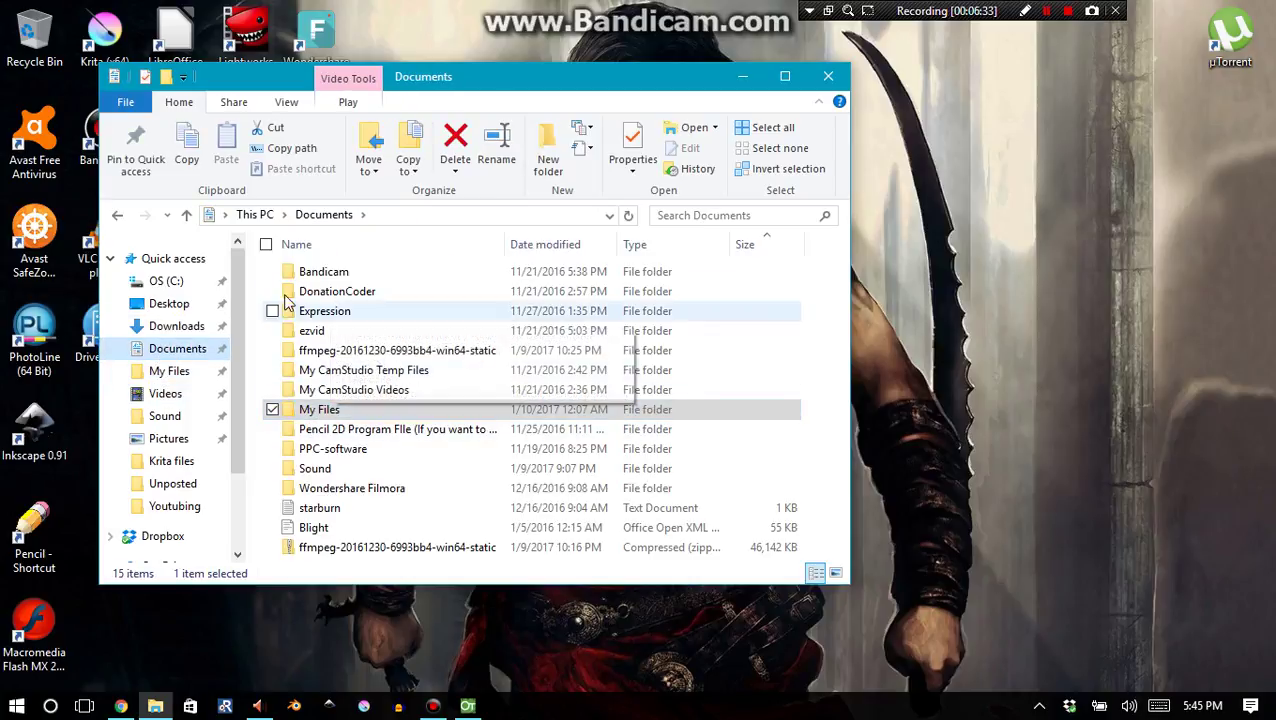
left_click(393, 556)
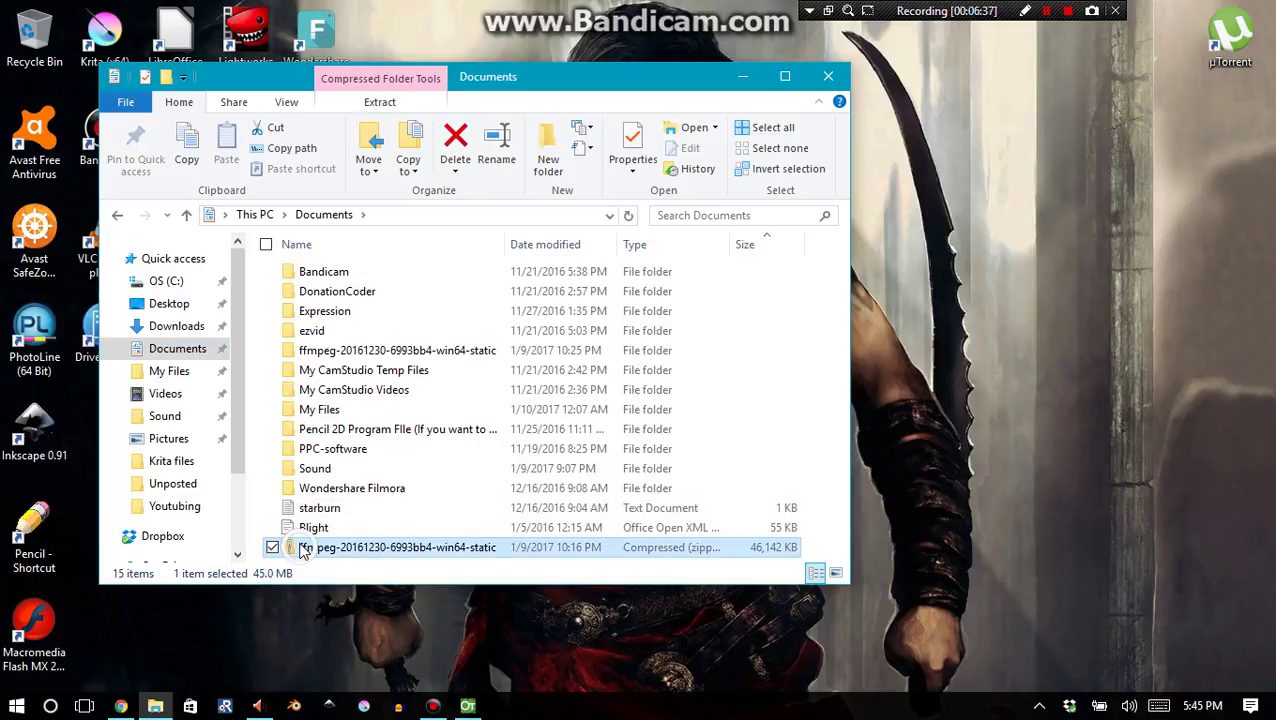
Open the extracted ffmpeg folder and its bin subfolder.
right_click(305, 550)
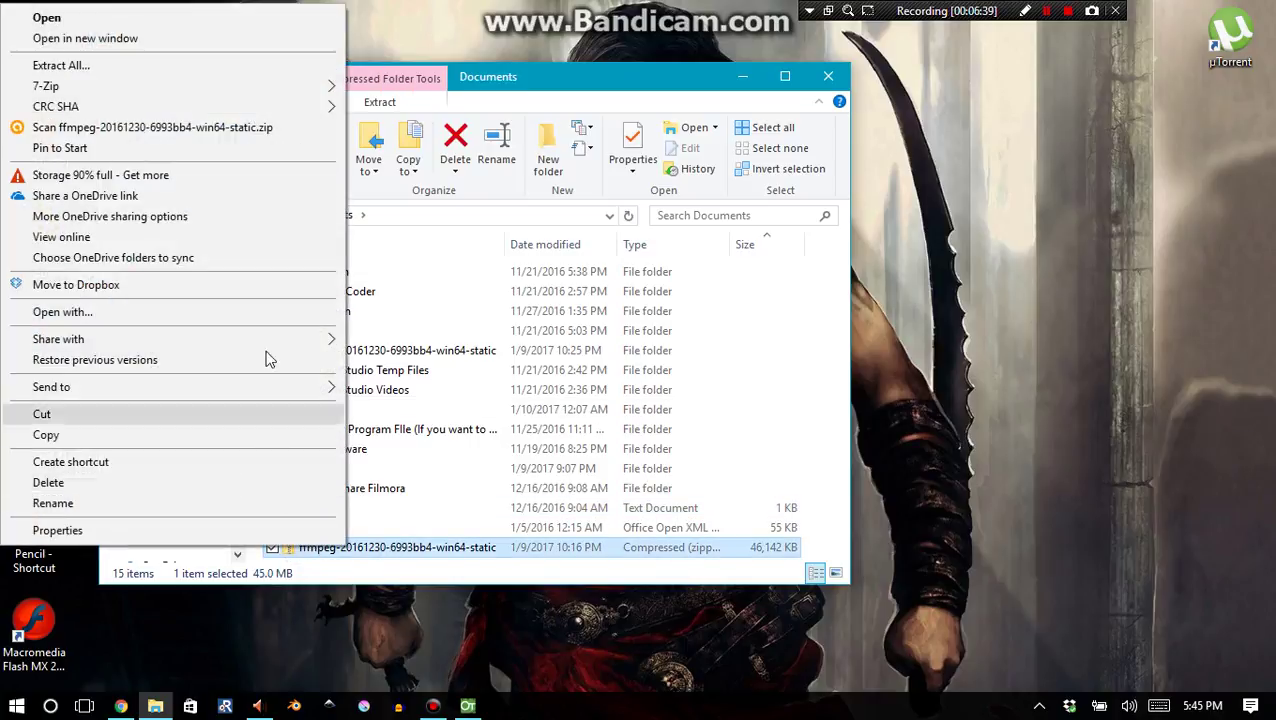
left_click(583, 78)
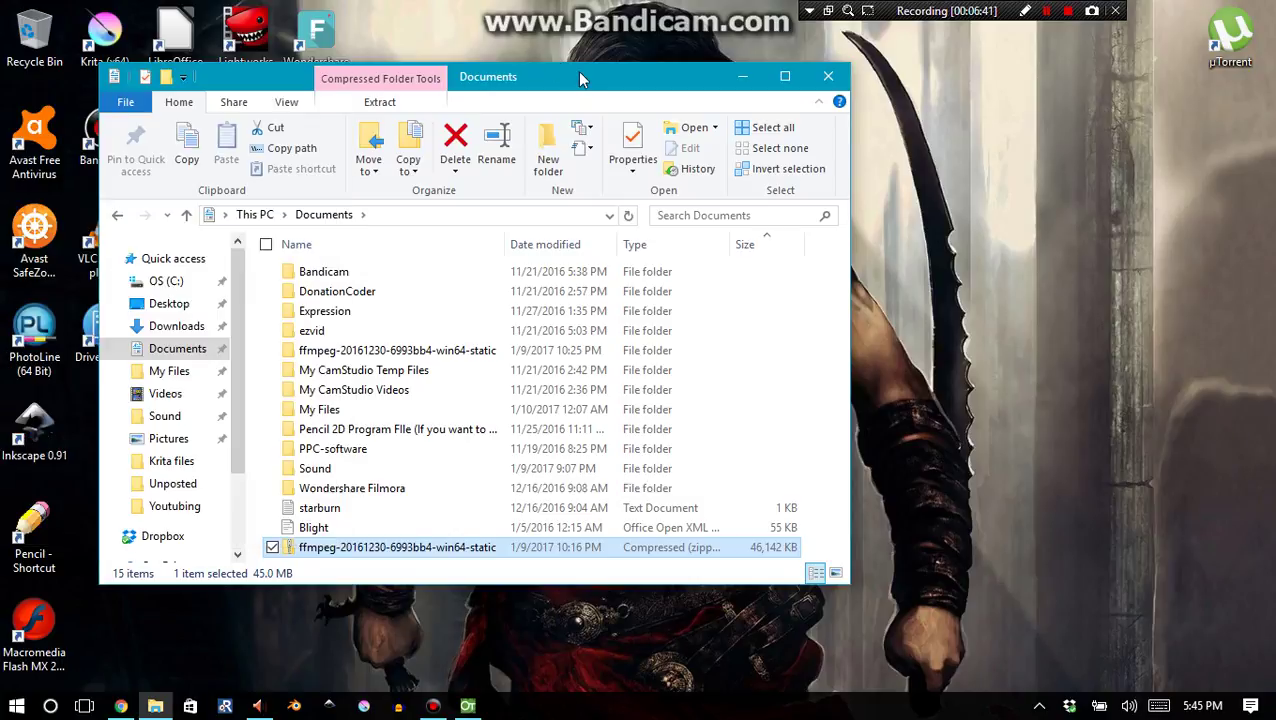
left_click(391, 352)
double_click(366, 354)
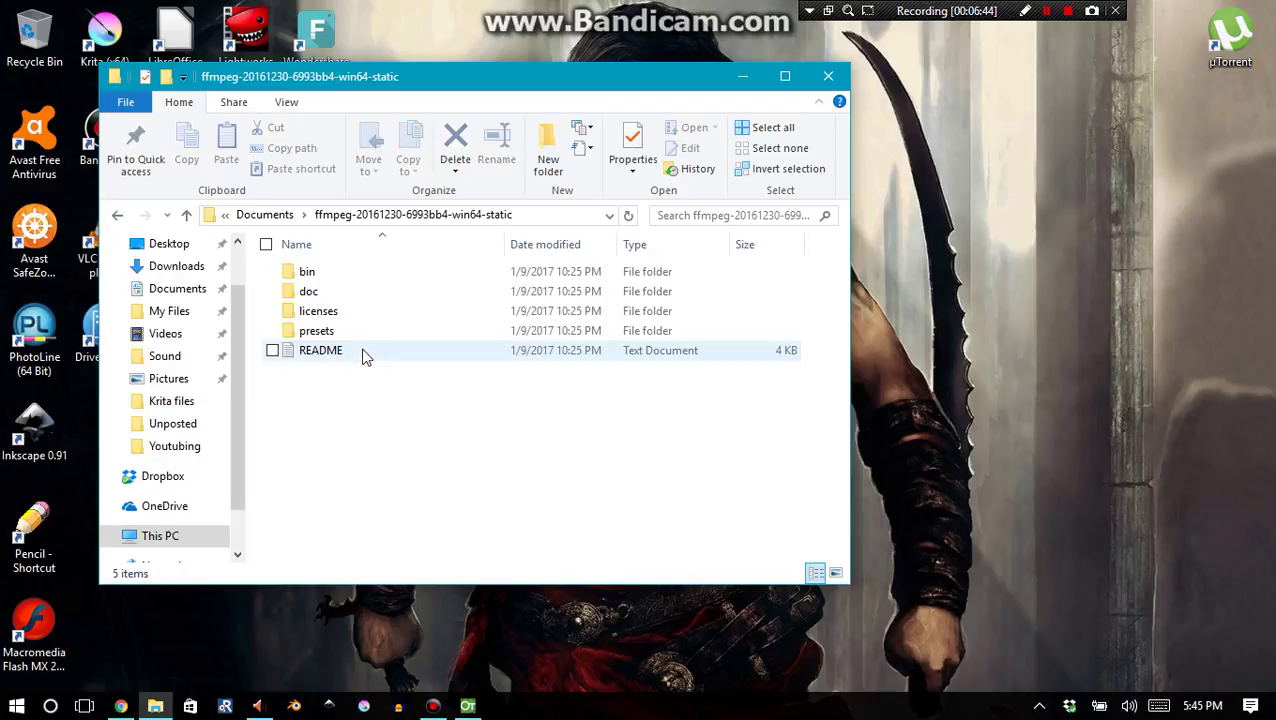
double_click(307, 274)
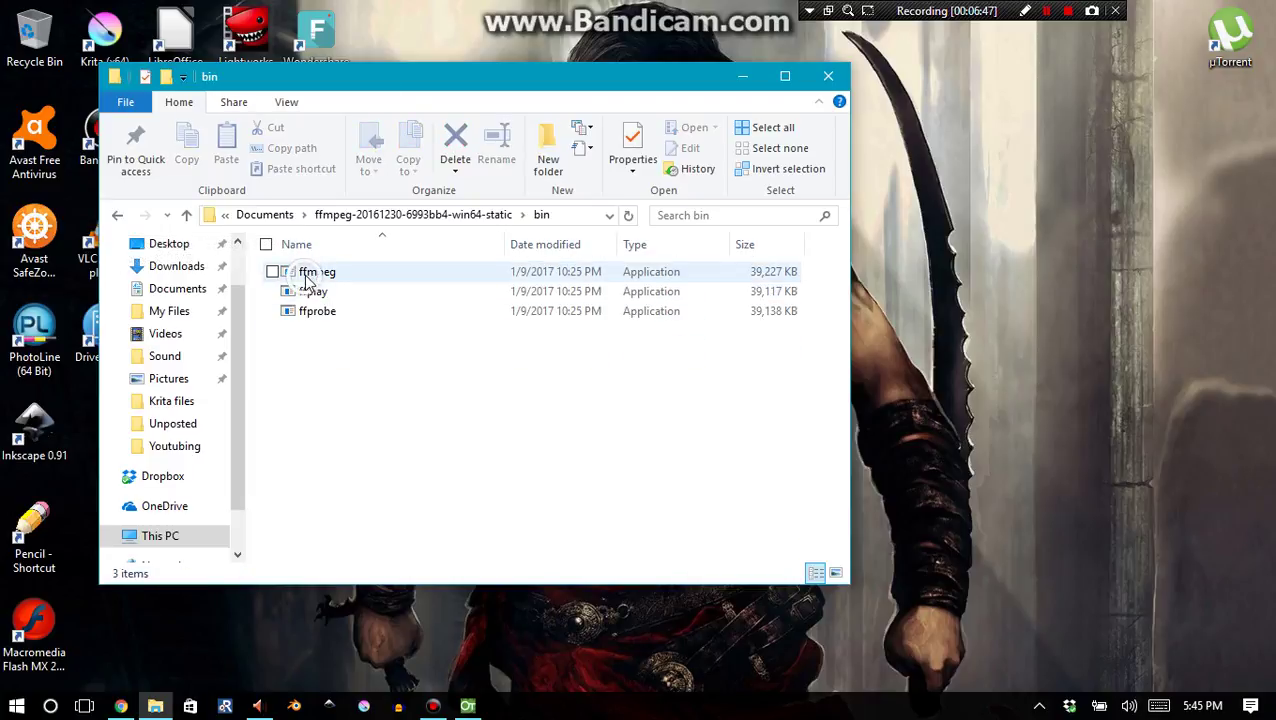
View the ffmpeg program's properties, then close the dialog and the Explorer window.
right_click(307, 280)
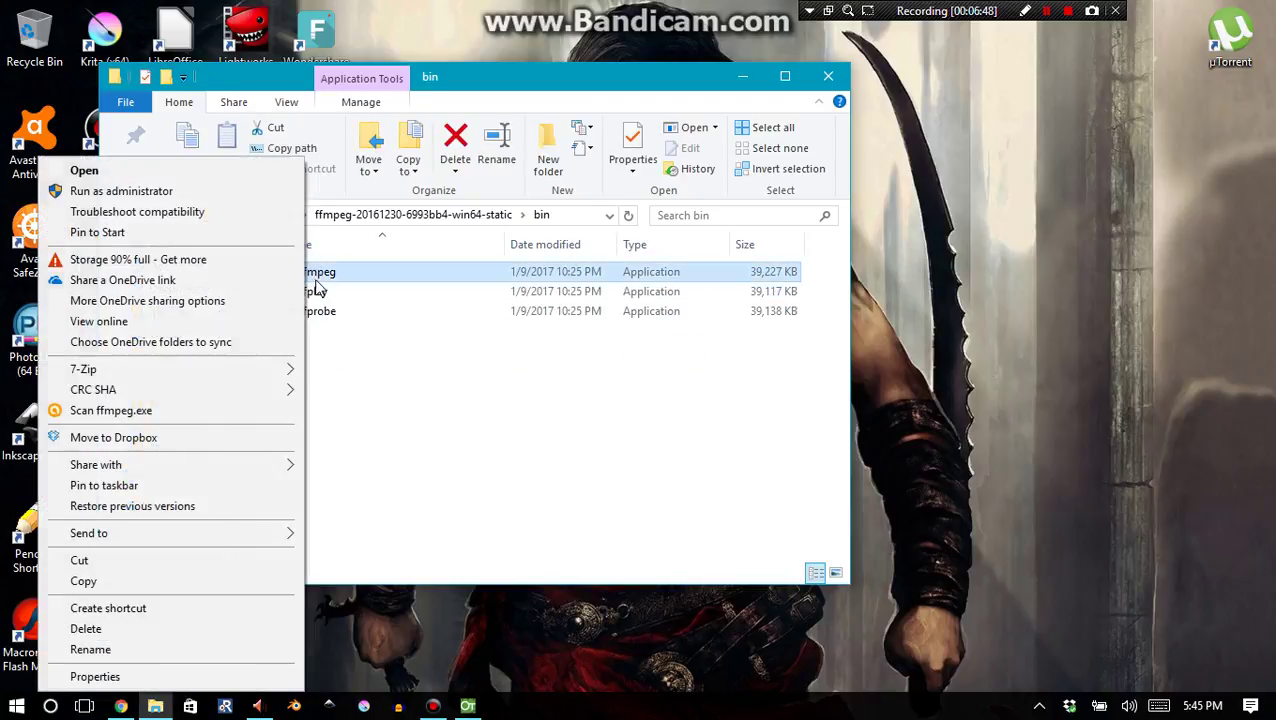
left_click(210, 675)
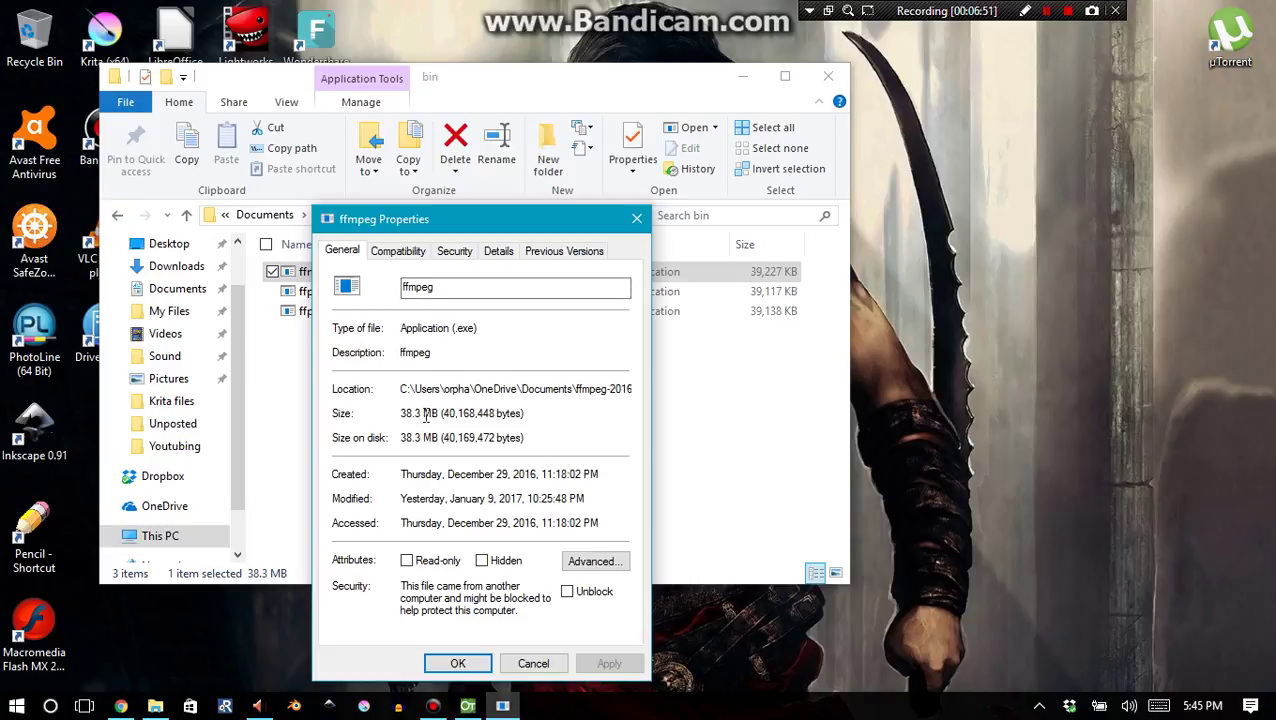
left_click(636, 219)
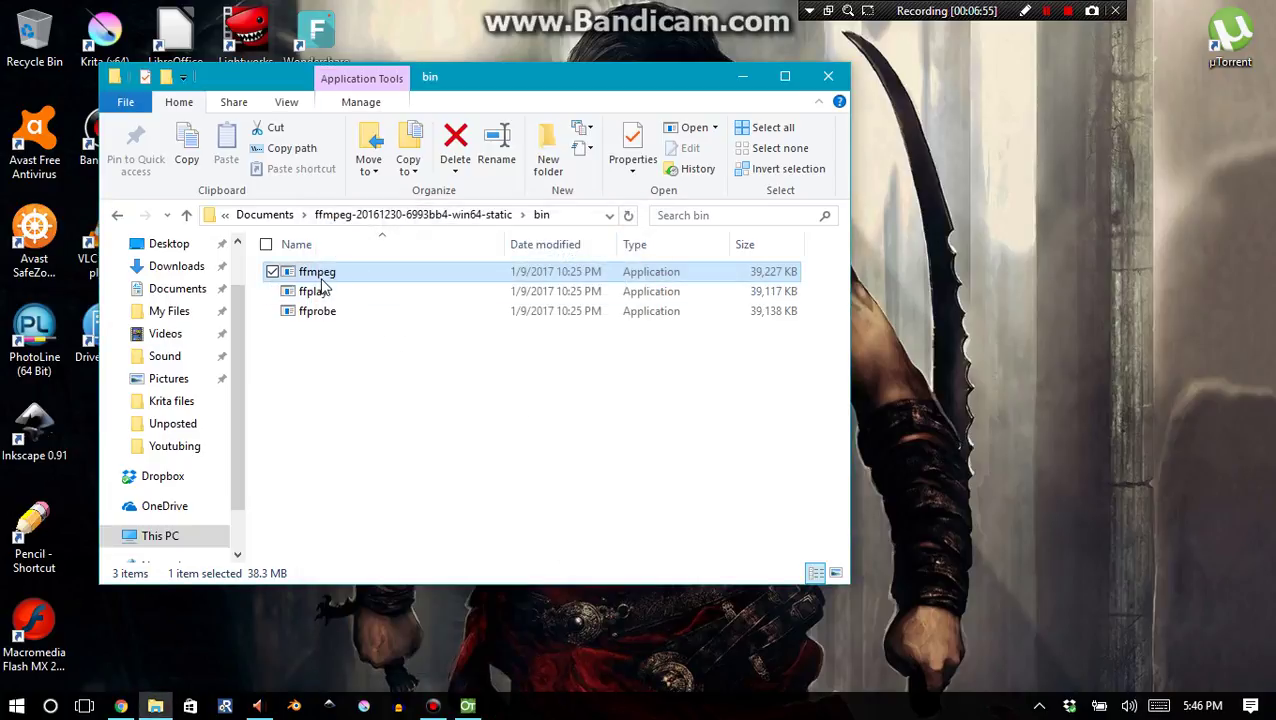
left_click(827, 75)
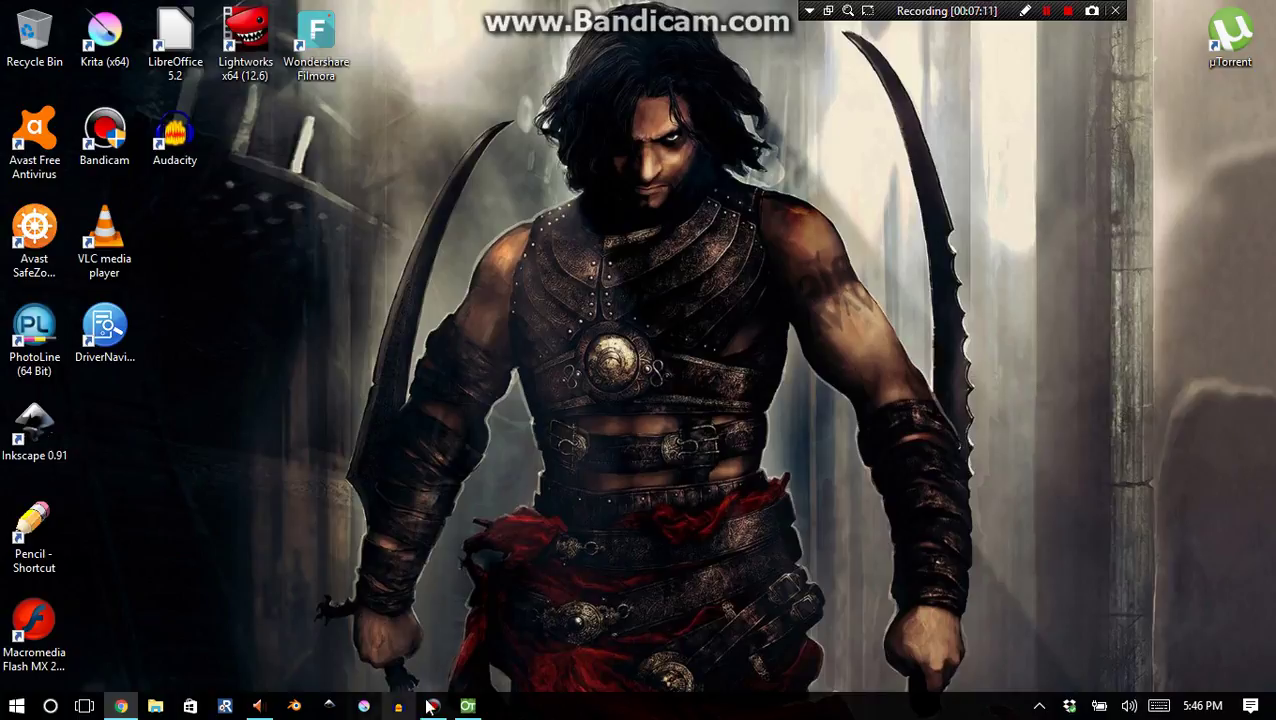
Check the Import/Export FFmpeg Path points to the ffmpeg bin folder, leaving it unchanged, and close Preferences.
left_click(467, 706)
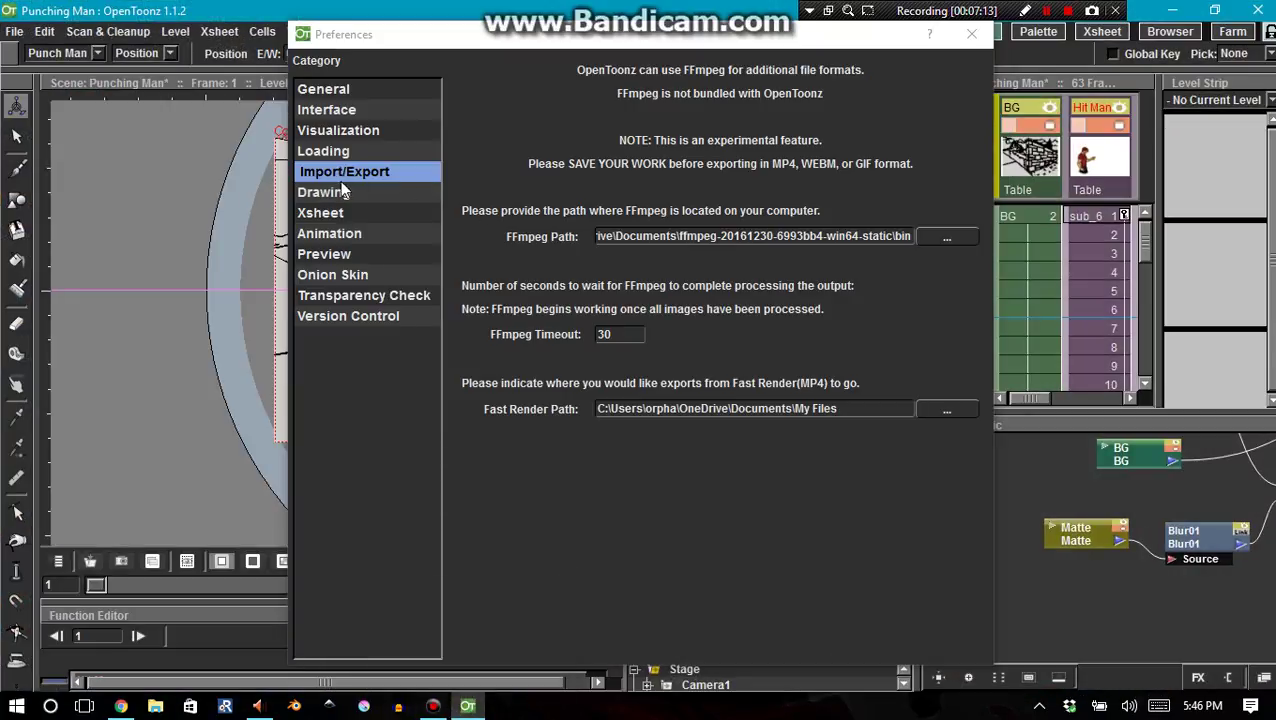
left_click(946, 237)
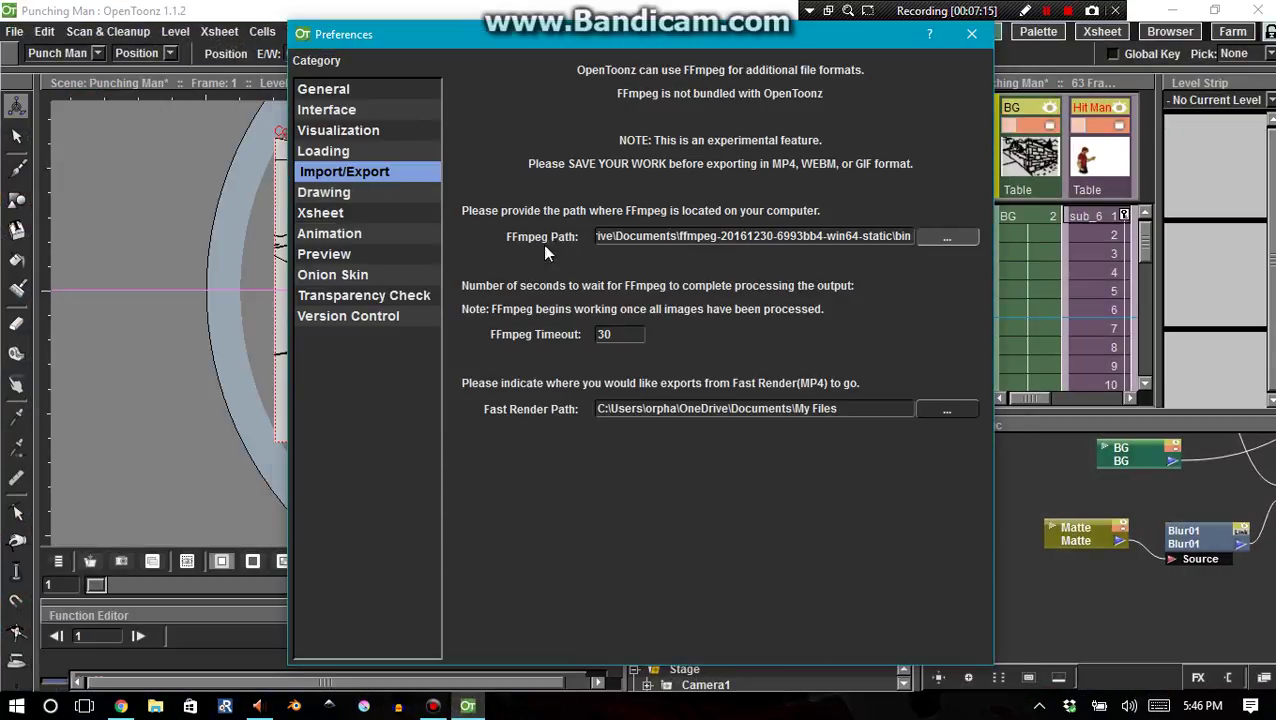
mouse_move(527, 312)
left_mouse_down()
mouse_move(530, 220)
mouse_move(530, 332)
left_mouse_up()
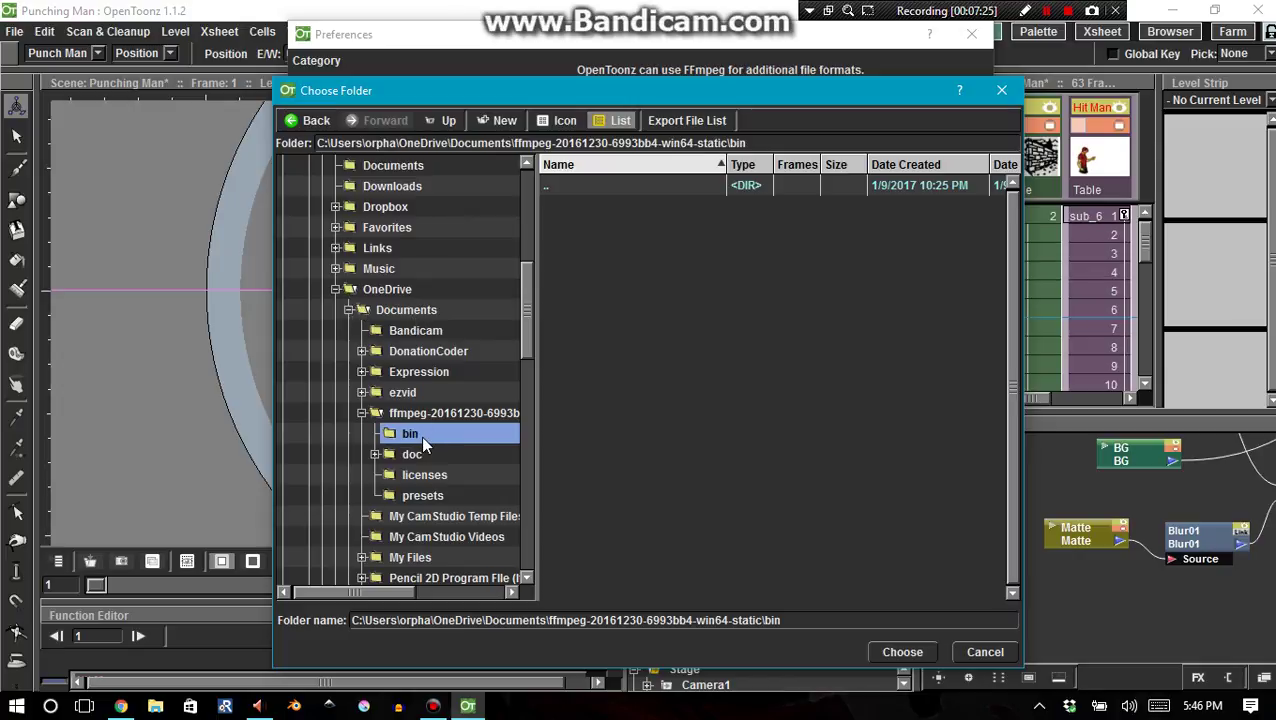
scroll(528, 362, "down", 2)
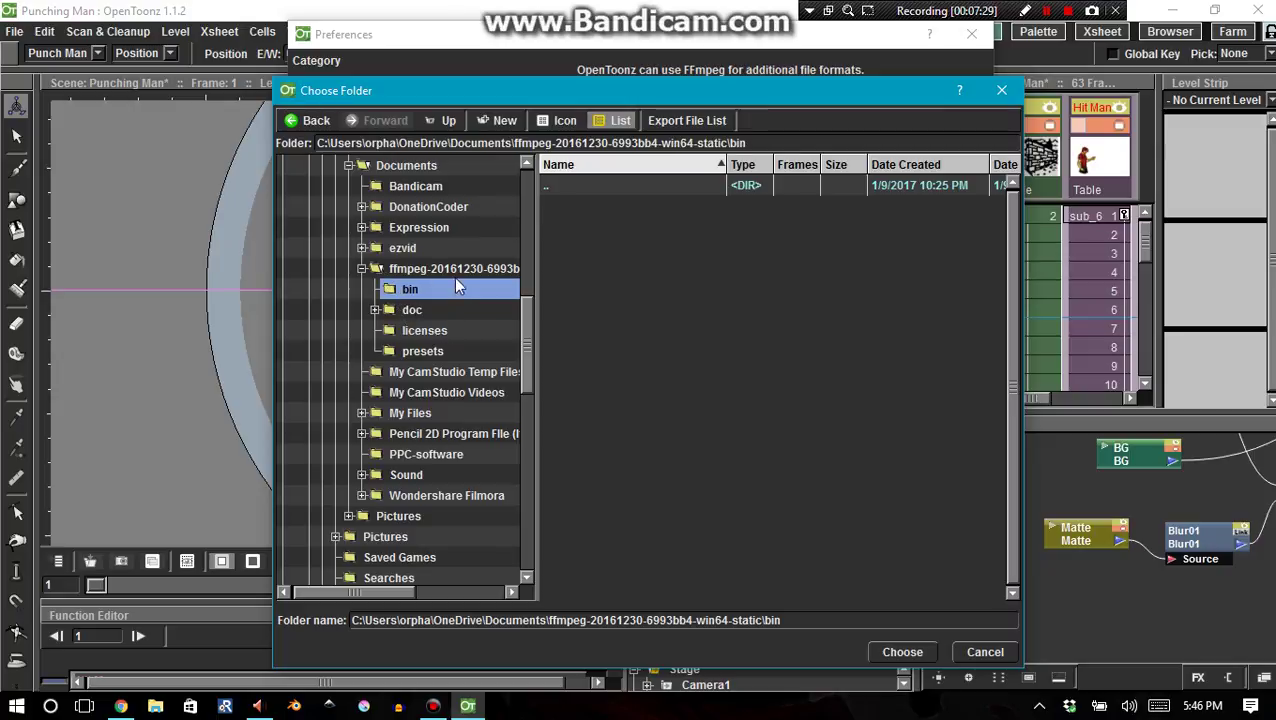
left_click(975, 652)
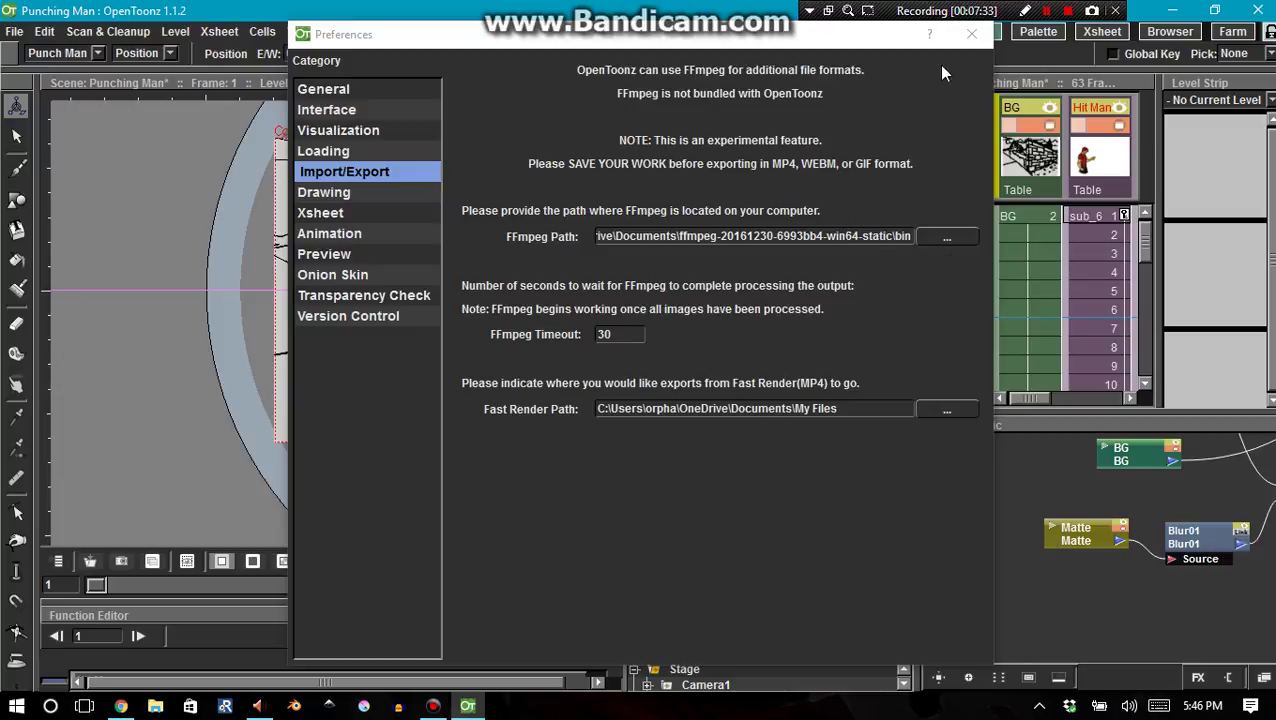
left_click(969, 36)
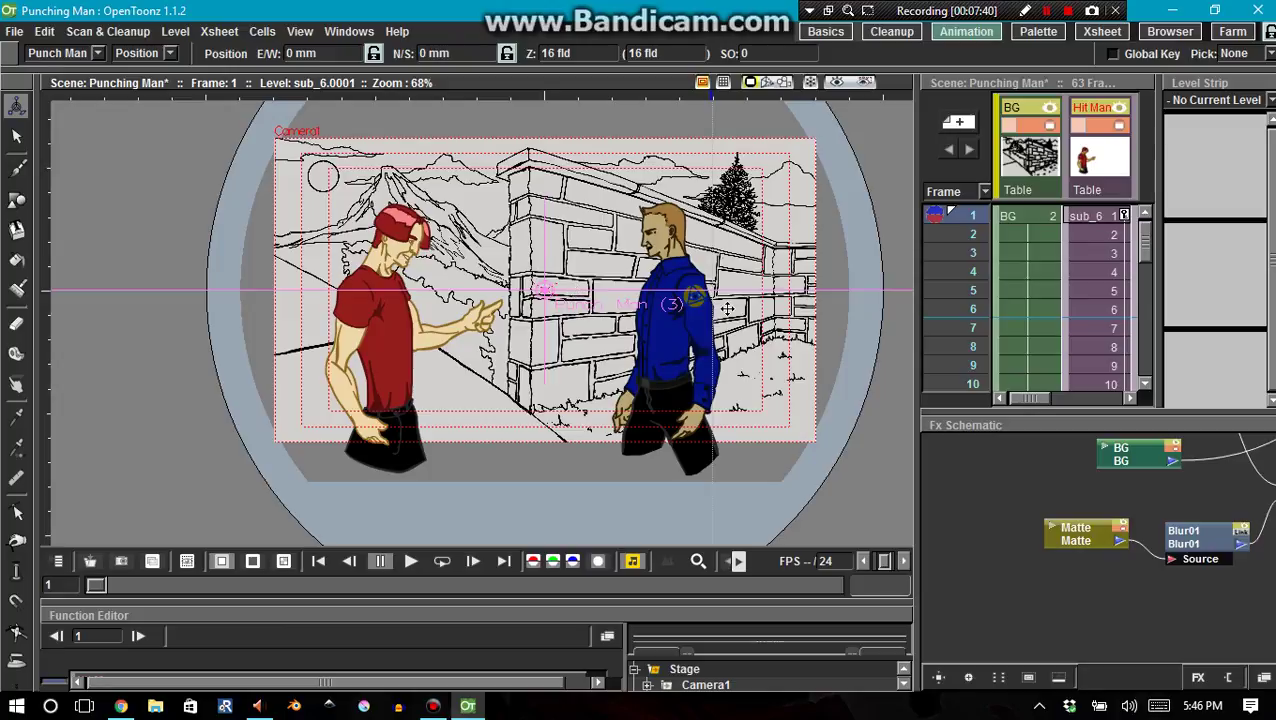
Quit OpenToonz with Save All, then relaunch it to reload the Punching Man scene.
left_click(1259, 11)
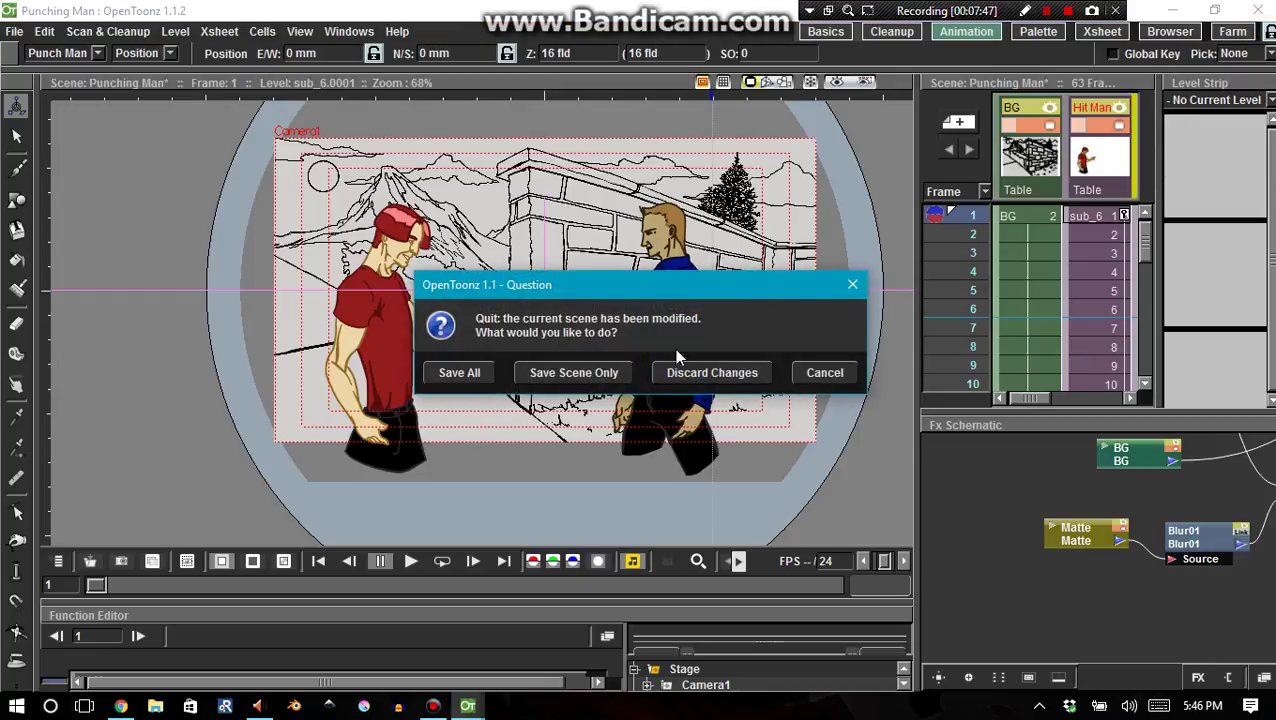
left_click(463, 378)
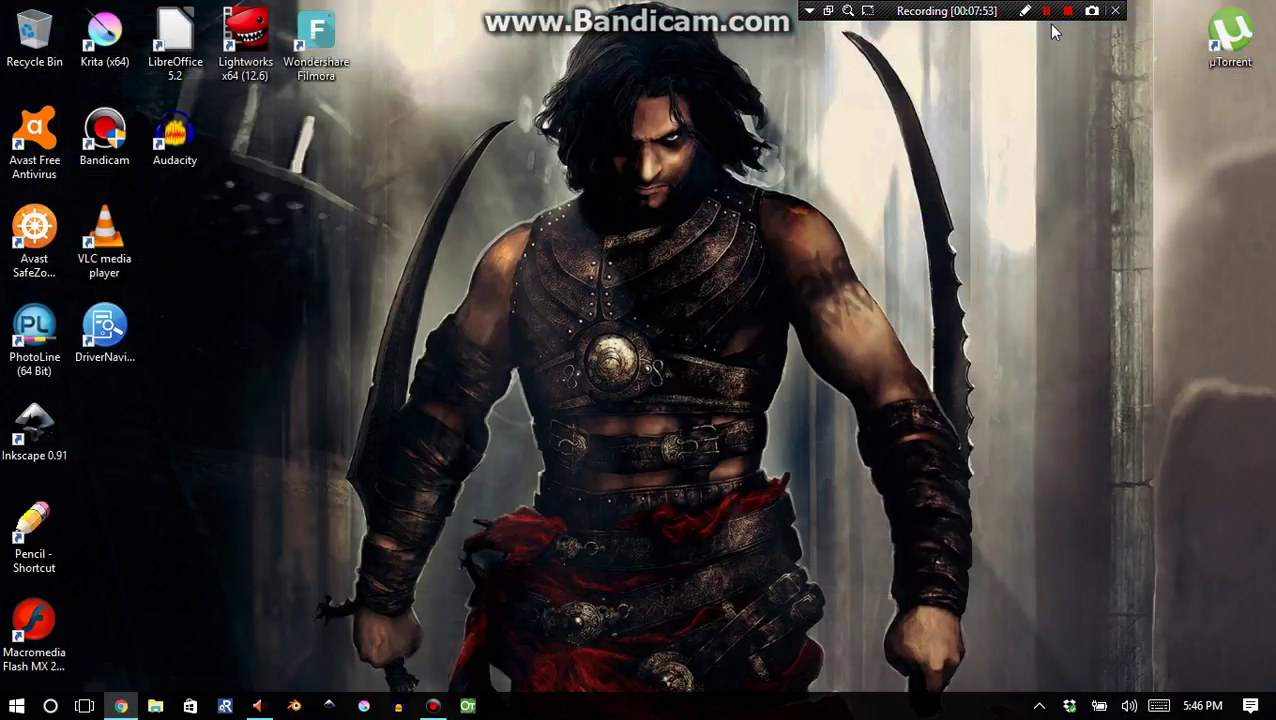
left_click(468, 706)
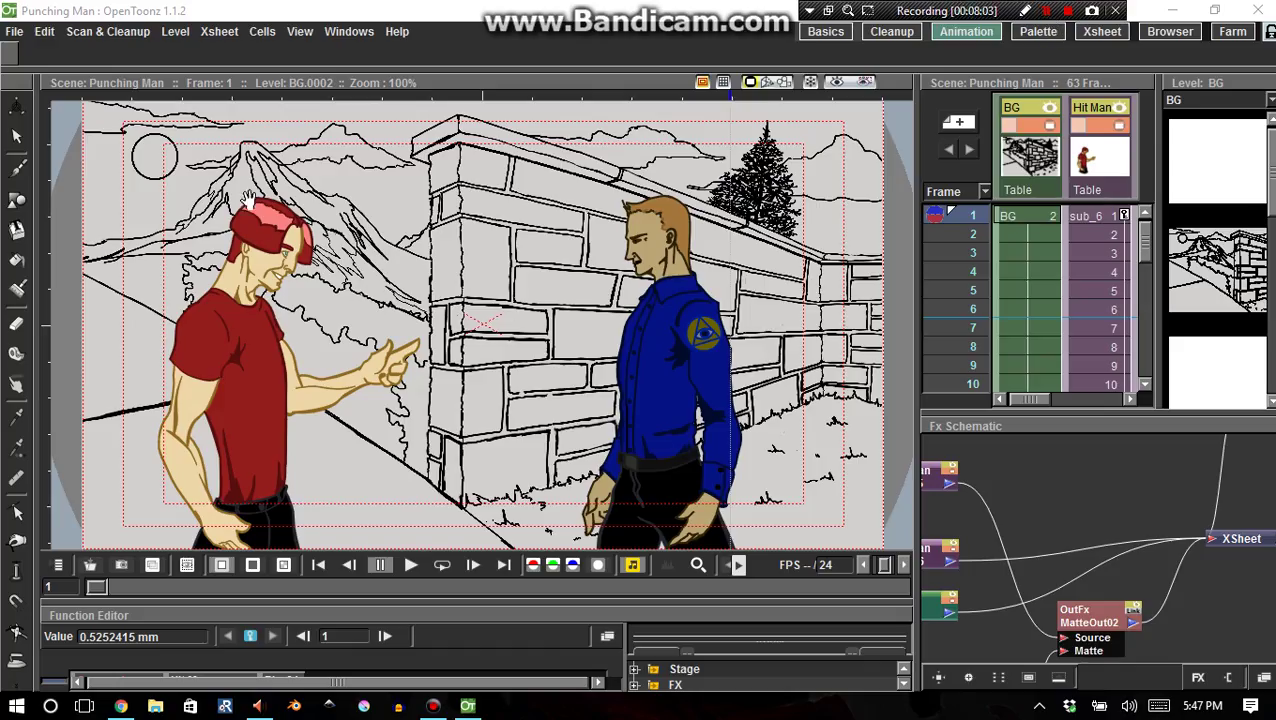
Start rendering the 63-frame scene to Punching Man.mp4 via File > Render.
left_click(14, 31)
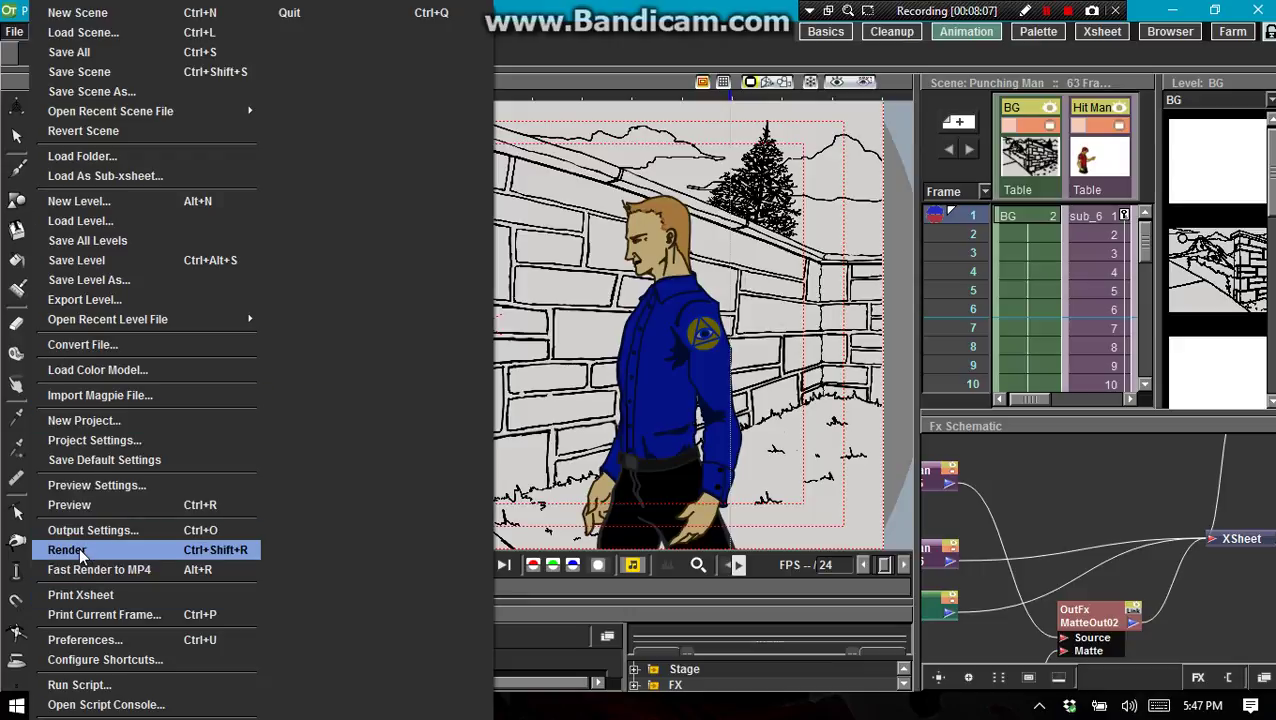
left_click(221, 546)
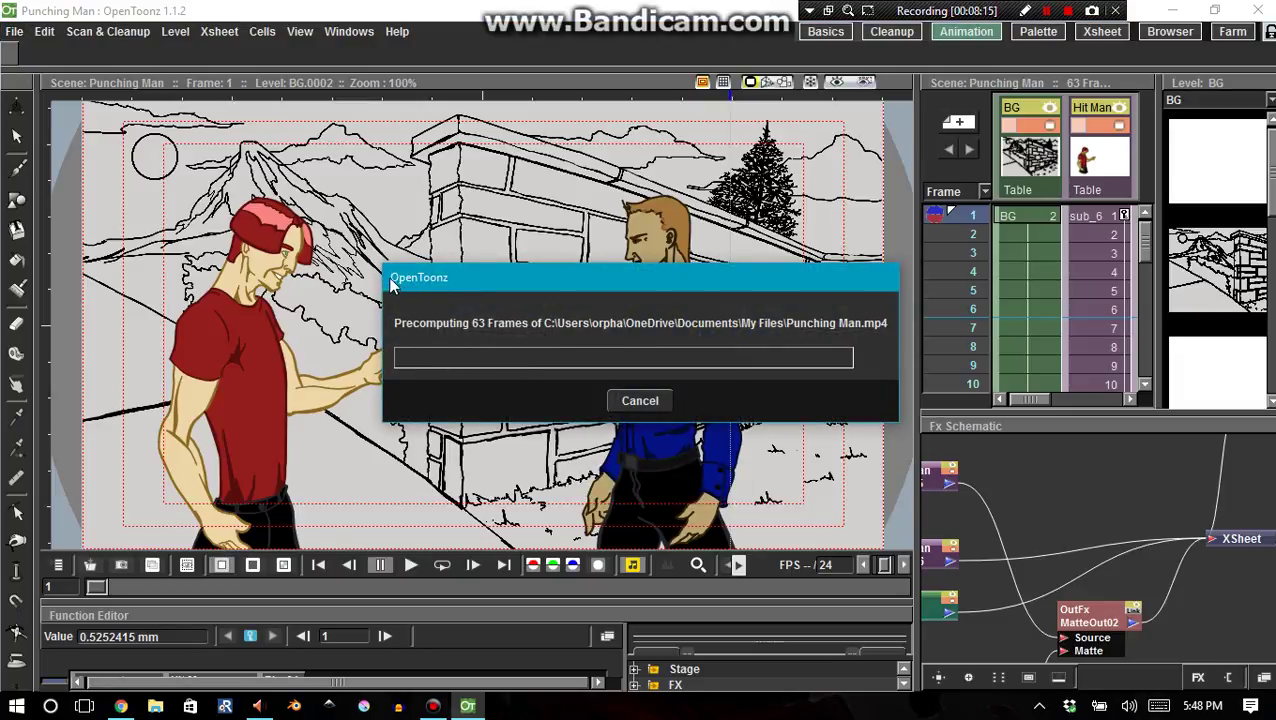
left_click_drag(406, 285, 1275, 300)
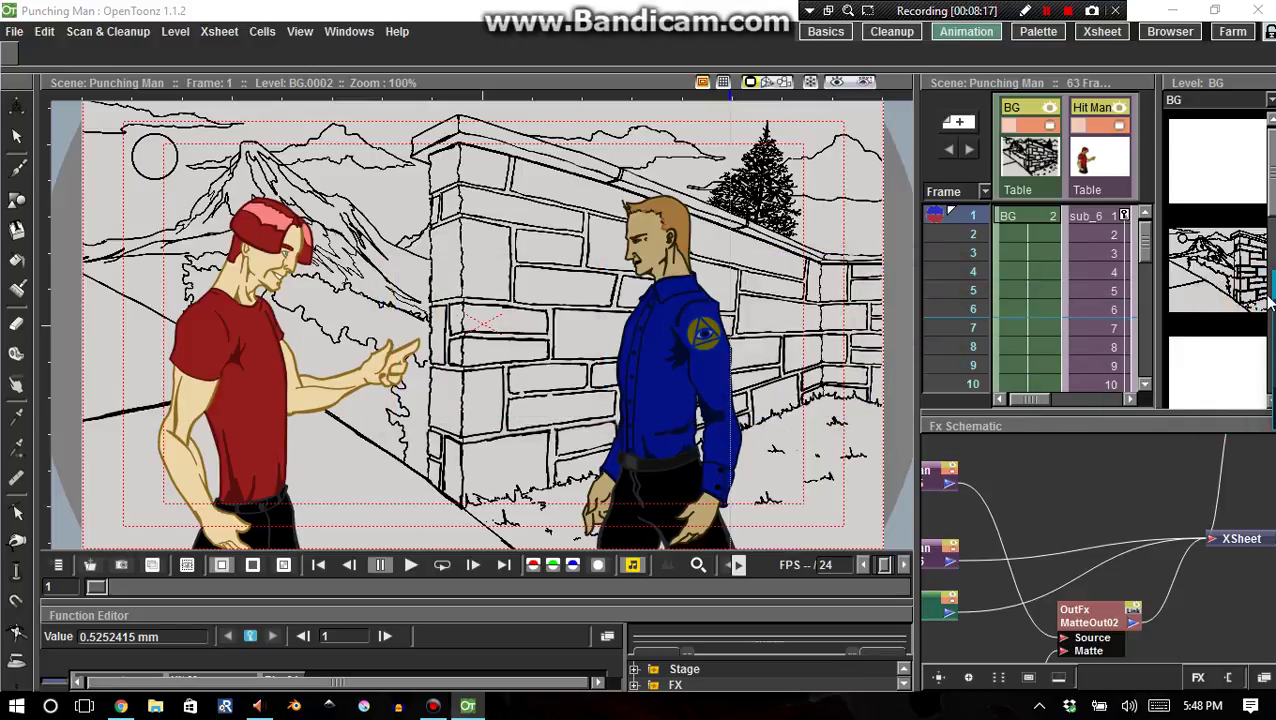
Watch the render progress window reach frame 9 of 63, then close it.
left_click(120, 705)
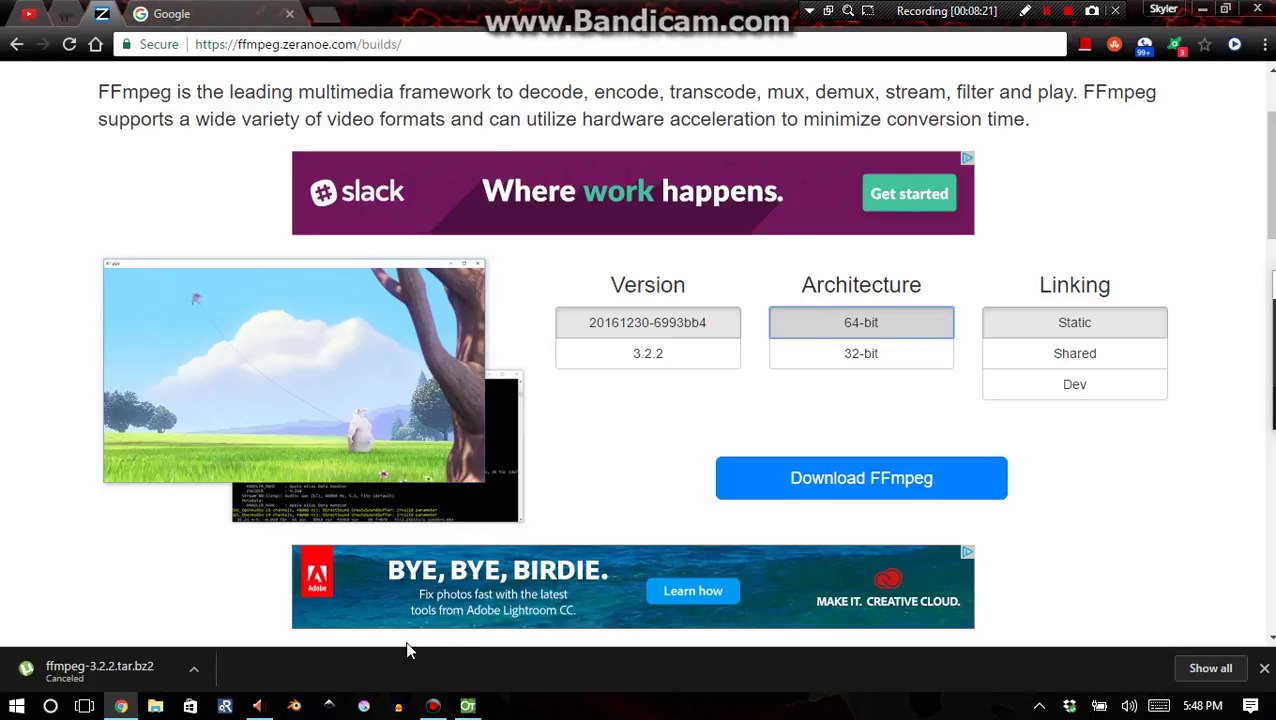
left_click(121, 707)
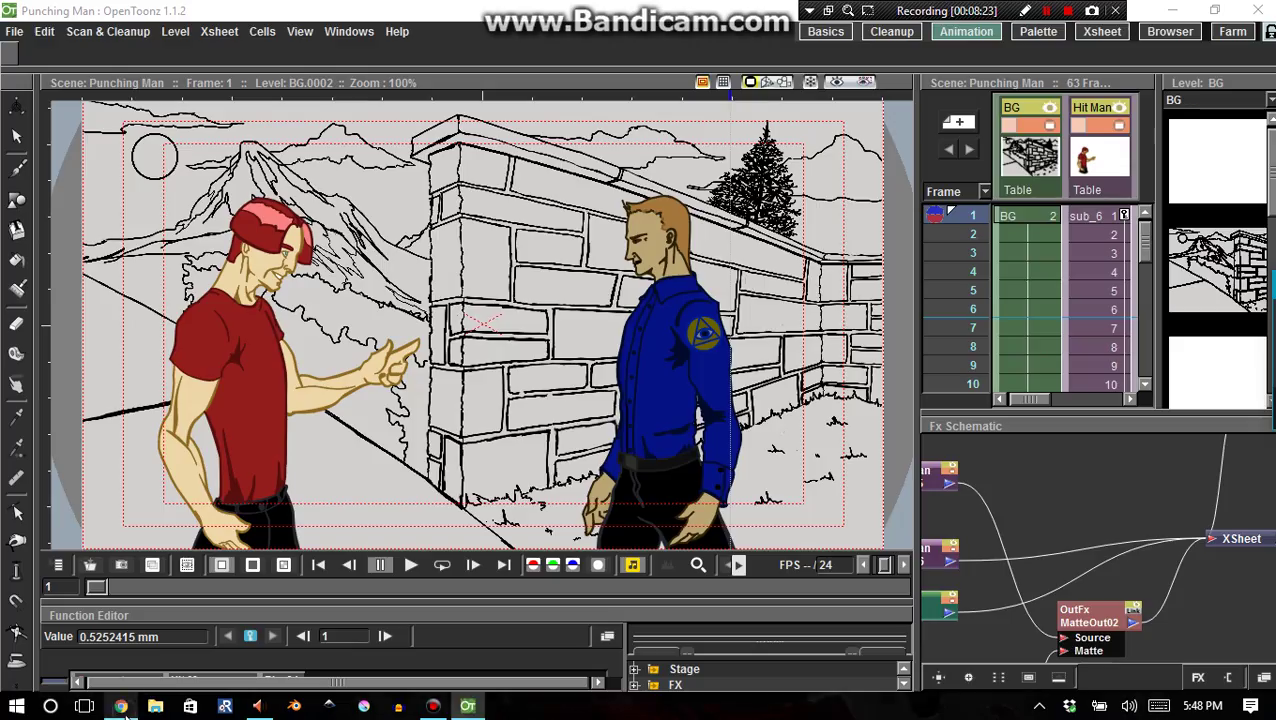
key("ctrl+shift+r")
left_click_drag(1130, 276, 452, 279)
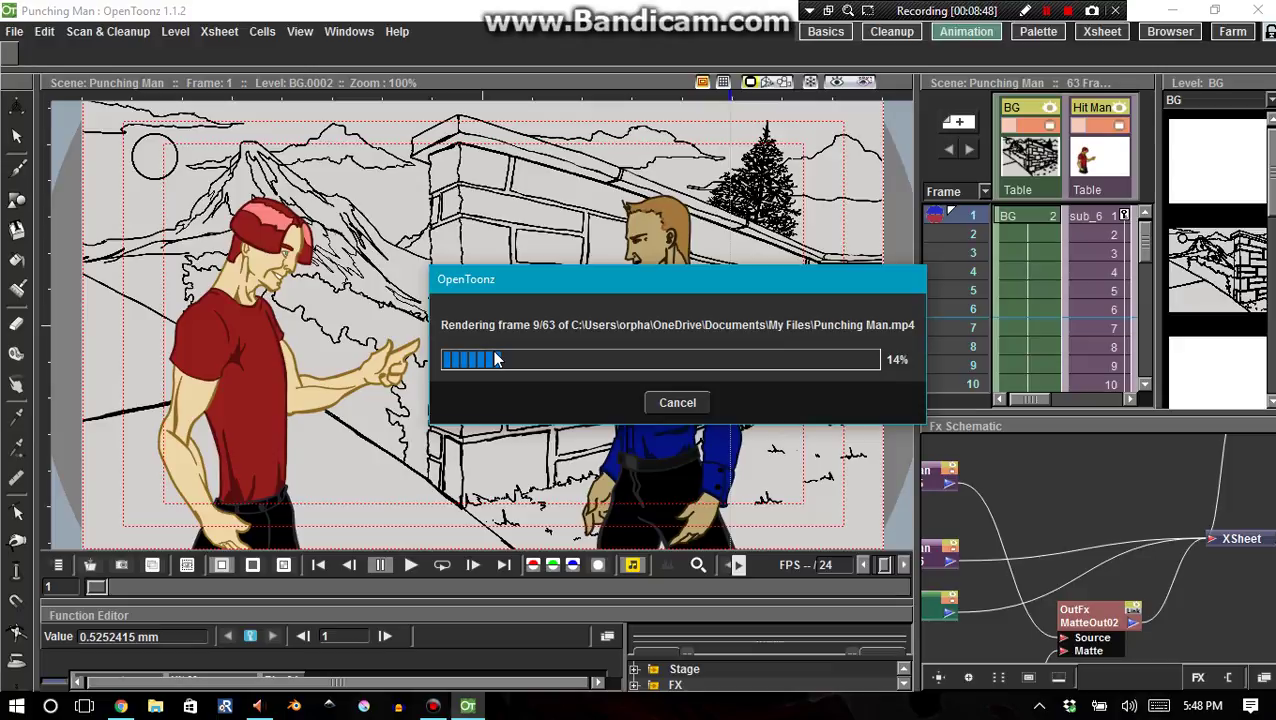
left_click(1046, 11)
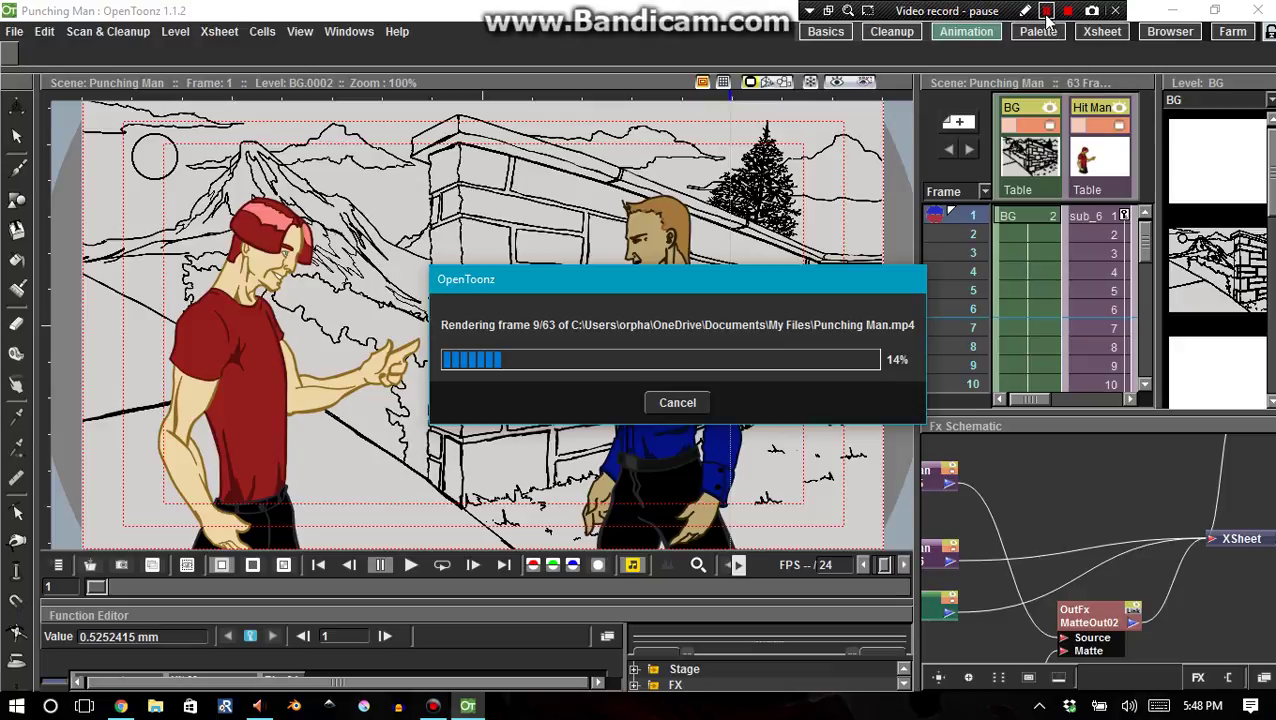
left_click(1046, 11)
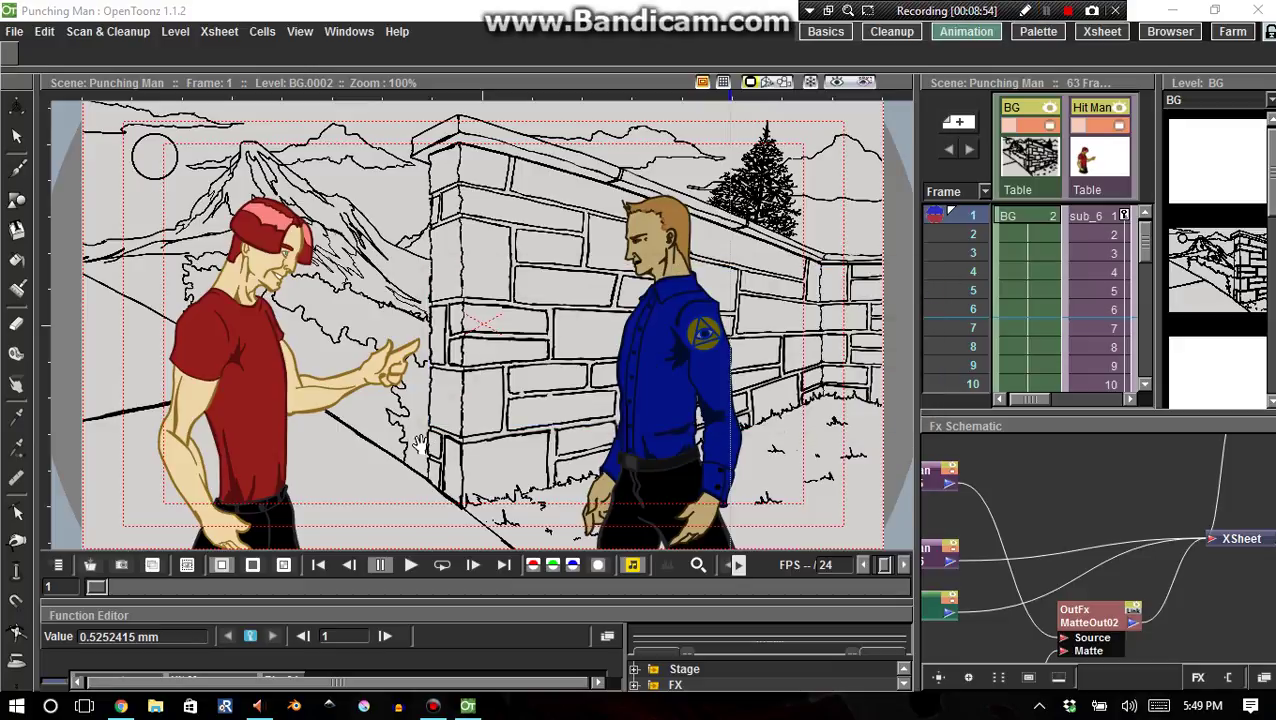
In Output Settings, keep mp4 as the format and confirm the My Files save folder.
left_click(14, 31)
left_click(85, 530)
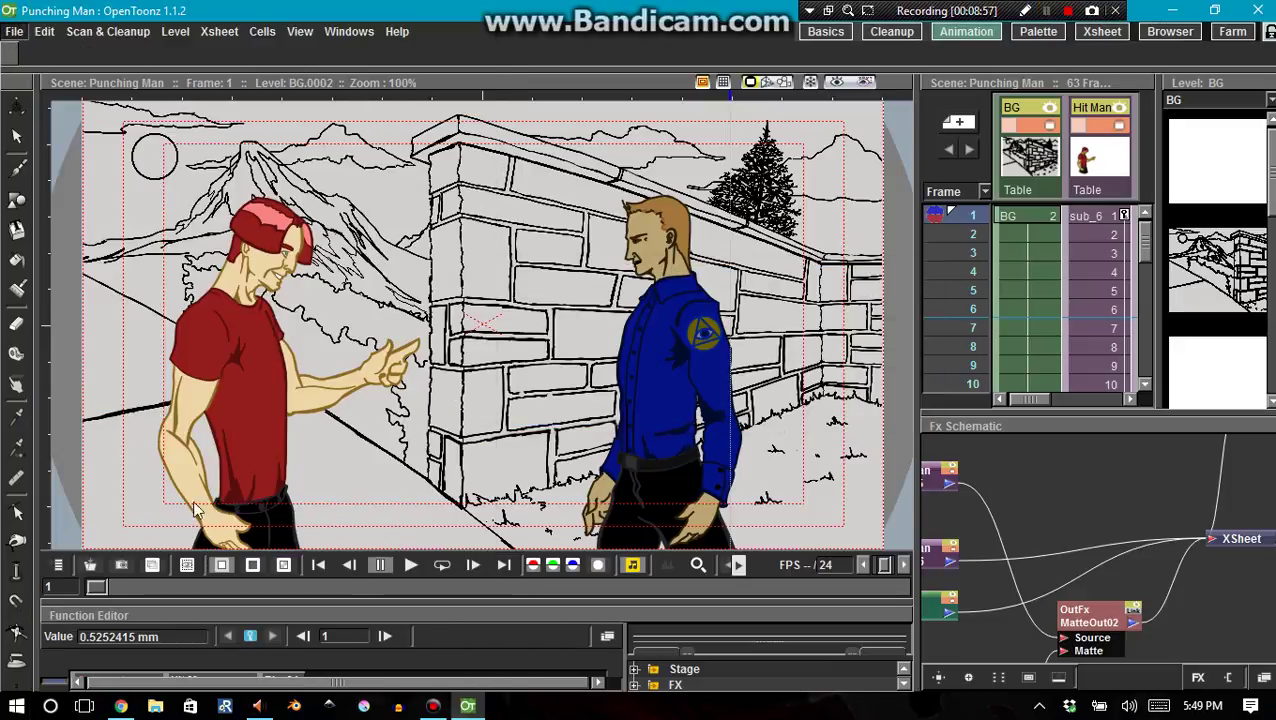
left_click(482, 484)
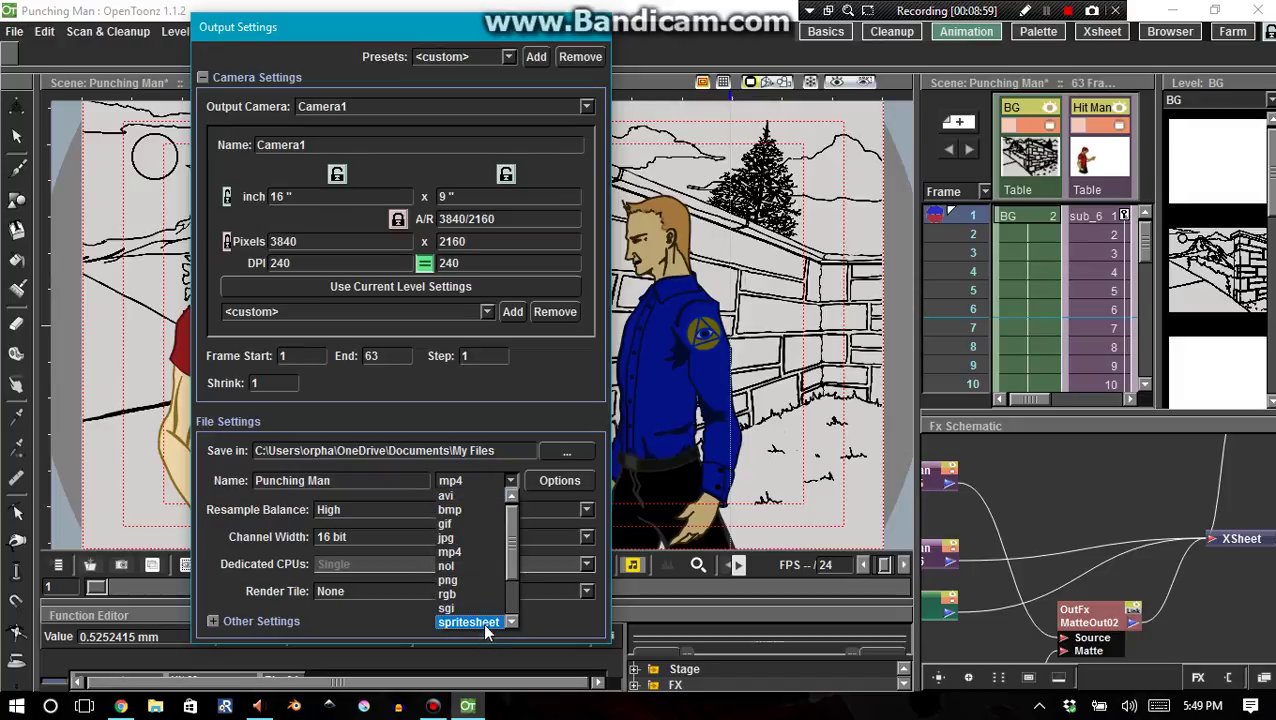
left_click(472, 553)
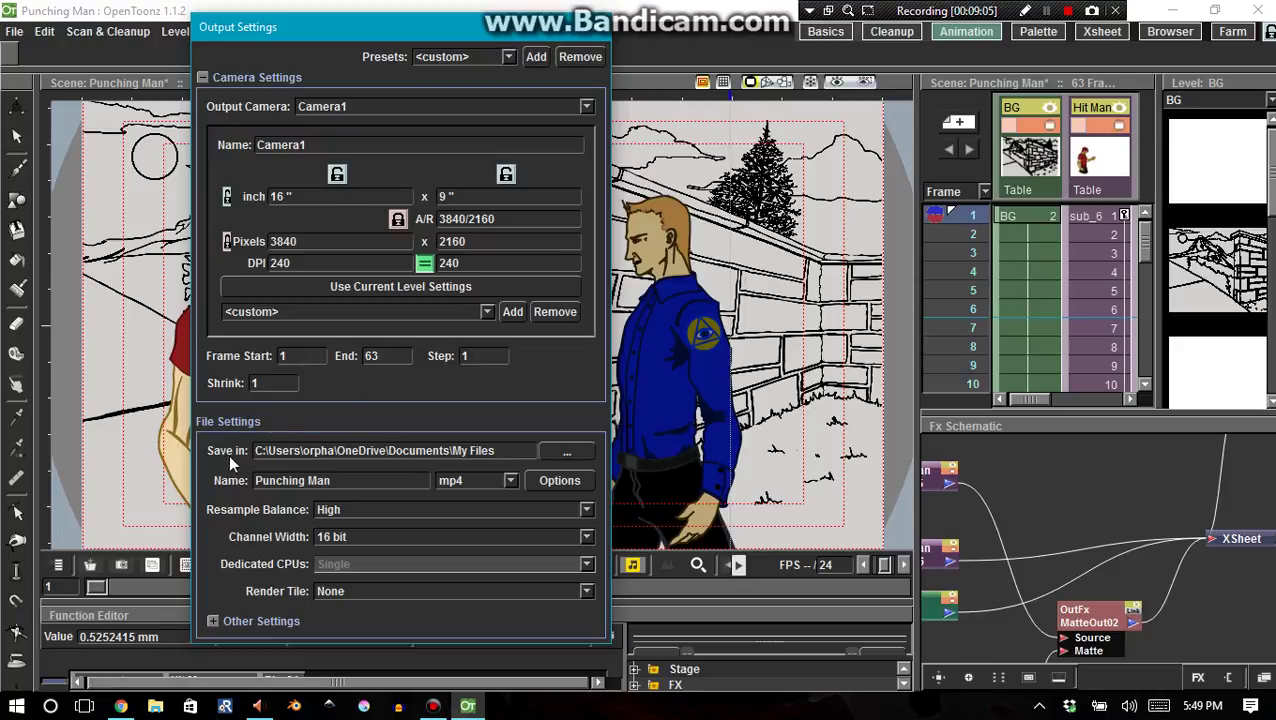
left_click(558, 450)
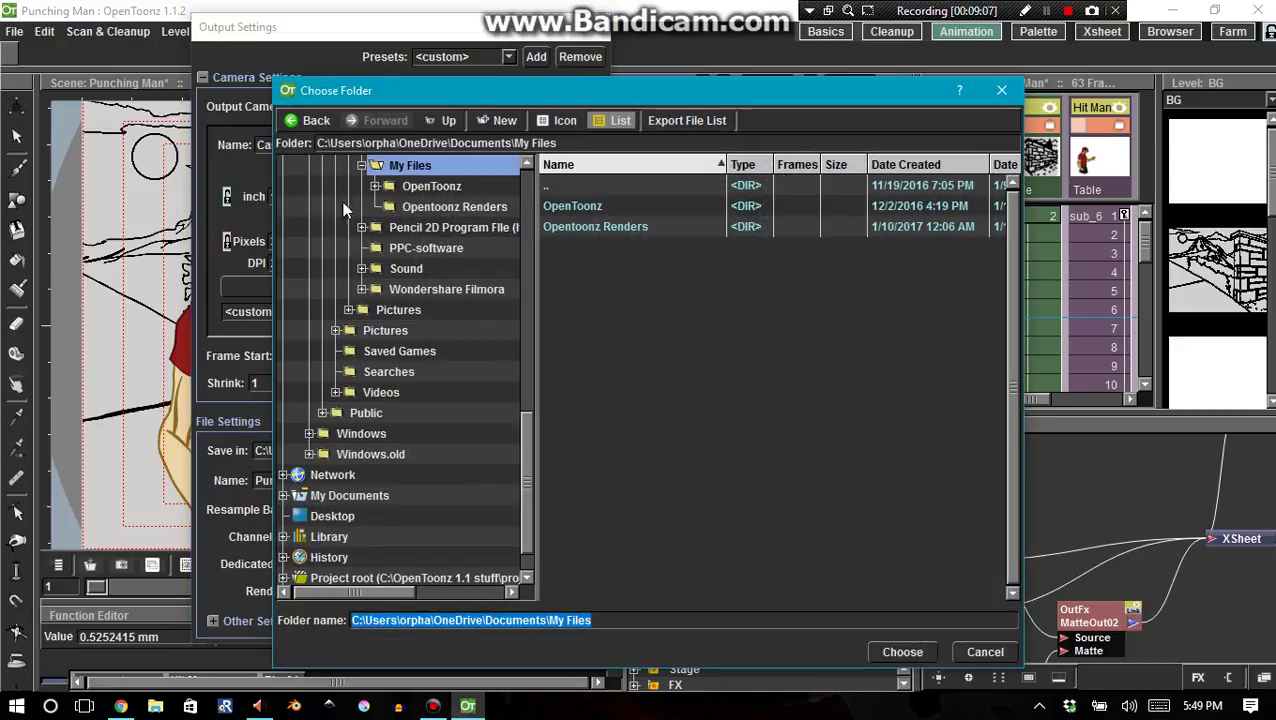
left_click_drag(527, 449, 520, 328)
left_click(977, 652)
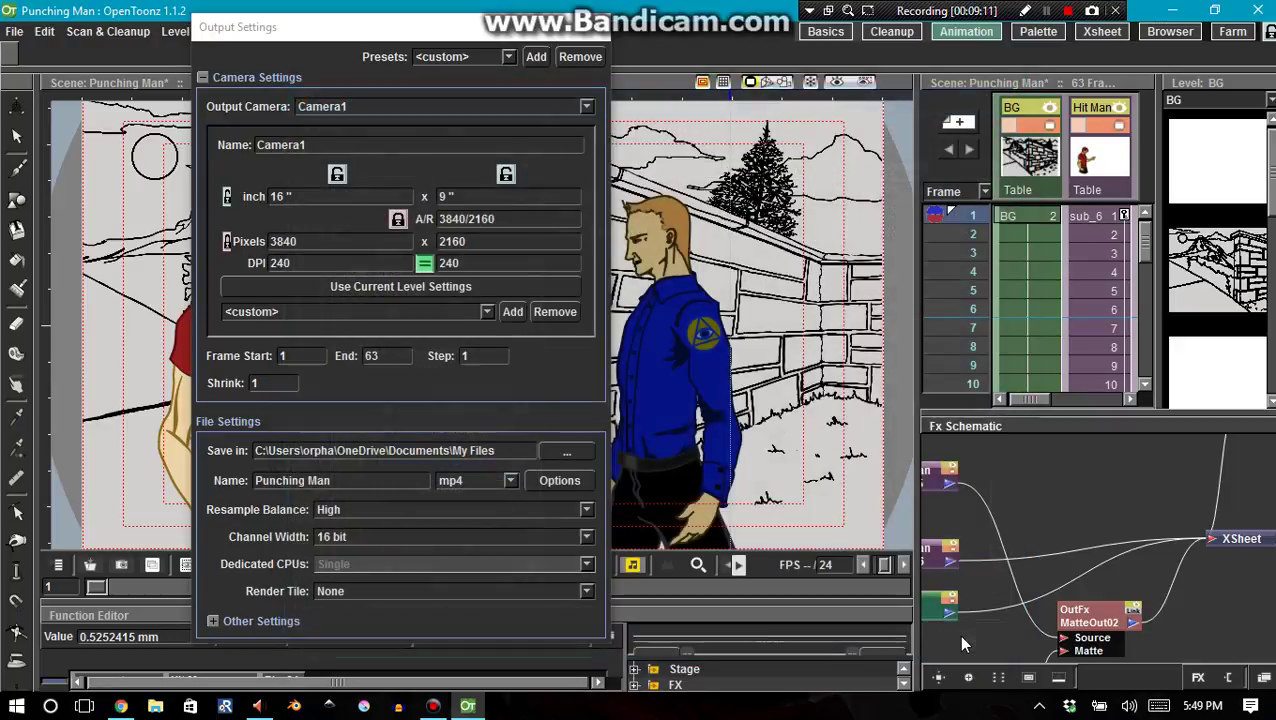
left_click(596, 38)
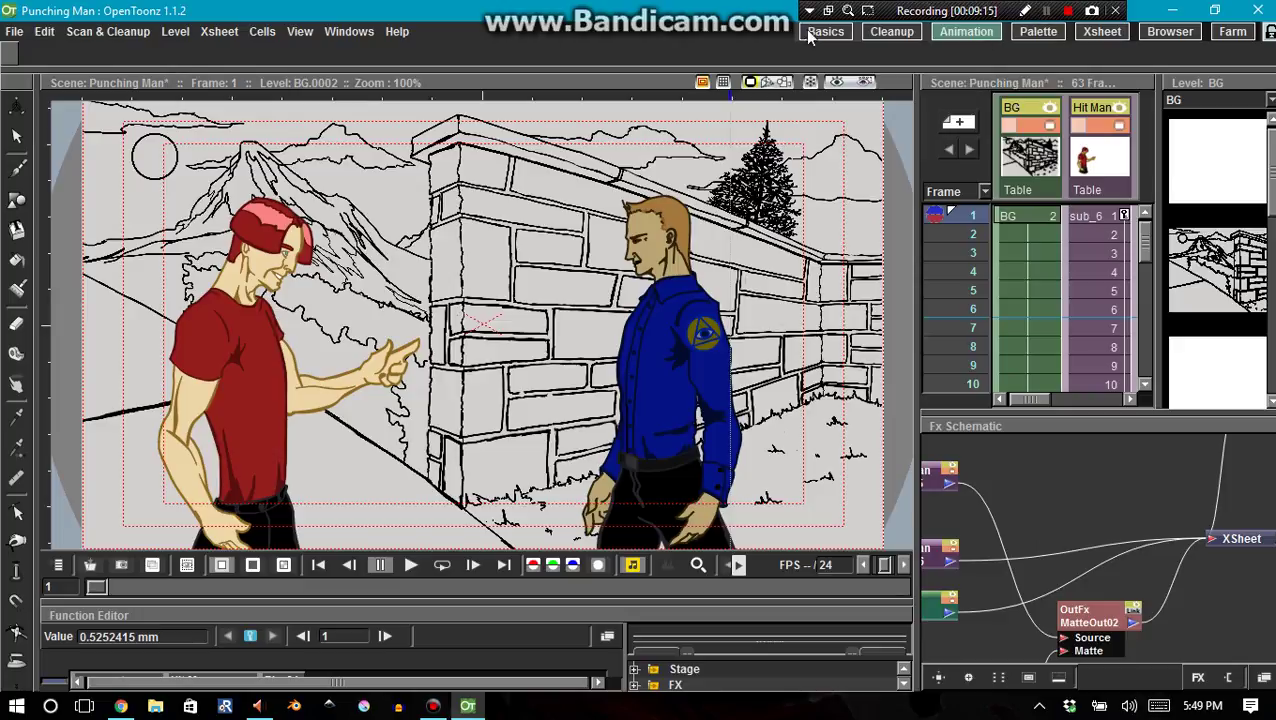
Re-render the scene to Punching Man.mp4 via File > Render.
left_click(14, 31)
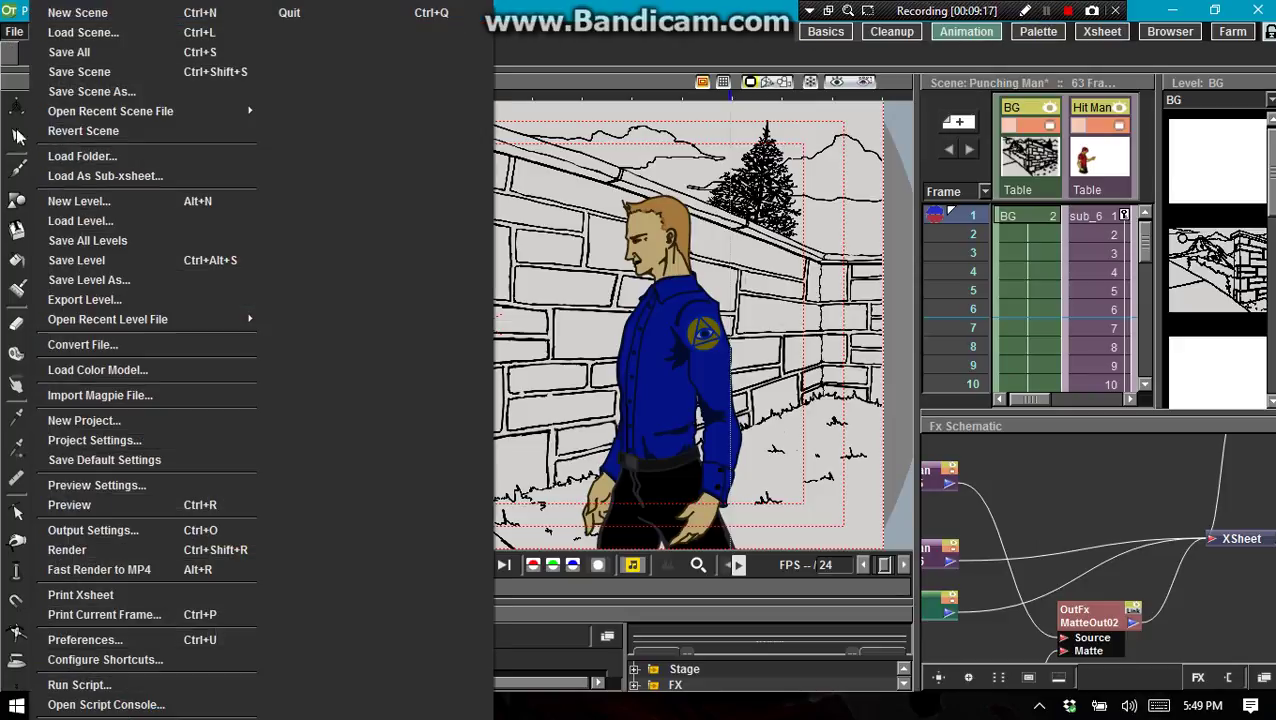
left_click(65, 549)
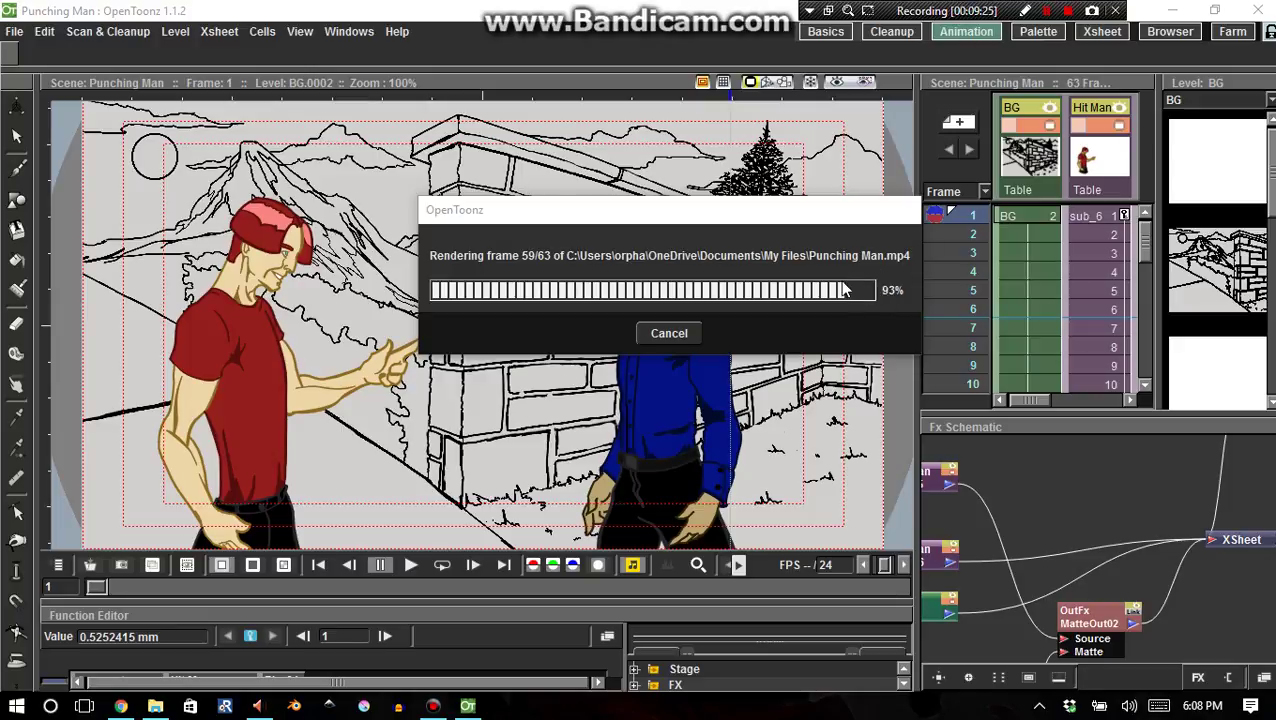
In File Explorer, go back to My Files and open the 6.38 MB Punching Man video.
left_click(157, 708)
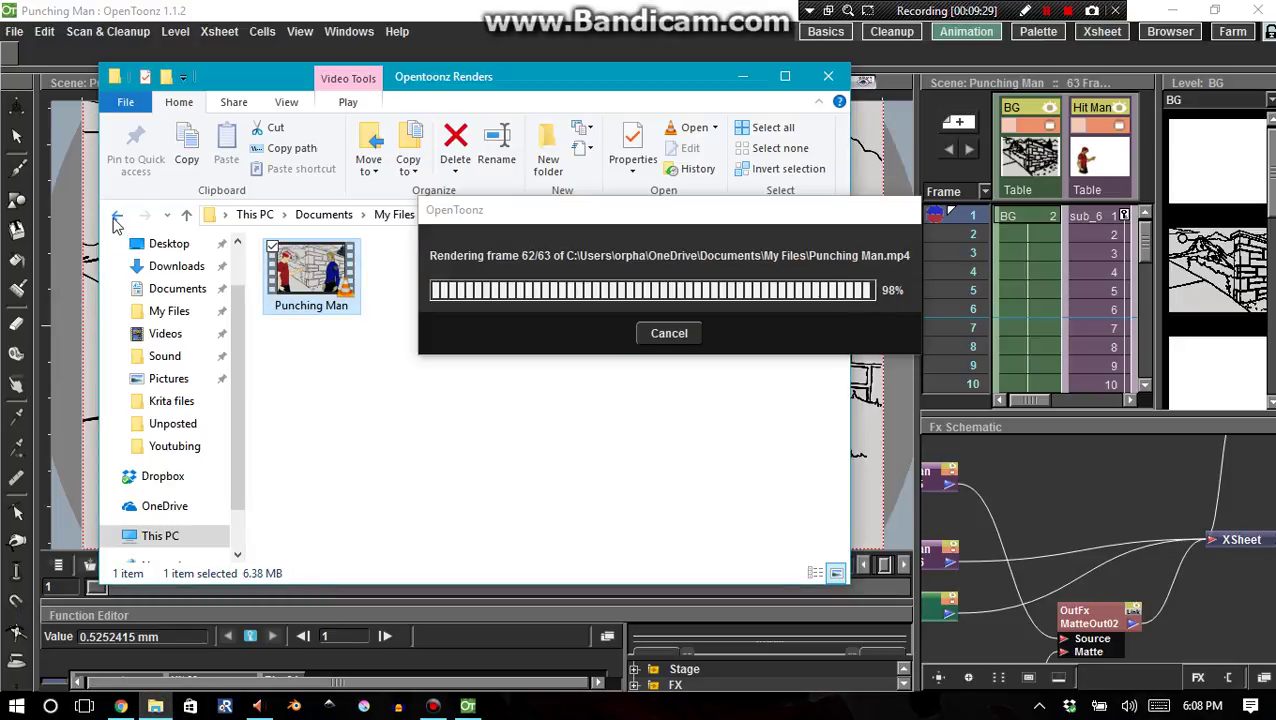
left_click(117, 216)
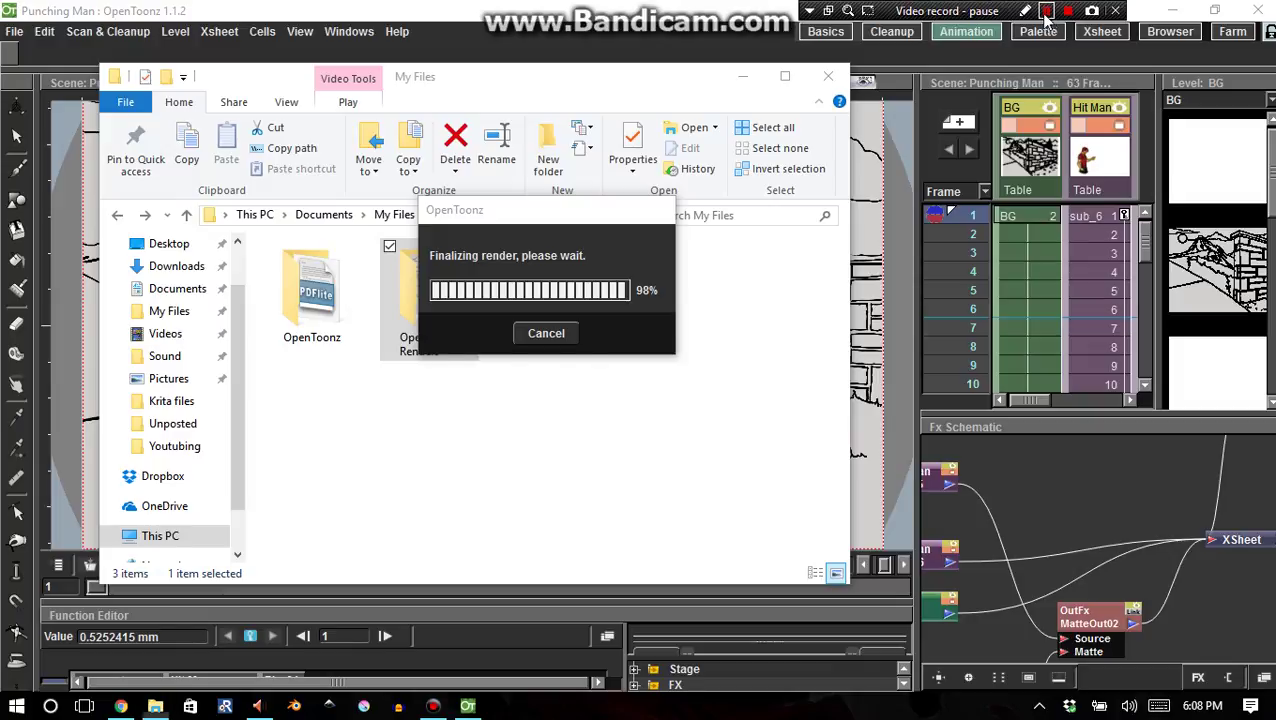
left_click(568, 328)
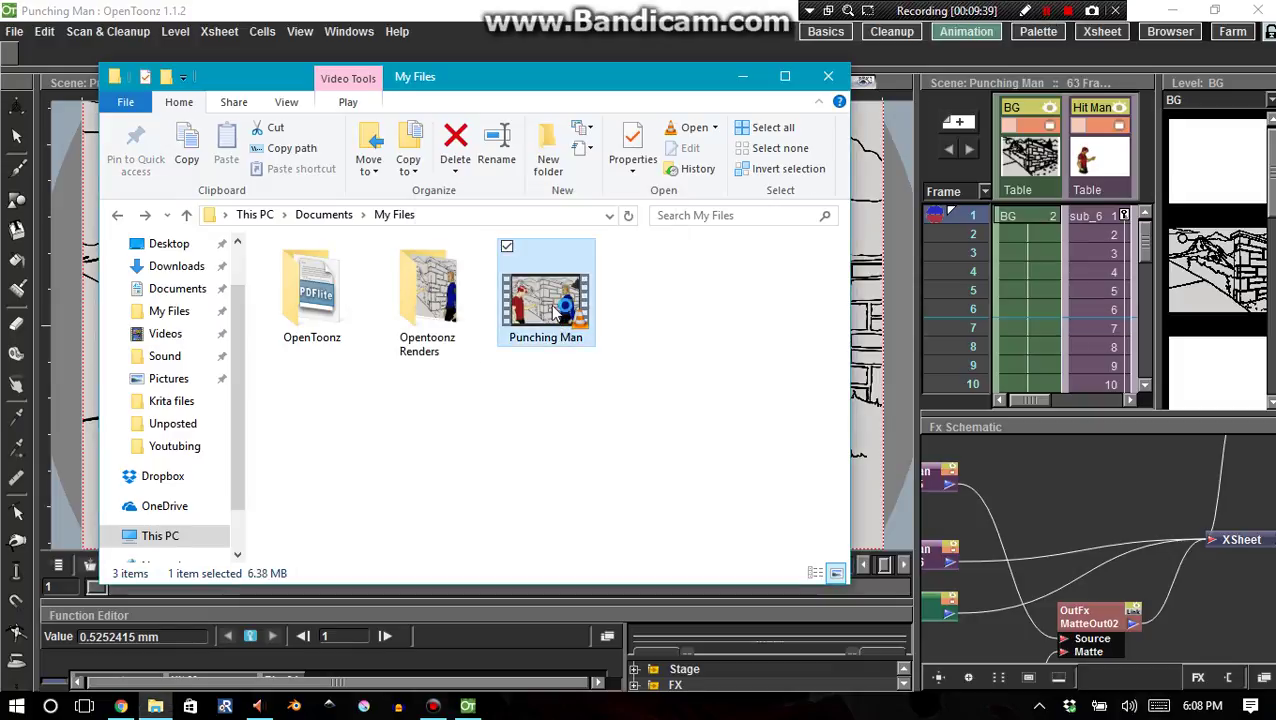